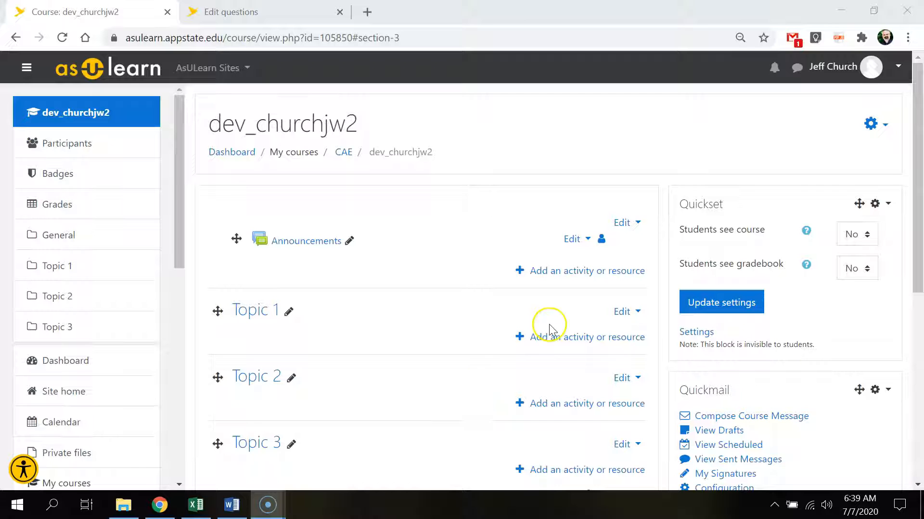
Step: Open the question bank of the dev_churchjw2 course from its additional administration options
click(883, 131)
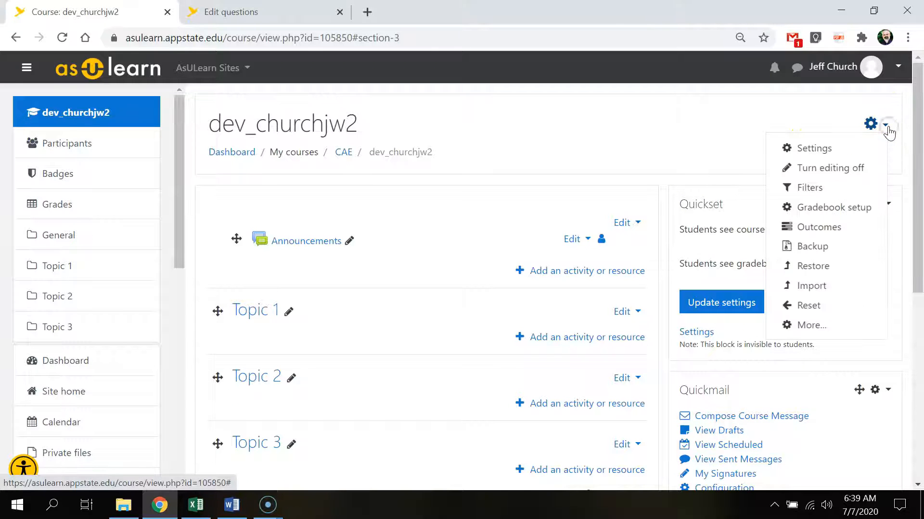
click(810, 324)
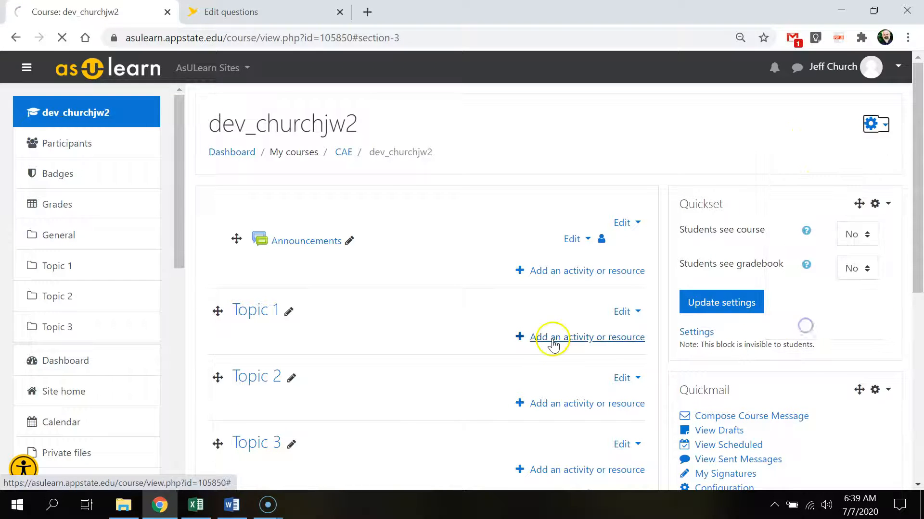
drag(913, 132, 913, 295)
click(407, 333)
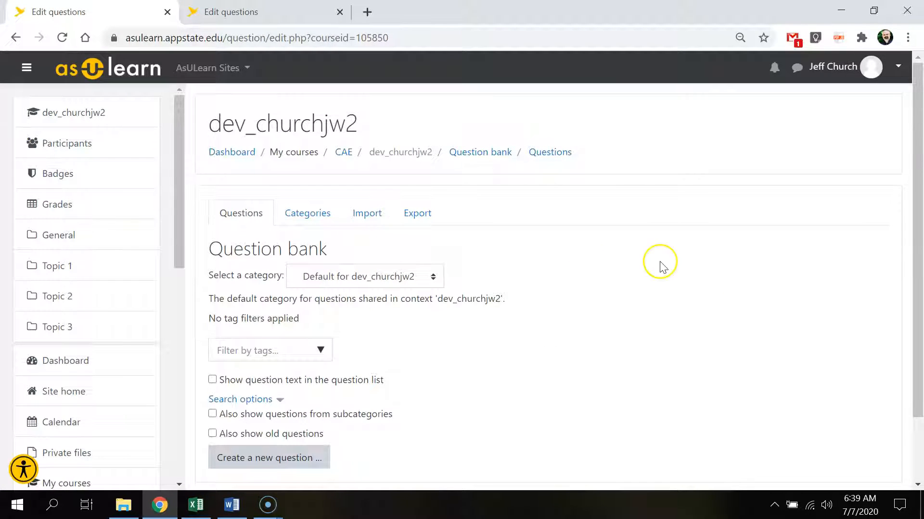
Step: Create a new question of the Multiple choice type in the default category
drag(918, 226, 891, 305)
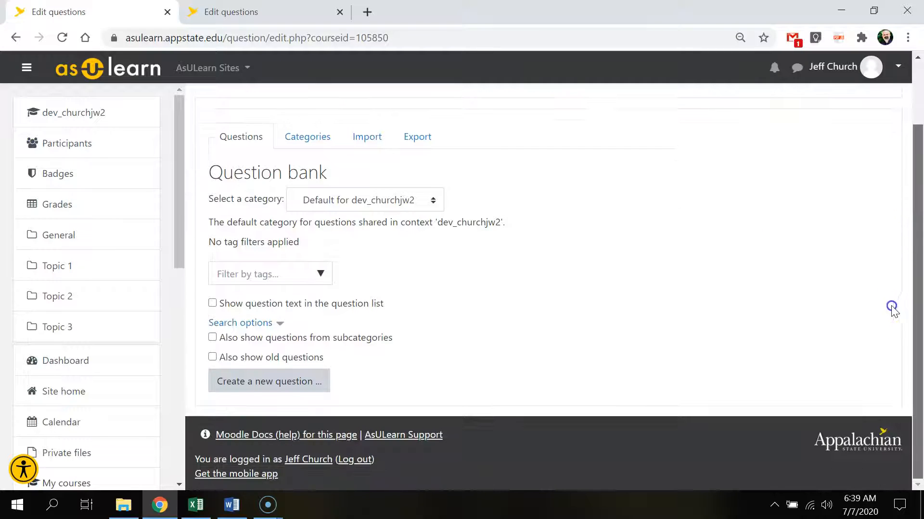
click(250, 383)
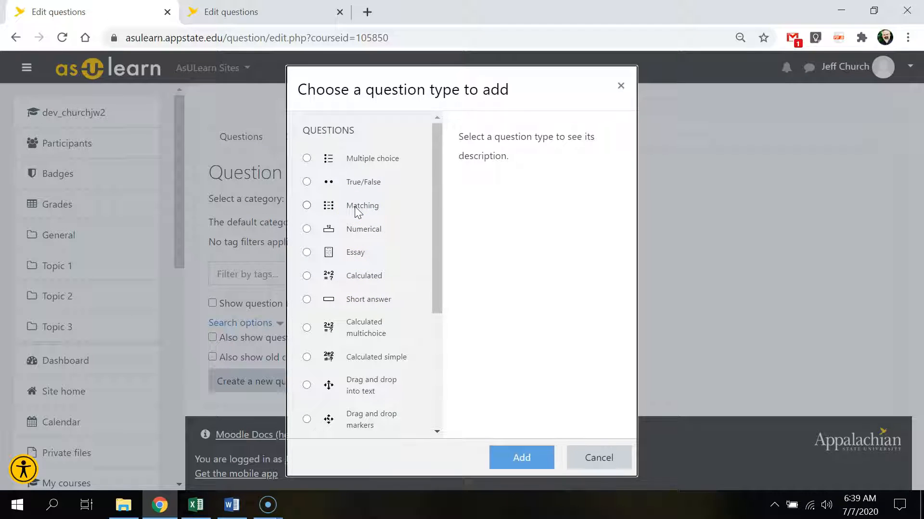
click(306, 158)
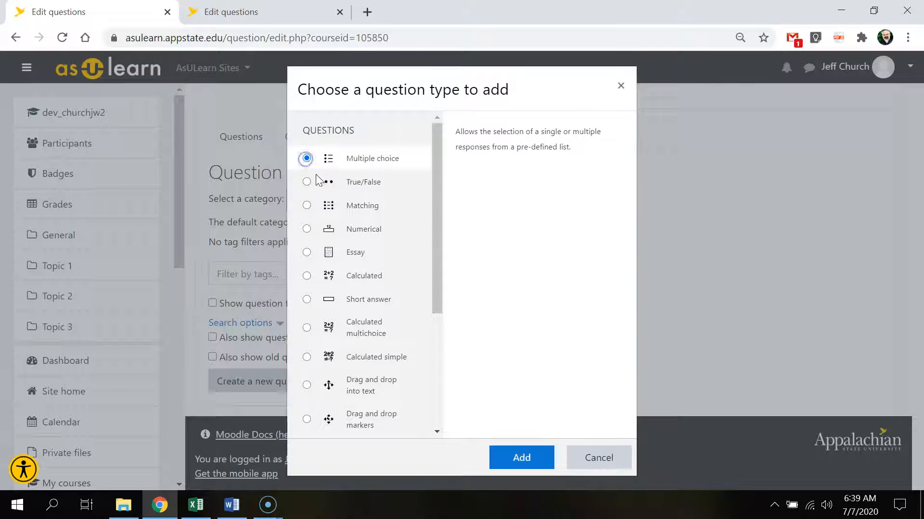
click(524, 454)
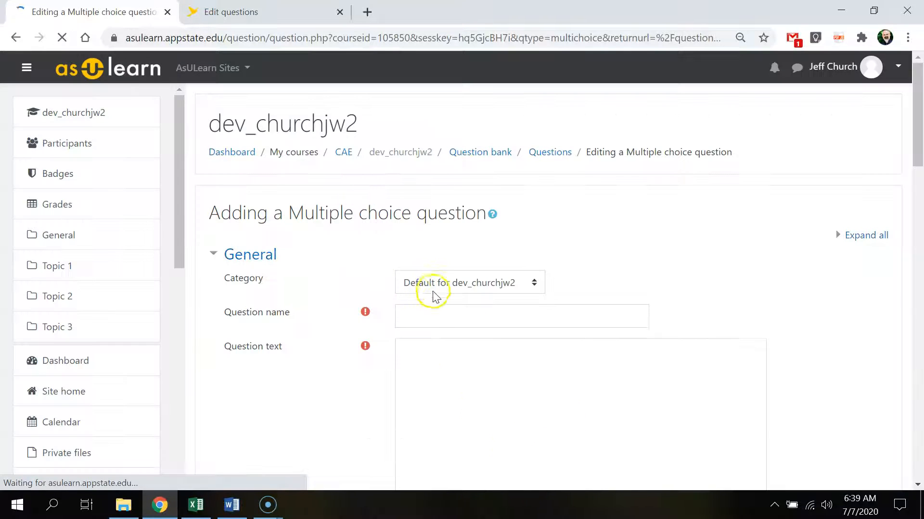
Step: Name the question "sample" and enter the text "What is the area of a (color) wall that is (L) feet long and (H) feet tall?"
click(424, 312)
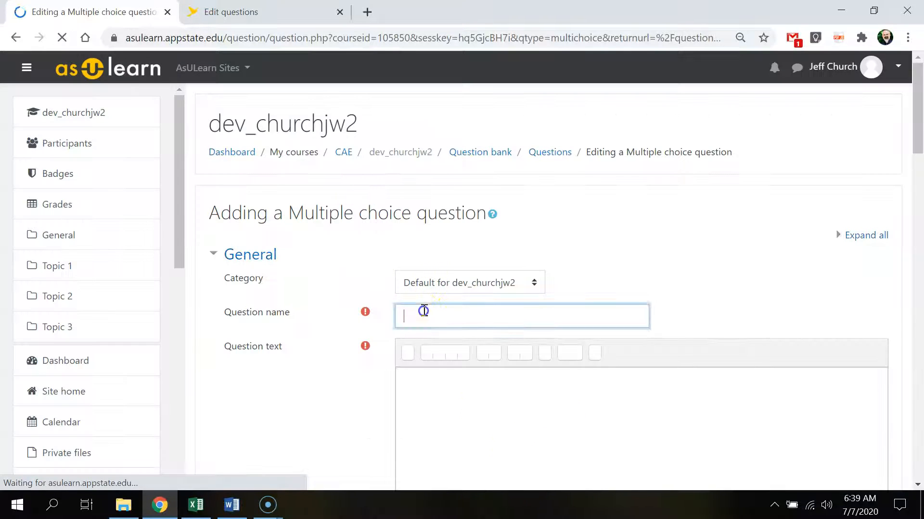
text(sample)
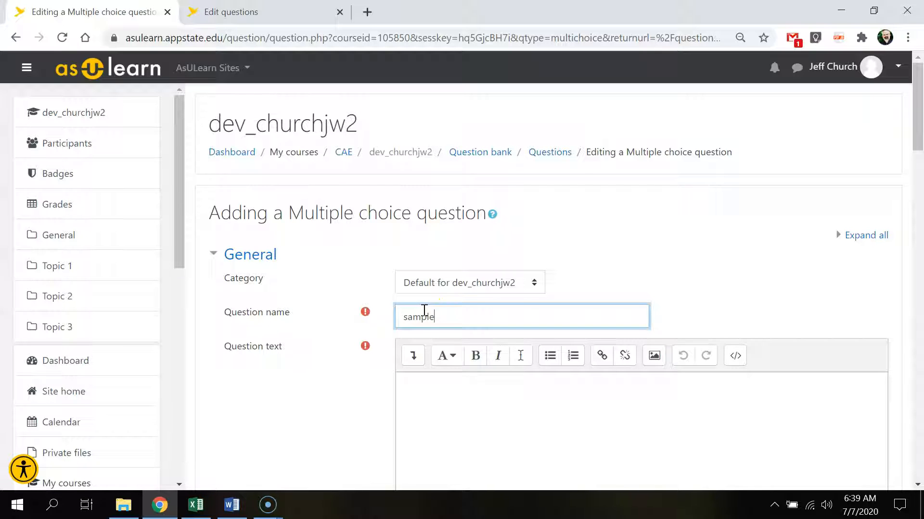
drag(918, 92, 919, 135)
click(466, 194)
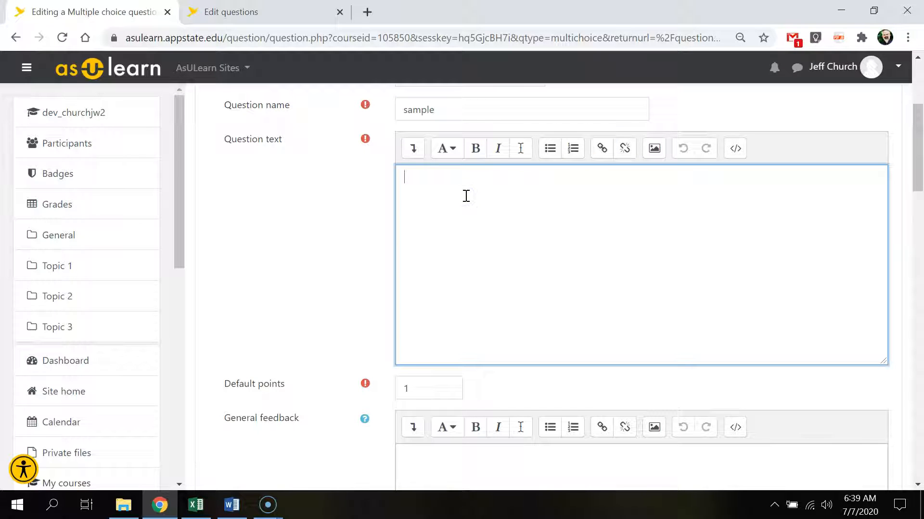
text(What is the area of a)
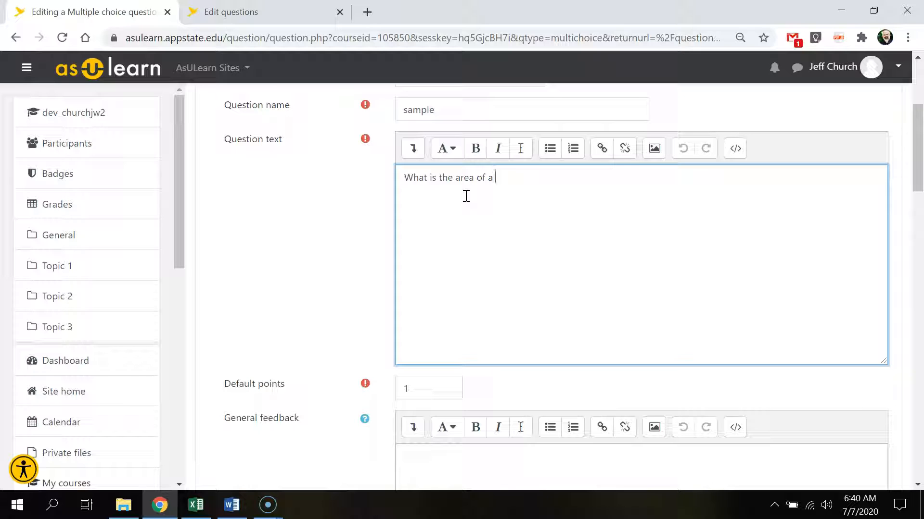
text((color) wall that is (L) f)
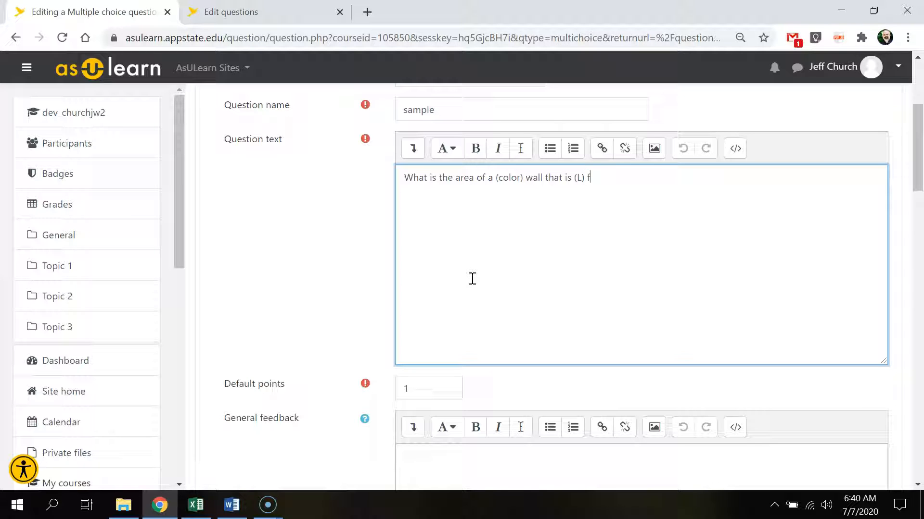
text(eet long and (H) feet tal)
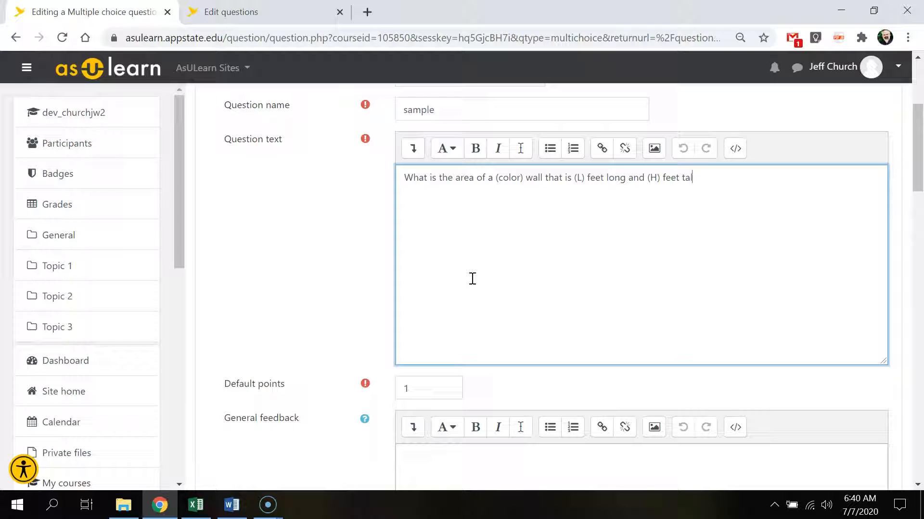
text(l?)
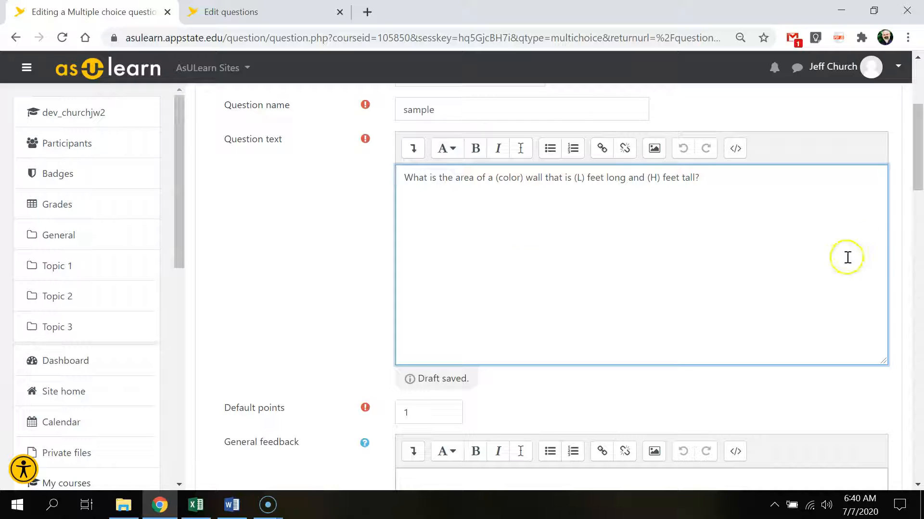
Step: Enter "(A)" as Choice 1 and set its grade to 100%
drag(916, 183, 915, 238)
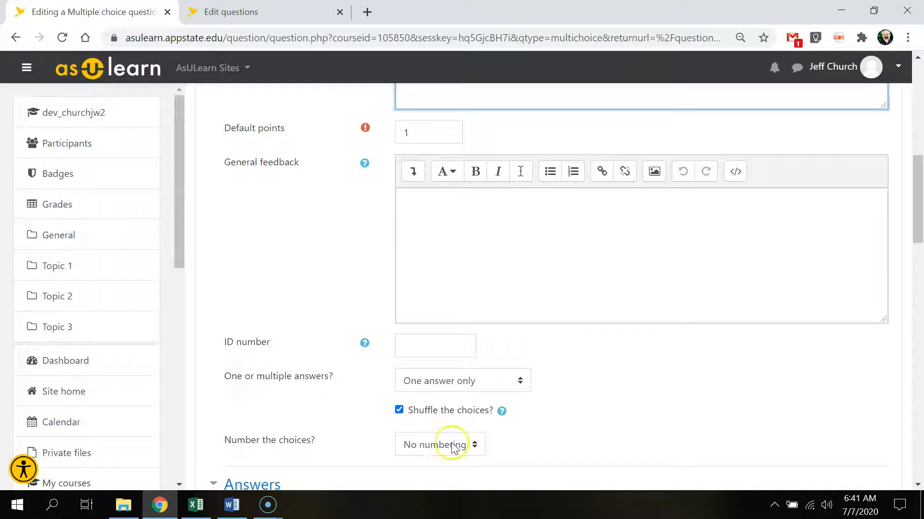
drag(916, 222, 915, 293)
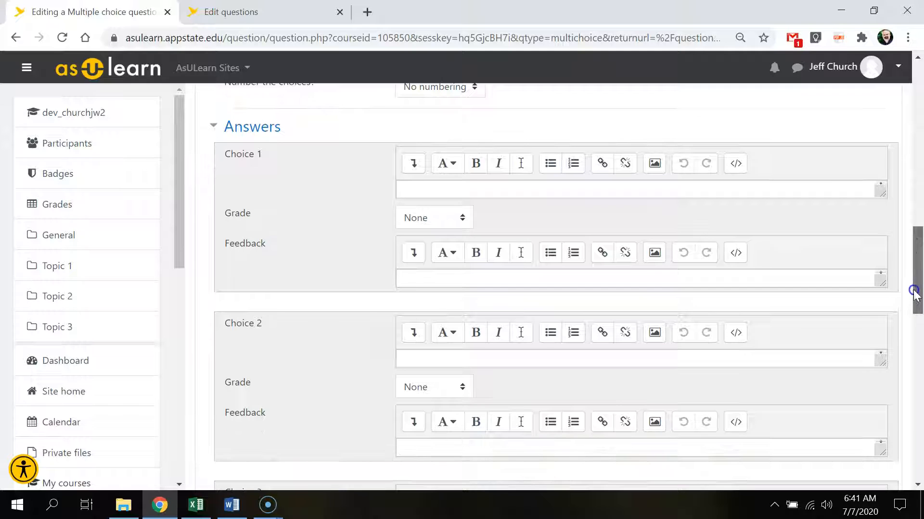
click(430, 191)
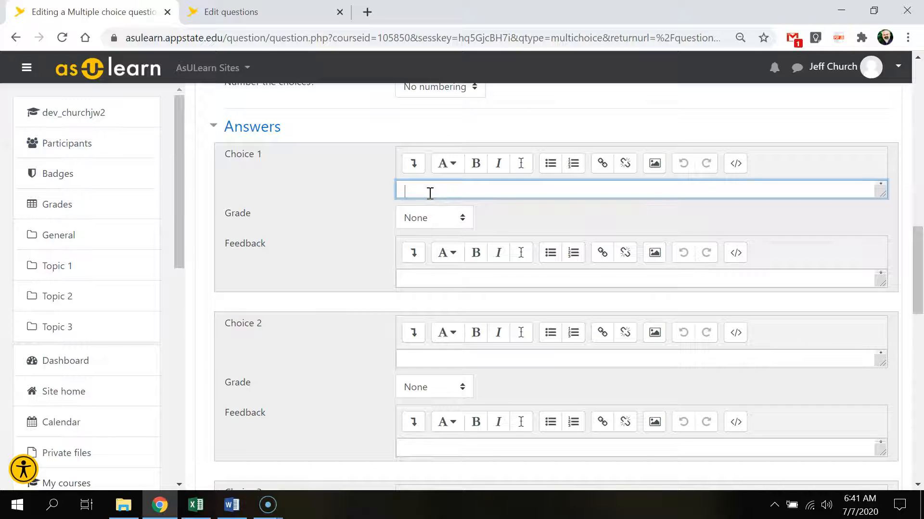
text(A)
click(436, 226)
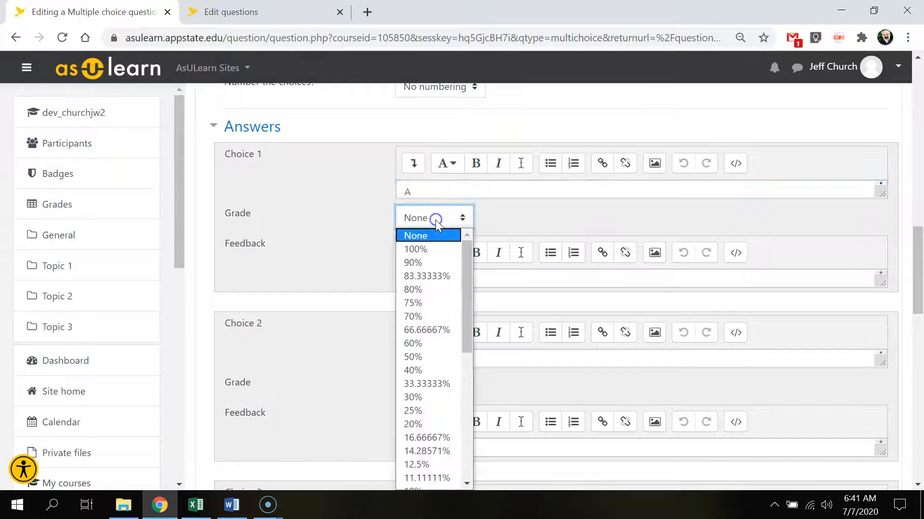
click(432, 250)
click(410, 361)
click(403, 192)
text(()
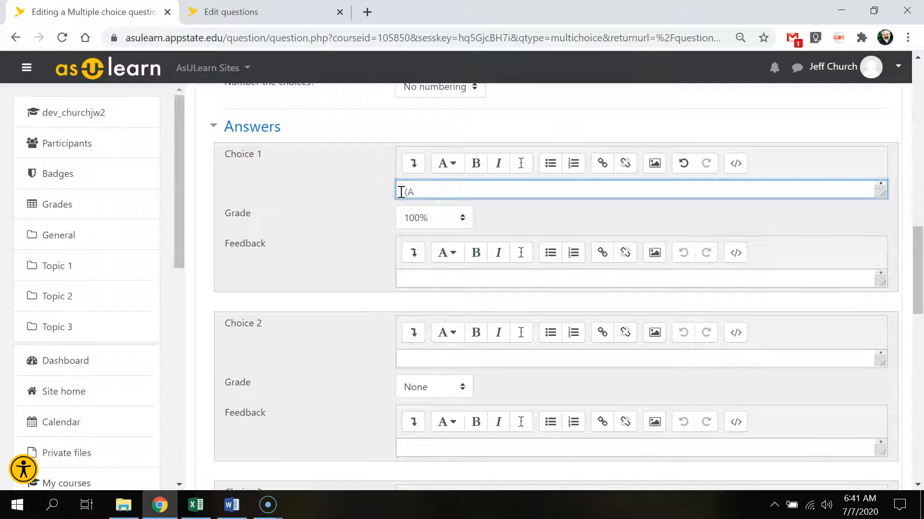
click(423, 188)
text())
Step: Enter "(B)" as Choice 2 and "(C)" as Choice 3, leaving their grades at None
click(413, 360)
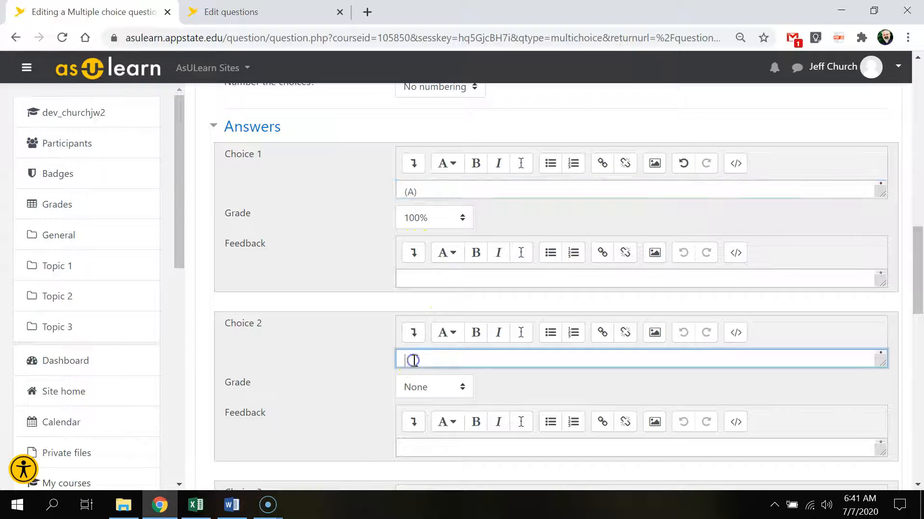
text(()
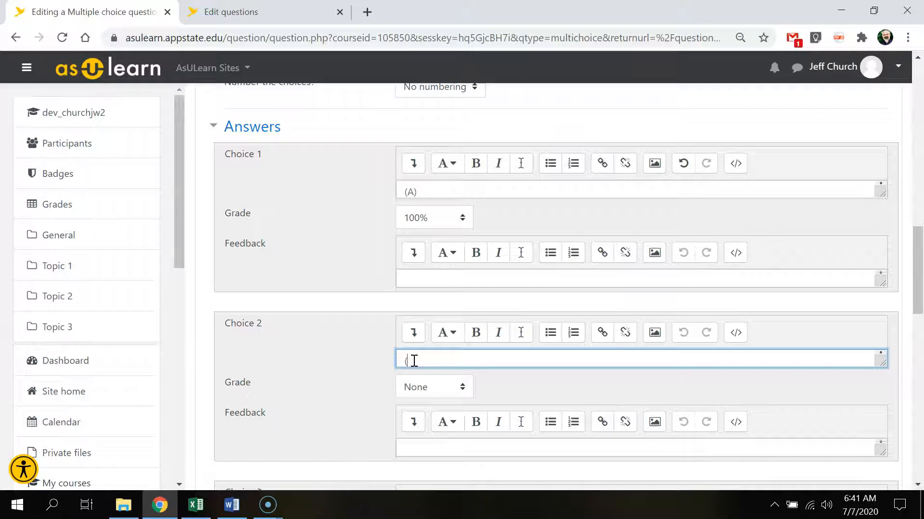
text(B))
drag(912, 304, 915, 345)
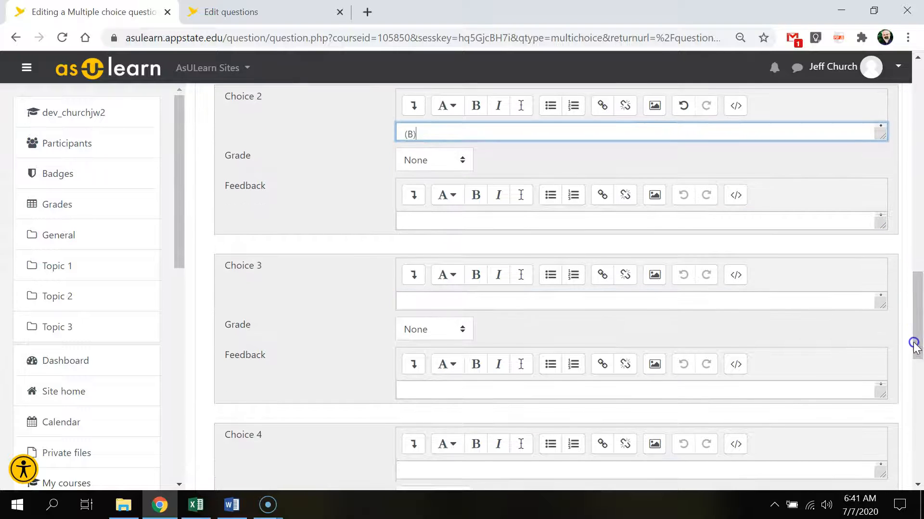
click(419, 295)
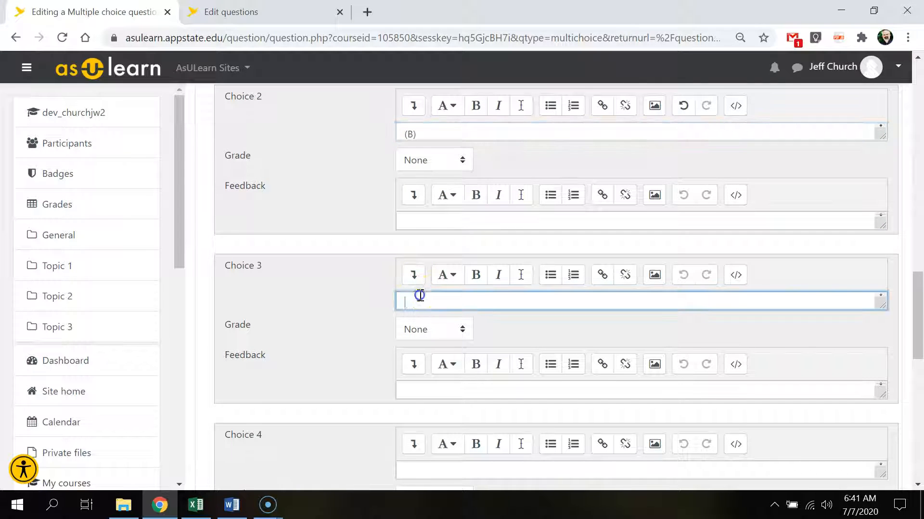
text((c))
key(BackSpace)
key(BackSpace)
key(BackSpace)
text((C))
Step: Save the multiple choice question and check its entry in the question bank list
drag(913, 286, 914, 426)
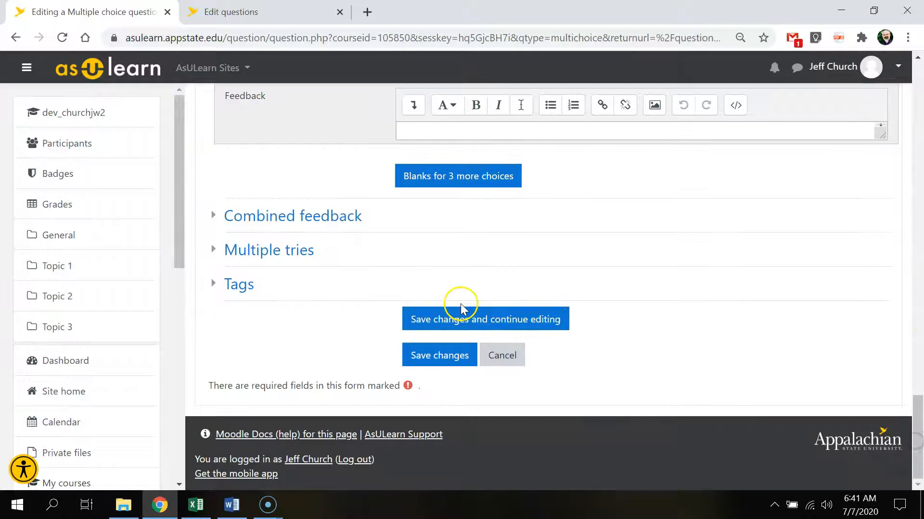
click(436, 354)
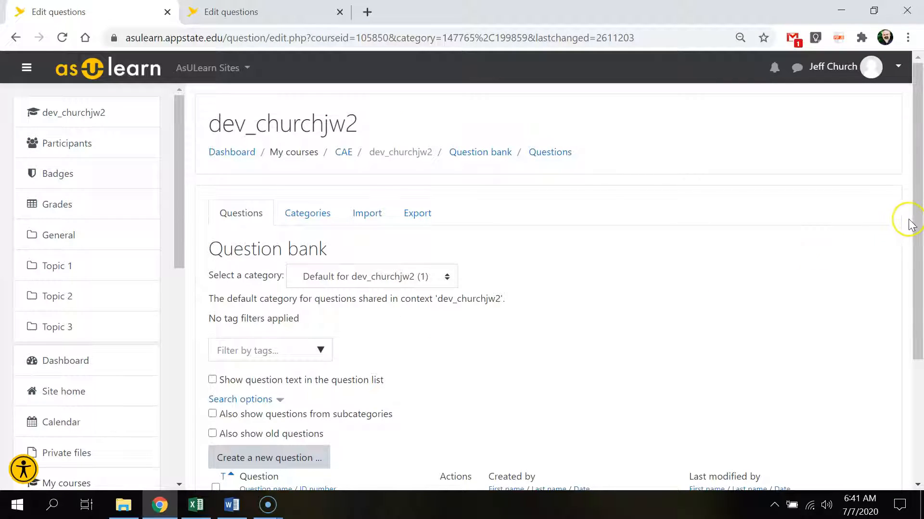
drag(912, 226, 915, 354)
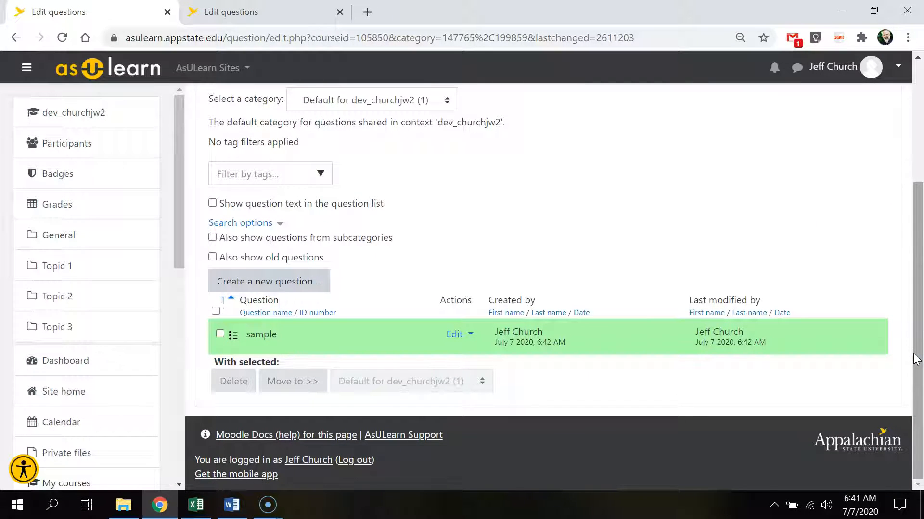
drag(917, 339, 920, 198)
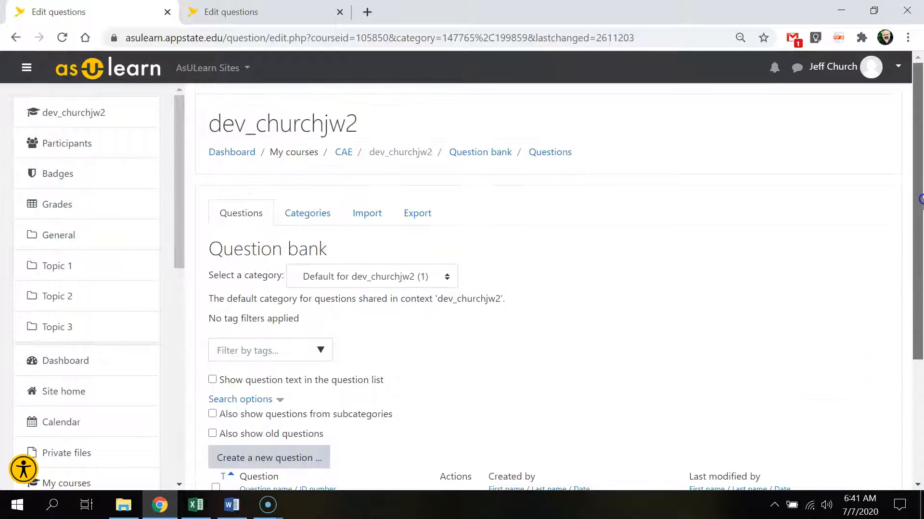
Step: Export the questions in Moodle XML format without writing the category to file, and save the XML file to the Desktop
click(414, 217)
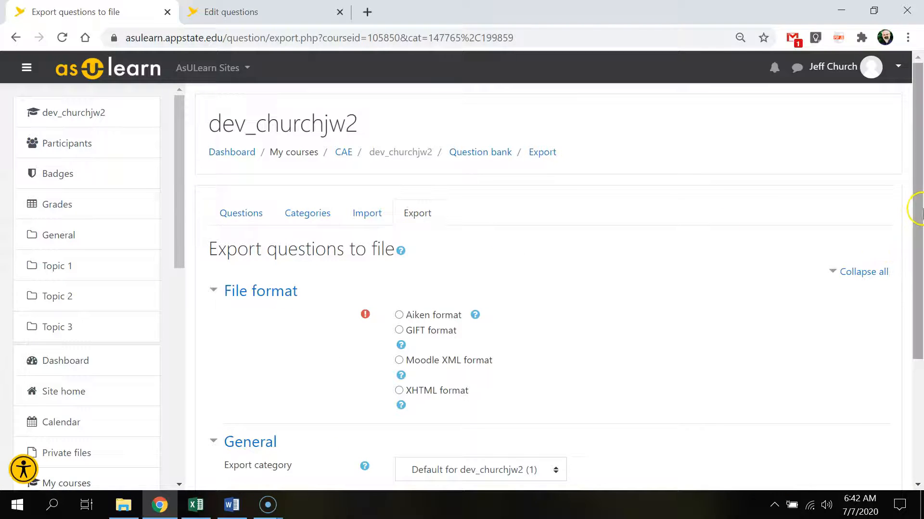
drag(919, 217, 914, 316)
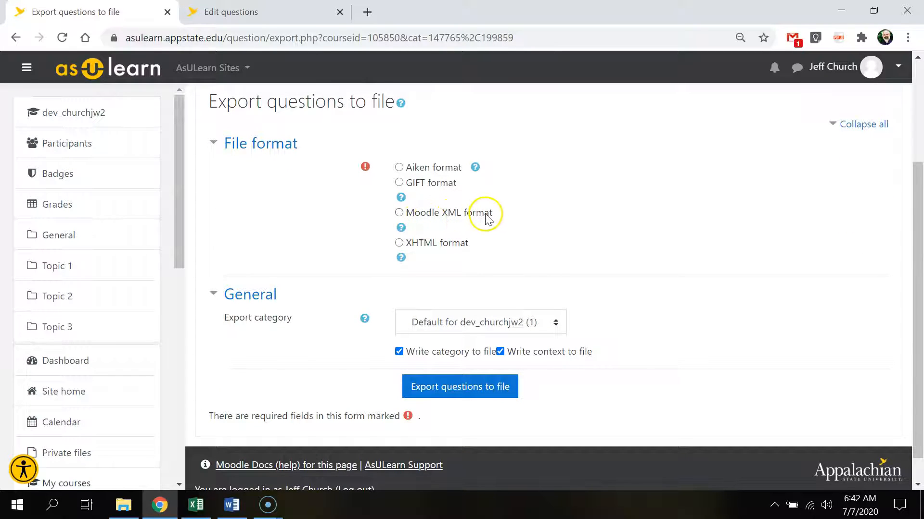
click(398, 215)
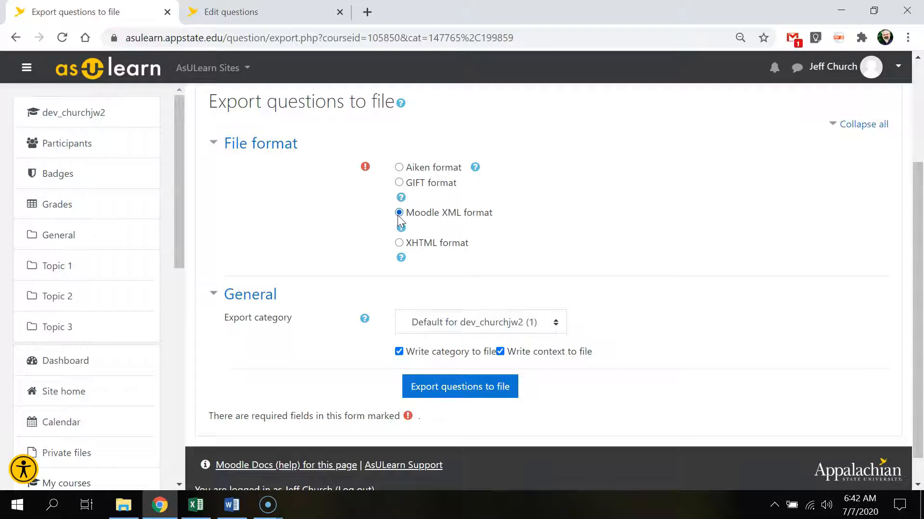
click(398, 351)
click(465, 386)
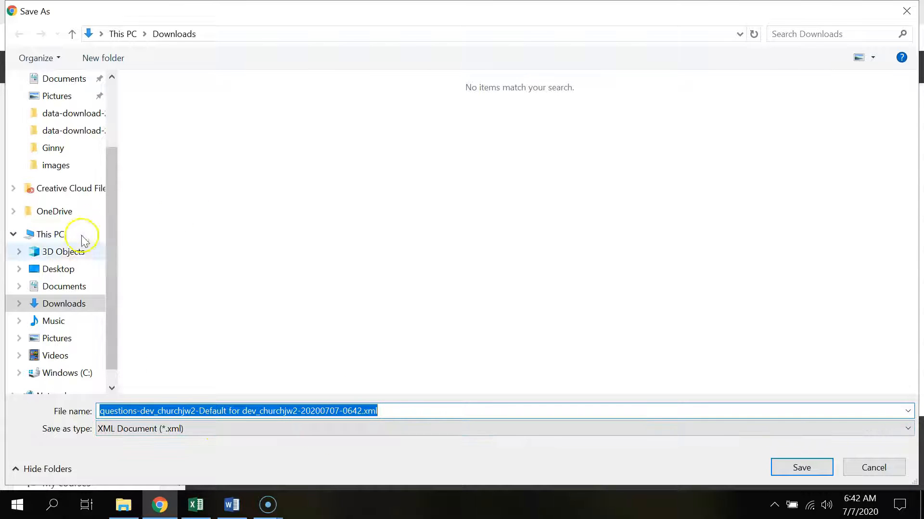
click(57, 268)
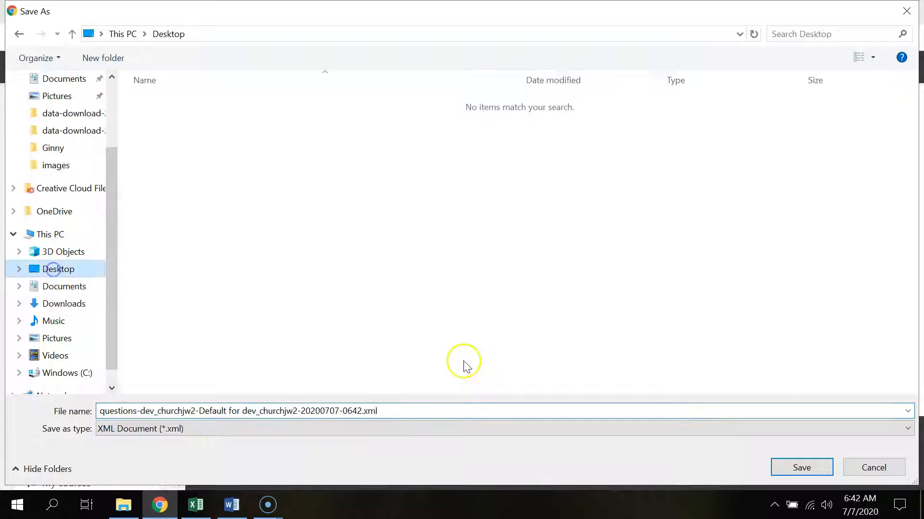
click(791, 474)
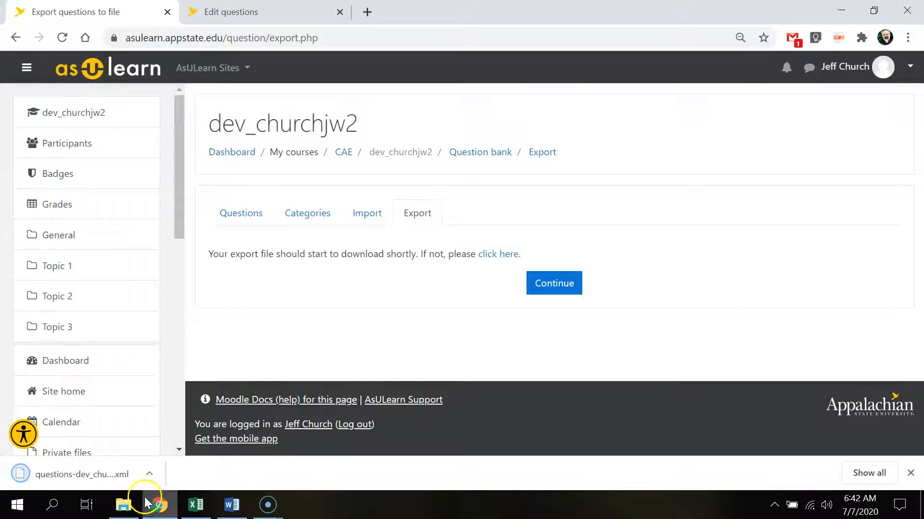
Step: Open the exported questions XML file in WordPad
click(79, 480)
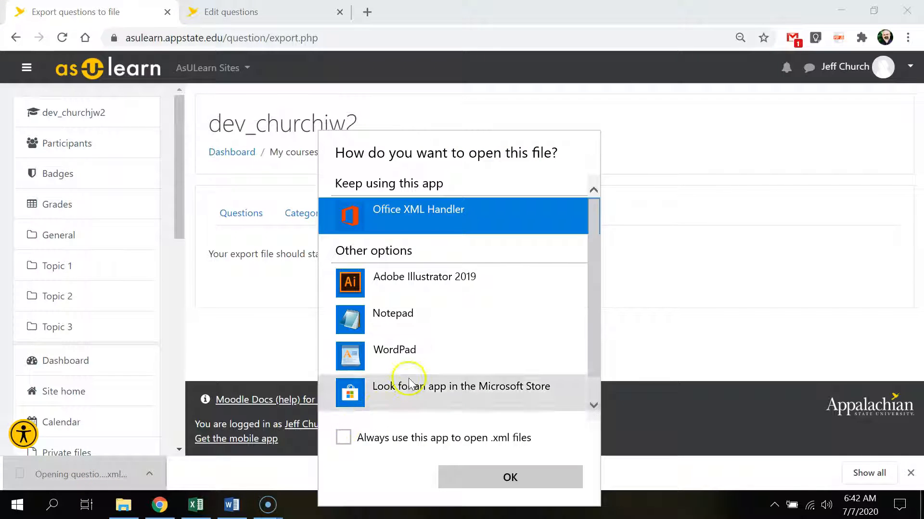
click(397, 354)
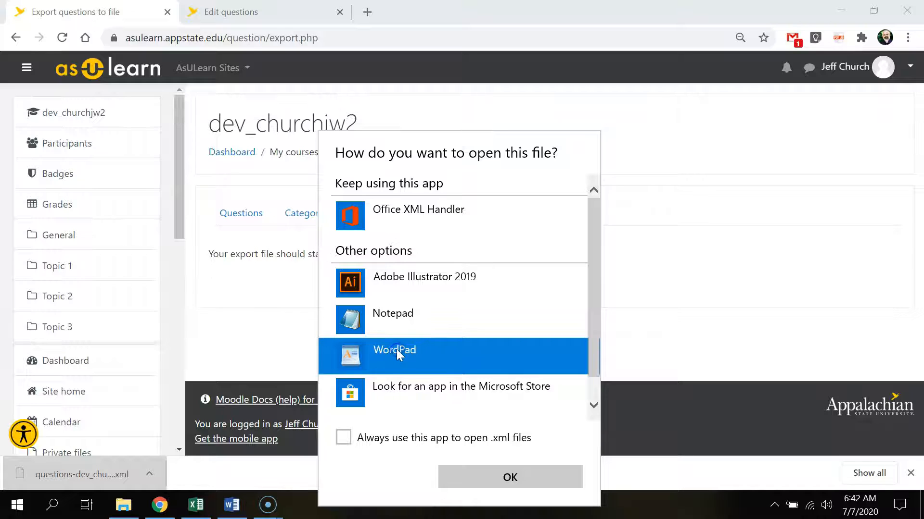
click(475, 475)
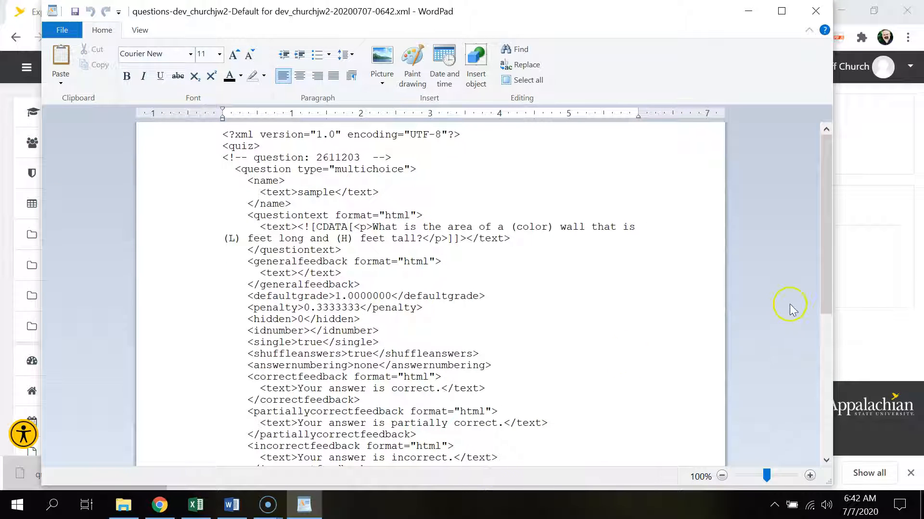
Step: Examine the XML structure: the version and opening quiz lines, the question comment, the full question block and the closing quiz tag
drag(825, 262, 816, 232)
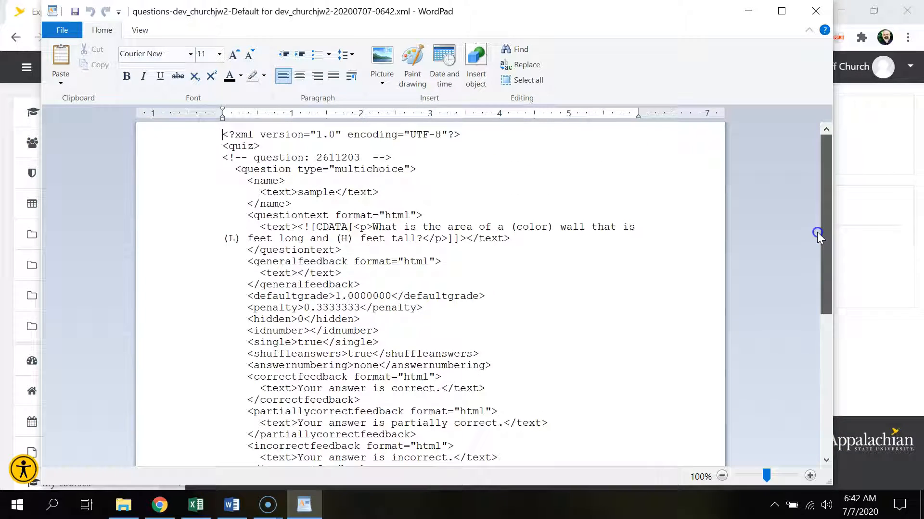
click(223, 134)
drag(222, 134, 257, 141)
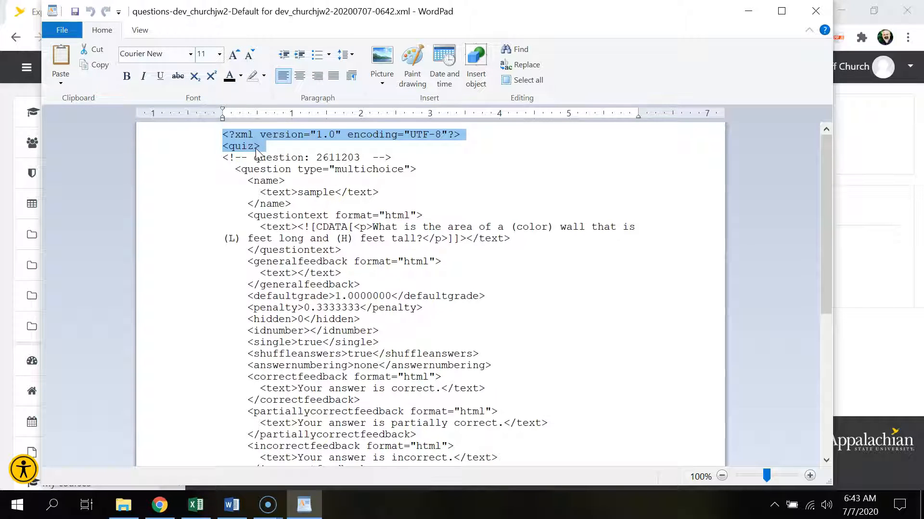
drag(223, 157, 383, 152)
click(393, 152)
triple_click(394, 153)
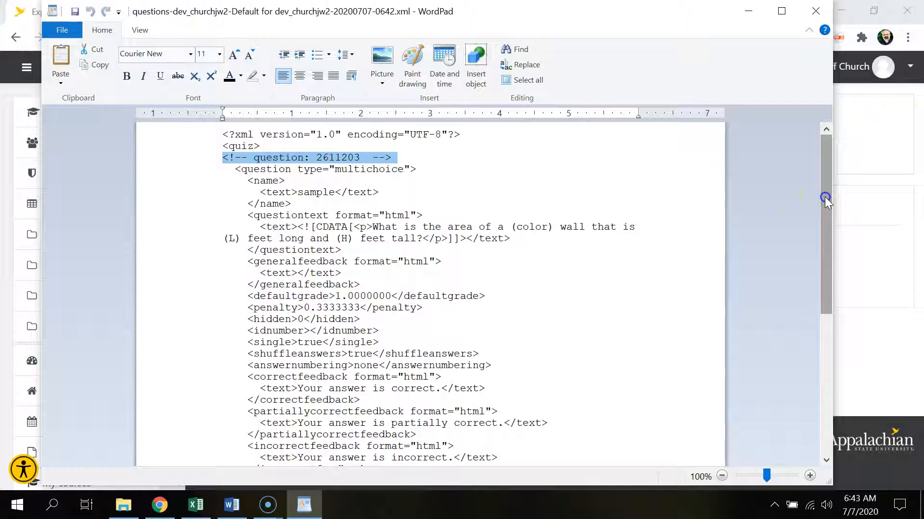
drag(824, 197, 829, 333)
click(307, 441)
drag(307, 441, 214, 140)
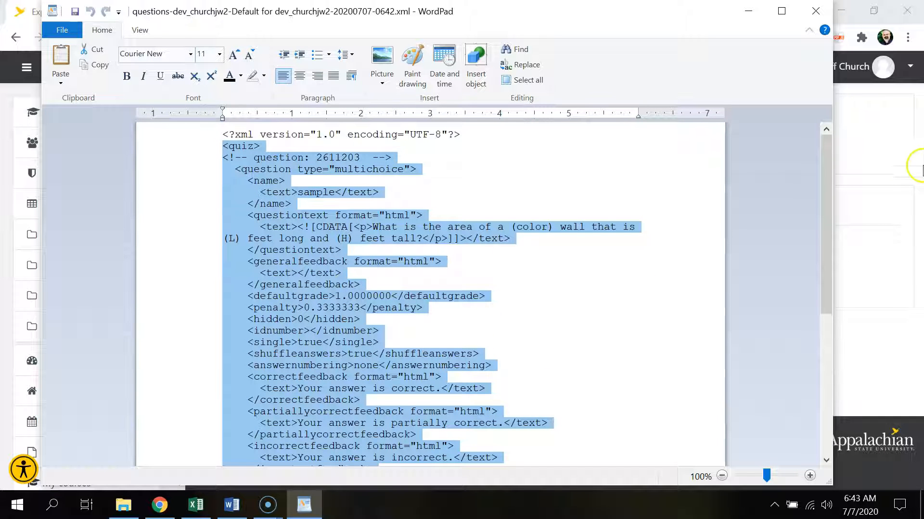
drag(823, 196, 837, 356)
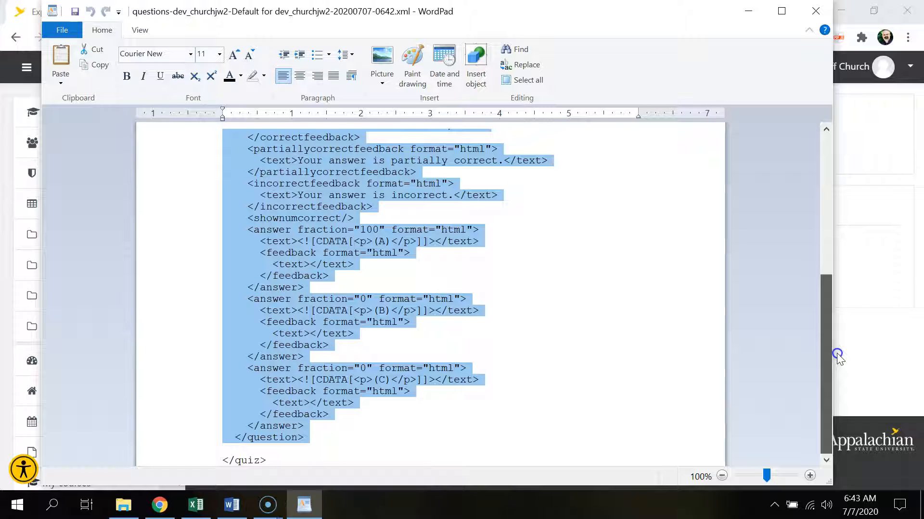
click(269, 460)
drag(270, 460, 222, 462)
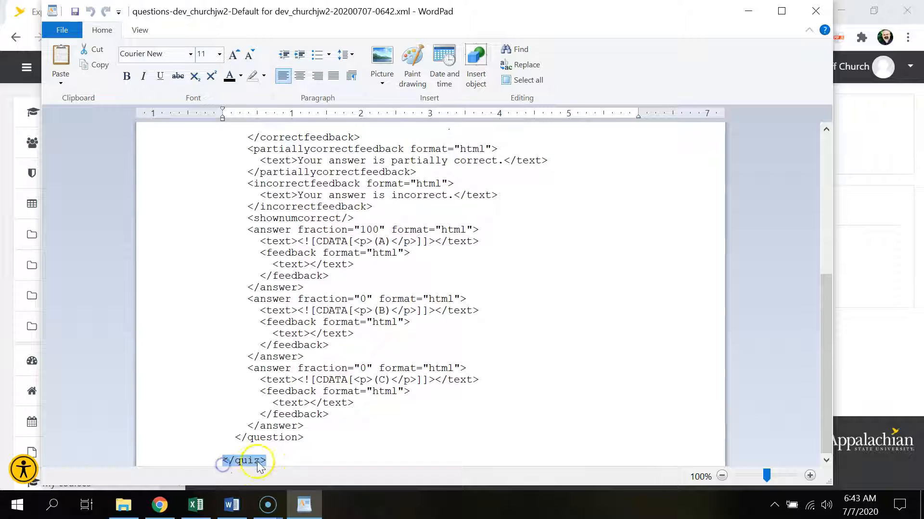
Step: Copy the XML from the question comment line through the closing question tag and paste it into the blank Word document
double_click(297, 436)
drag(297, 437, 211, 157)
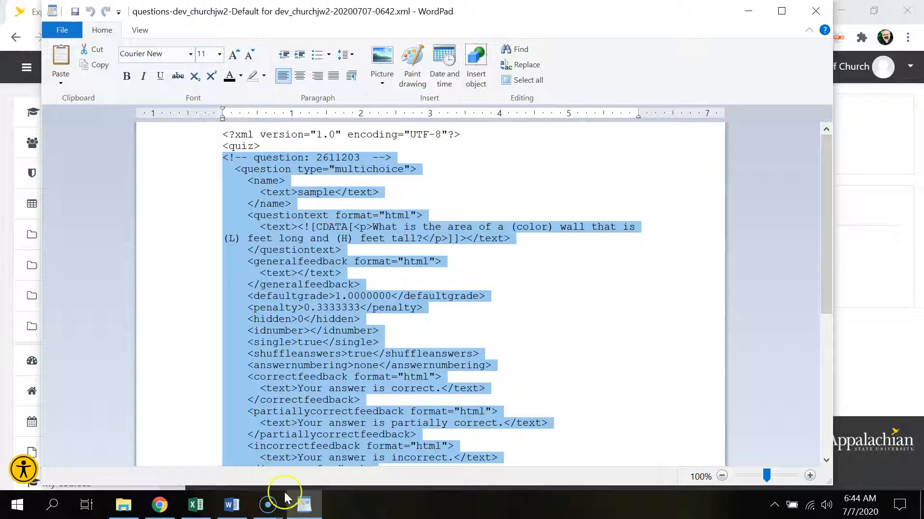
click(232, 505)
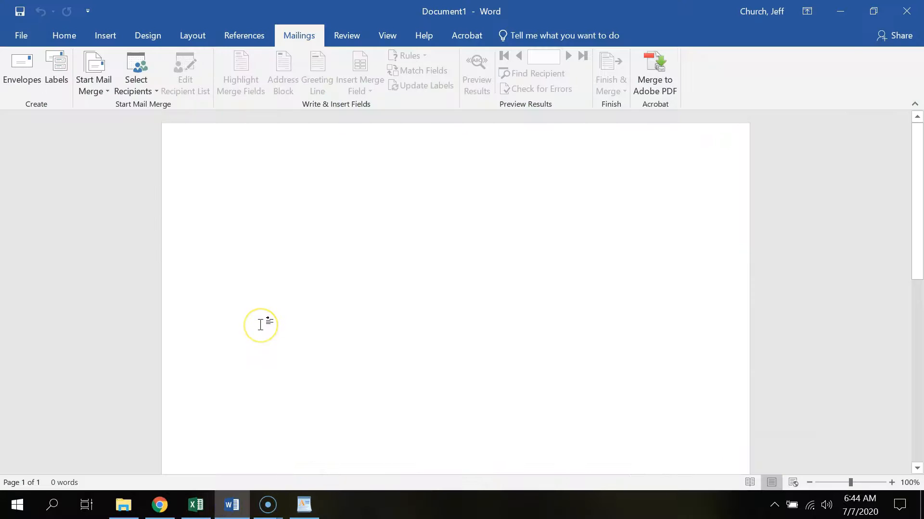
key(ctrl+v)
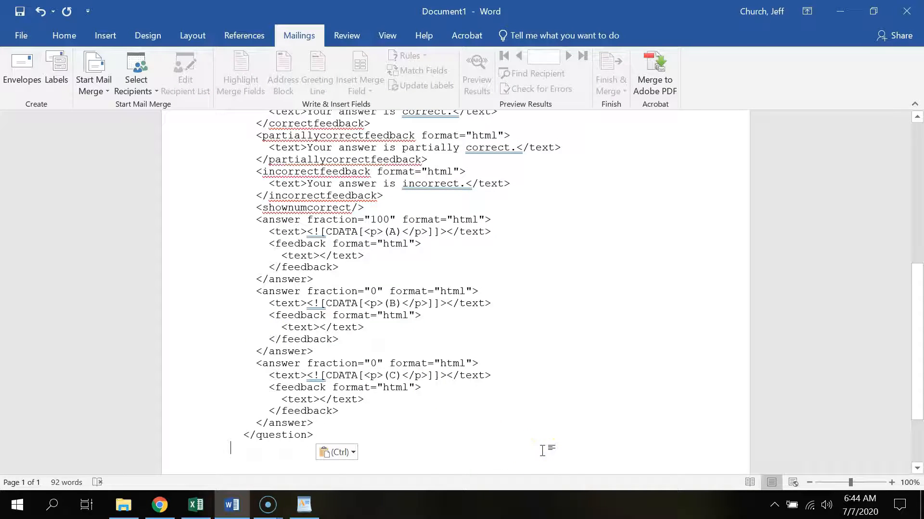
Step: Delete the question ID number from the comment line at the start of the pasted XML
drag(916, 389, 919, 225)
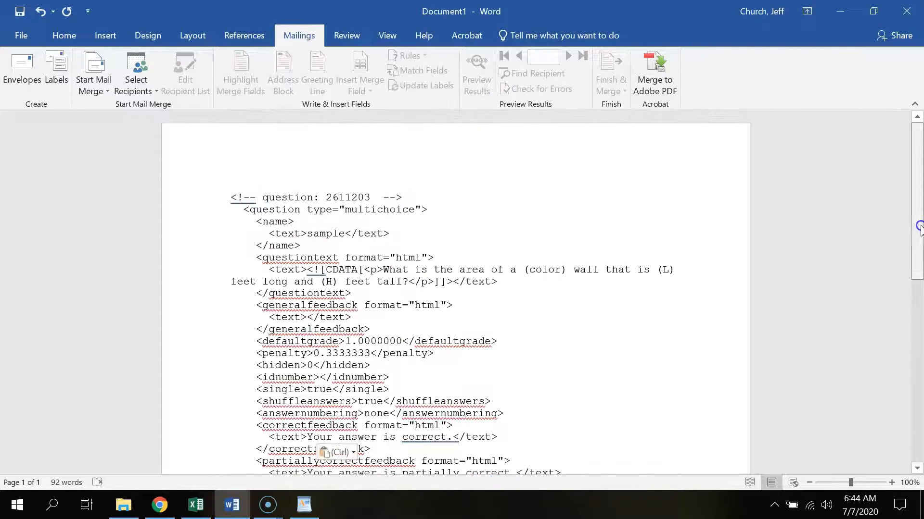
drag(326, 196, 373, 194)
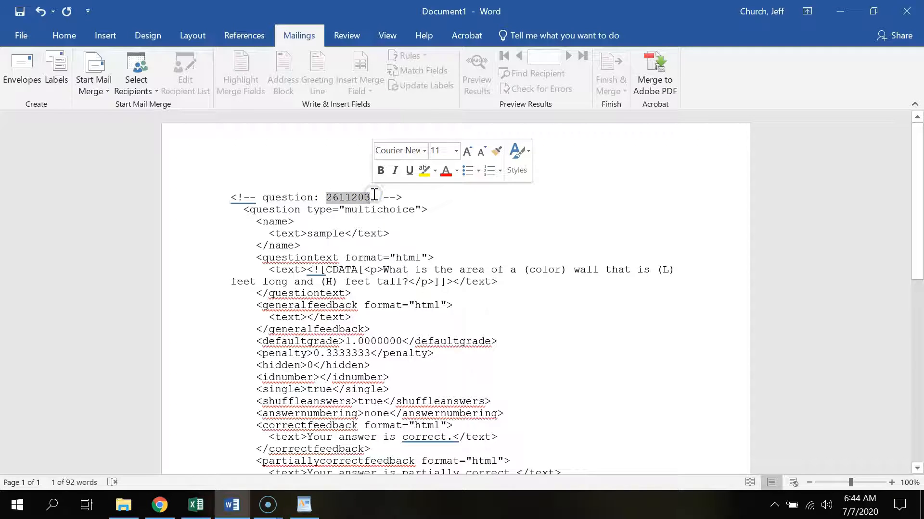
key(BackSpace)
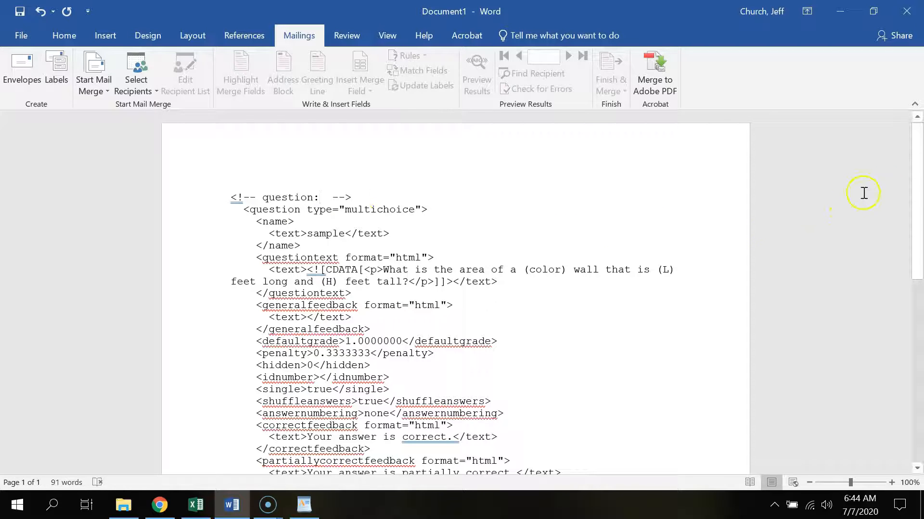
Step: Examine the question text with its placeholders and the answer entries (A), (B) and (C) with their fraction values
drag(918, 177, 918, 226)
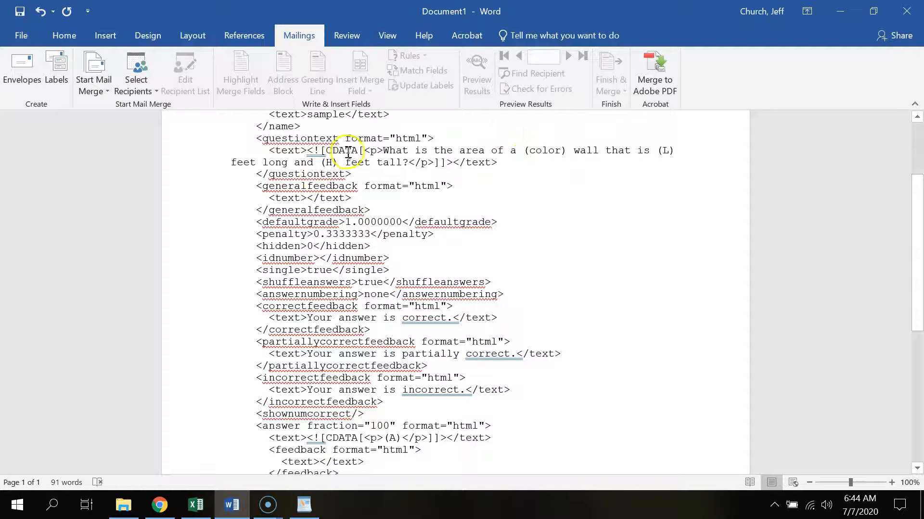
click(388, 156)
drag(388, 156, 409, 163)
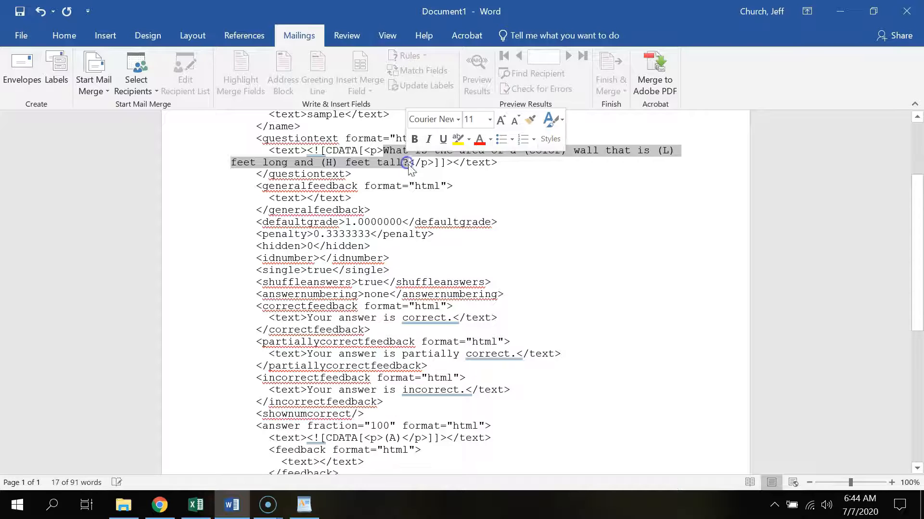
drag(910, 231, 920, 318)
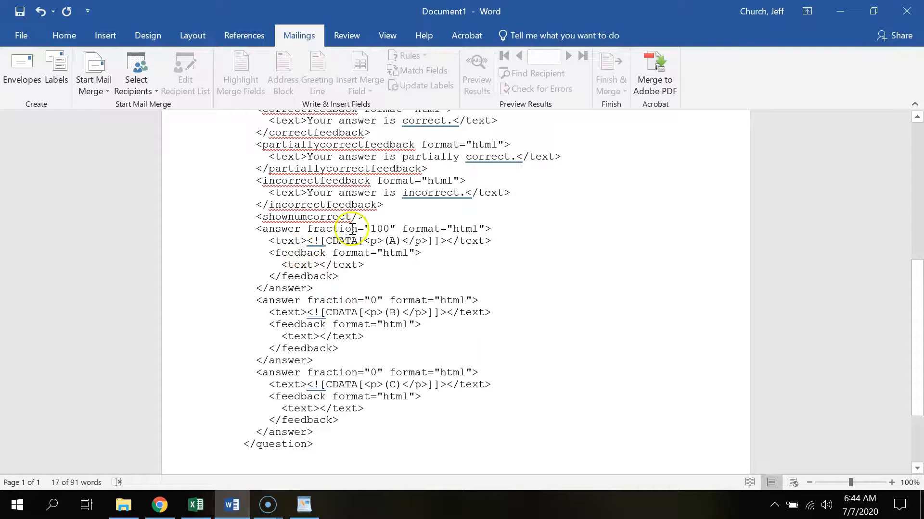
click(389, 240)
drag(357, 229, 394, 230)
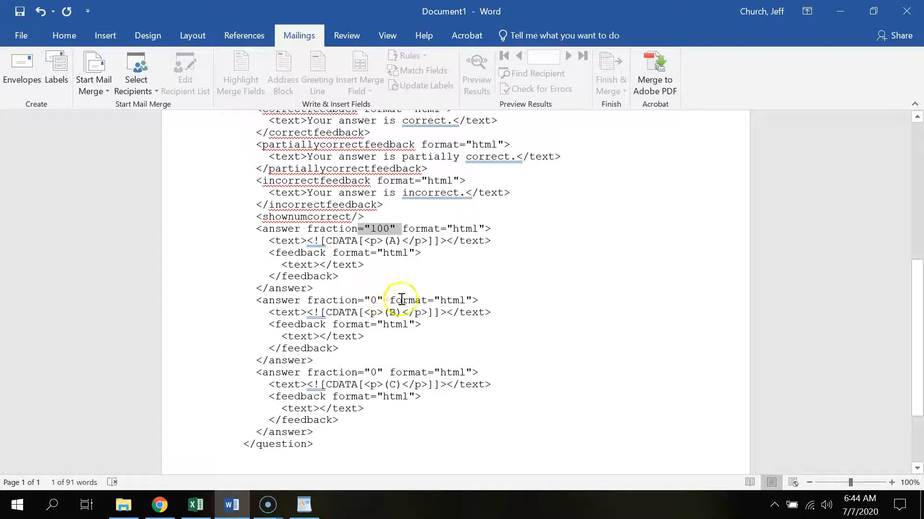
drag(387, 314, 401, 316)
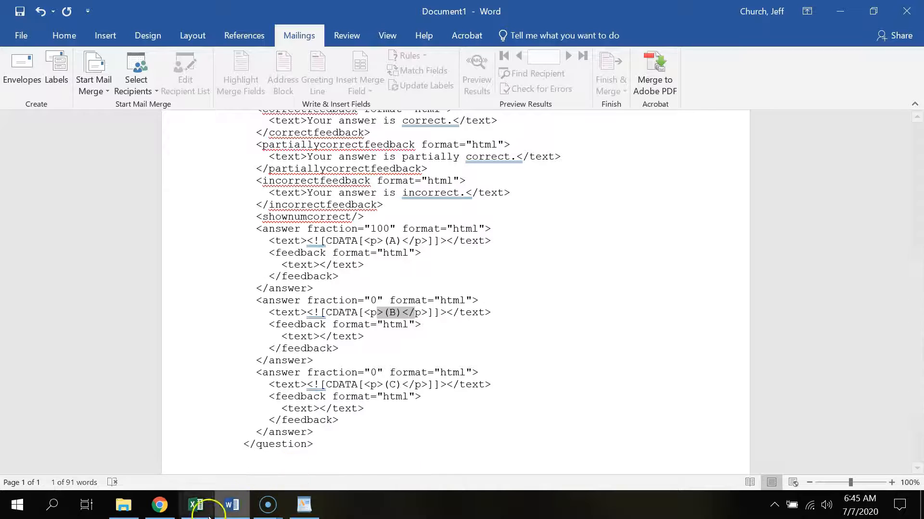
Step: Switch to the question_data.xlsx workbook in Excel, check the L column's formula in A2, and enter 8 under H in E2
mouse_move(192, 514)
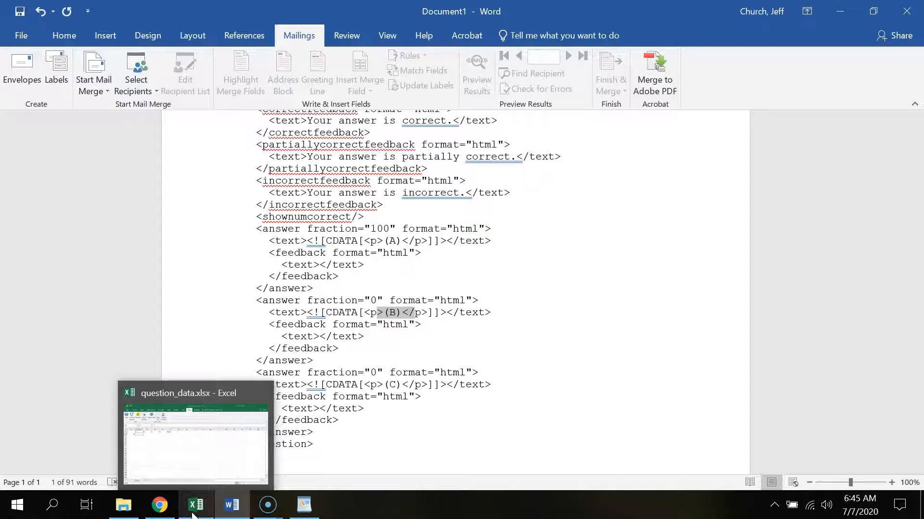
click(193, 513)
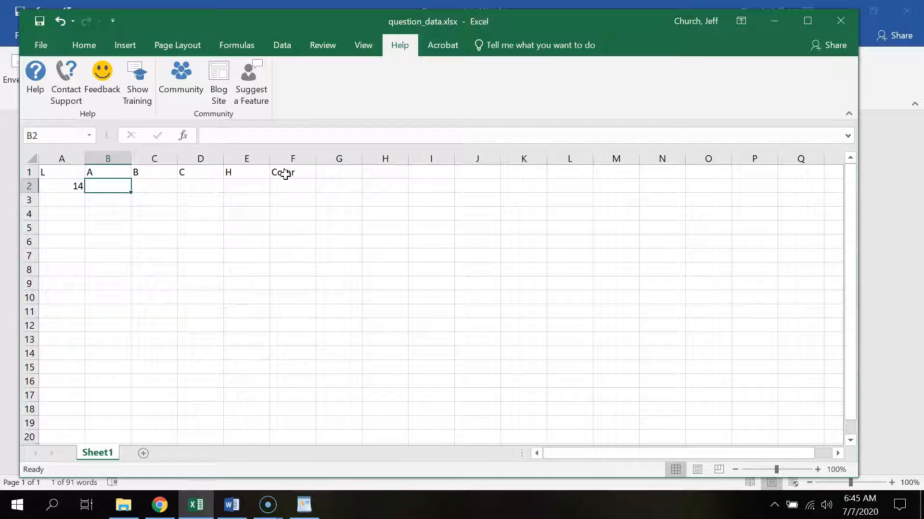
click(79, 185)
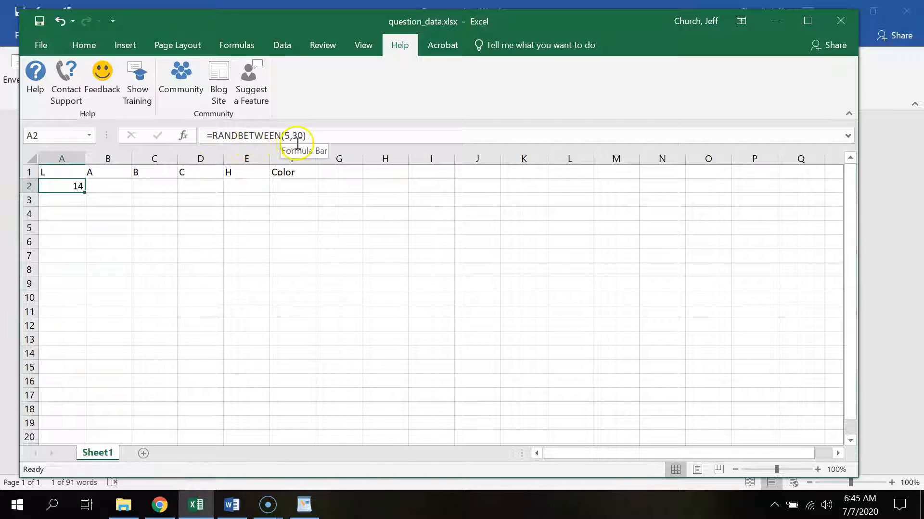
click(96, 185)
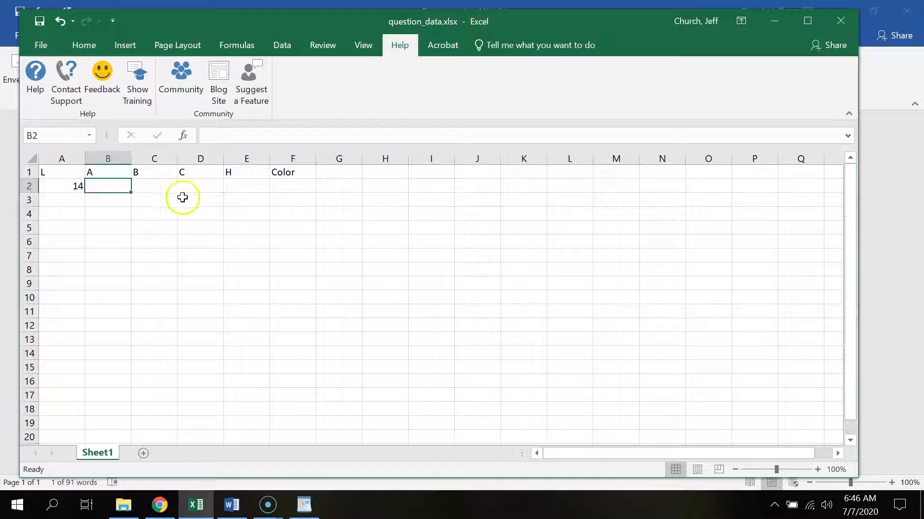
click(237, 185)
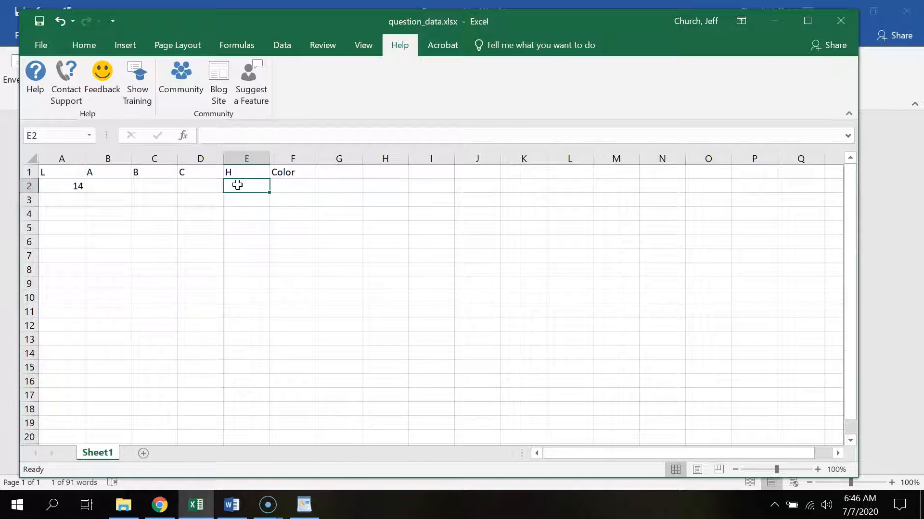
text(8)
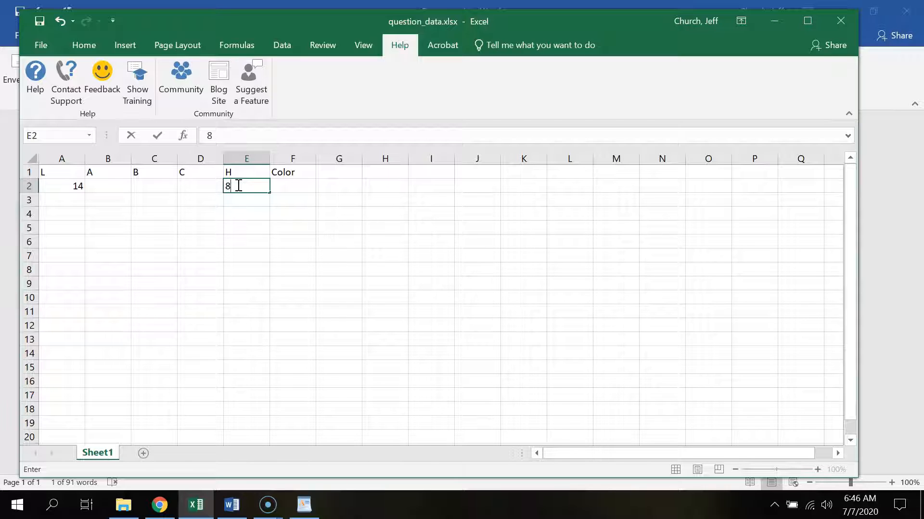
Step: Enter the formula =A2*E2 in cell B2 to calculate answer A as length times height
click(100, 187)
click(210, 141)
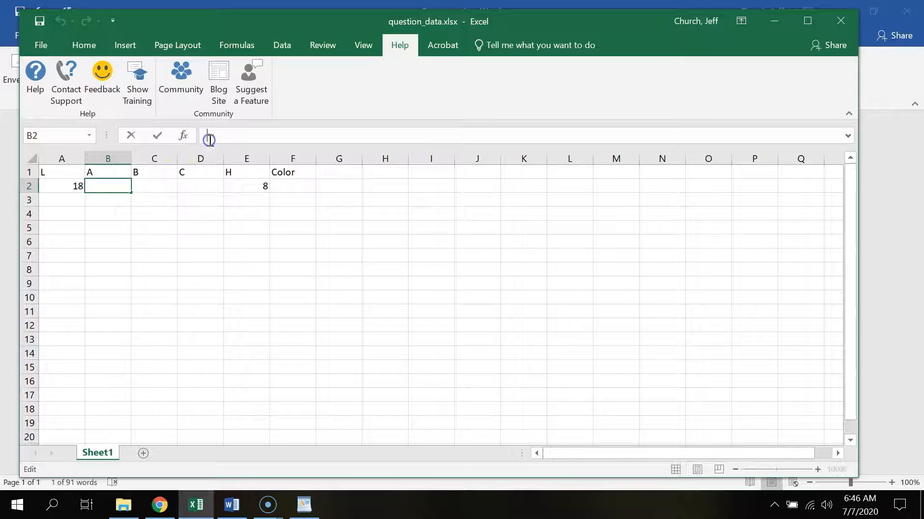
text(+)
key(BackSpace)
text(=)
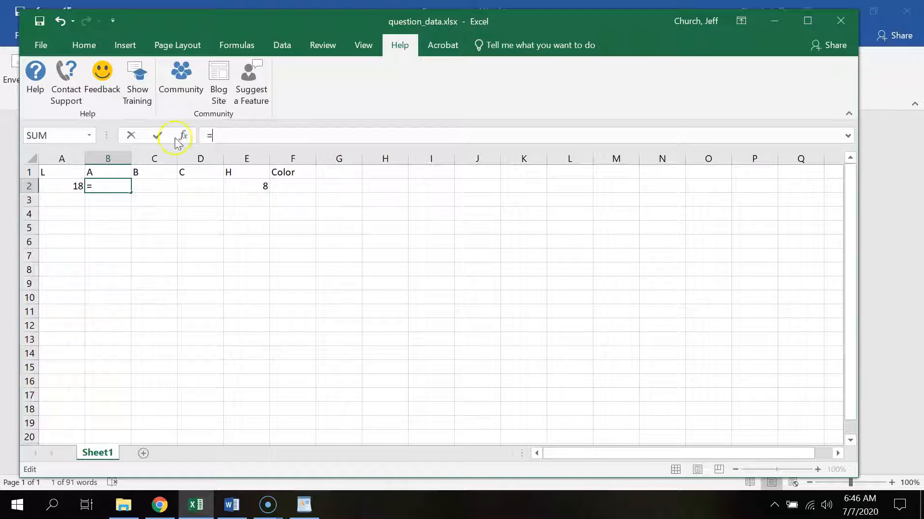
click(52, 186)
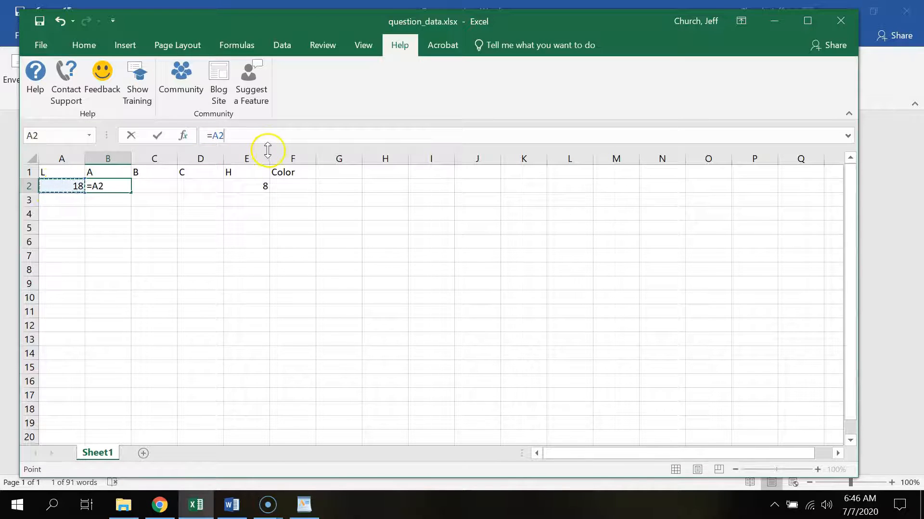
text(*)
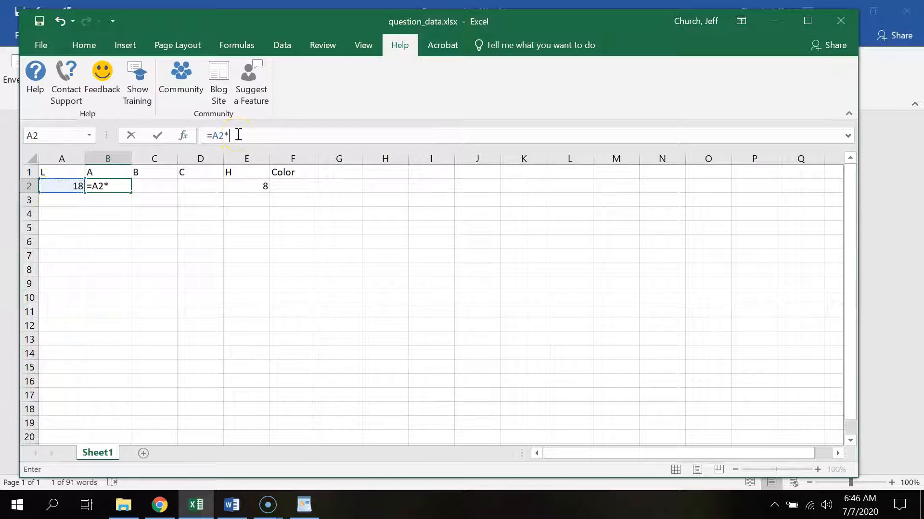
click(256, 185)
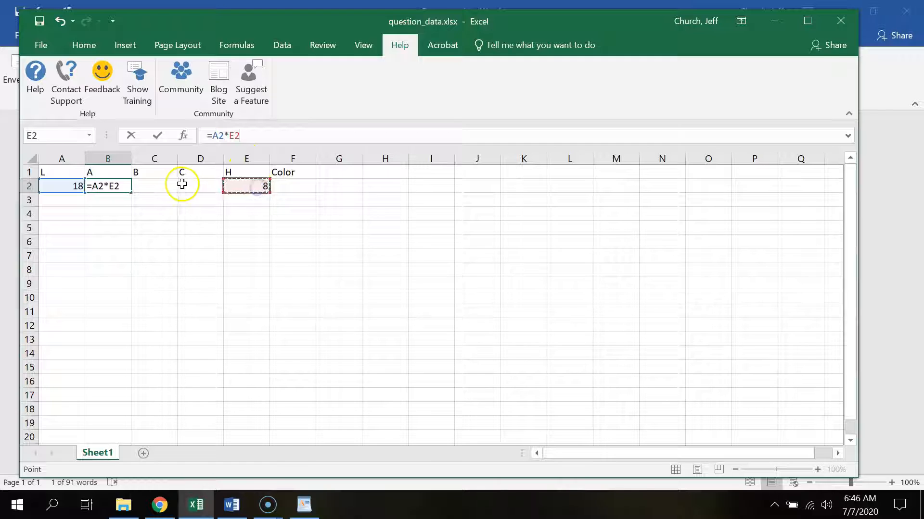
key(Return)
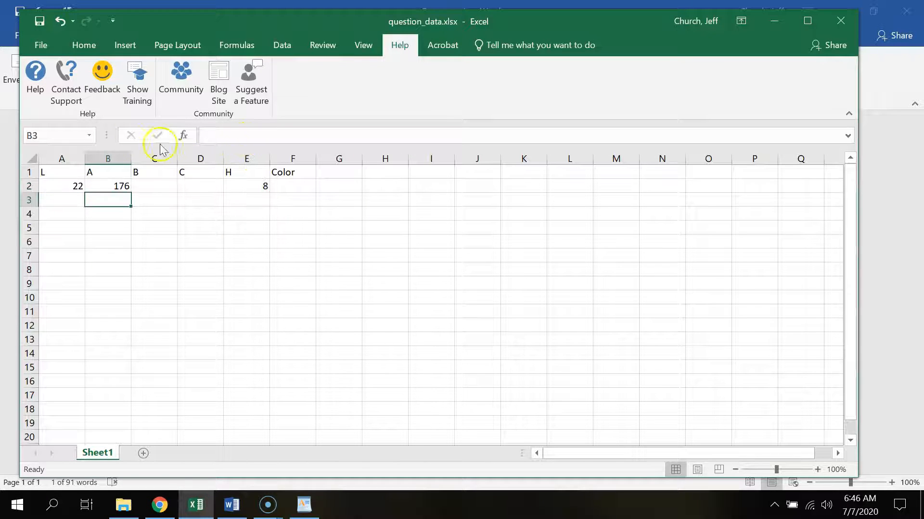
Step: Enter the formula =A2*E2-A2 in cell C2 to calculate answer B as length times height minus length
click(147, 187)
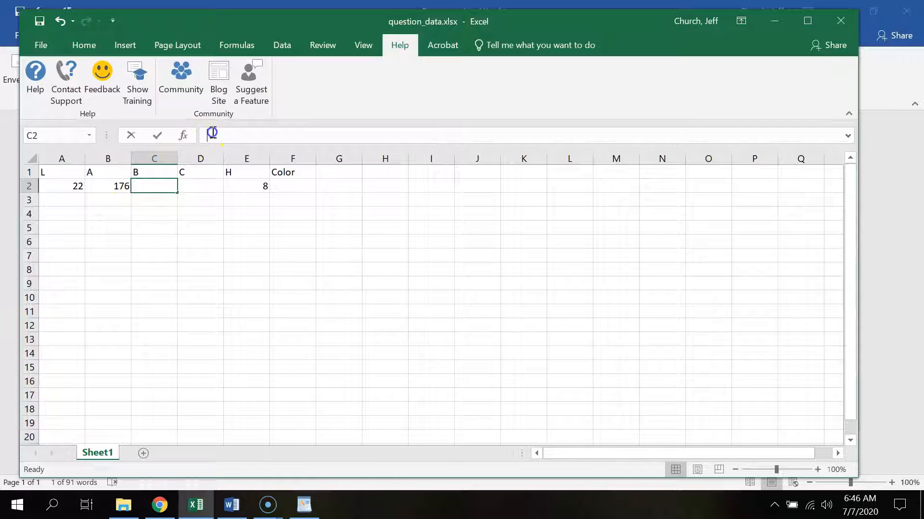
click(213, 133)
text(=)
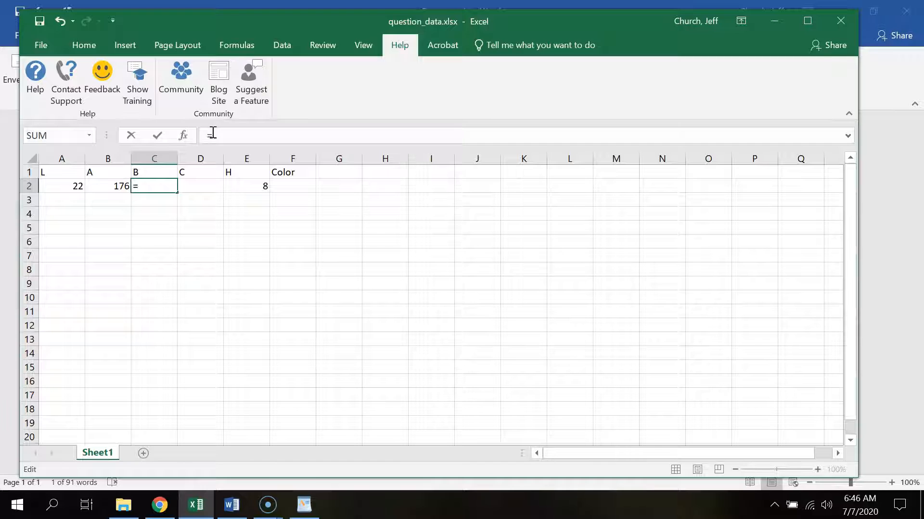
click(67, 185)
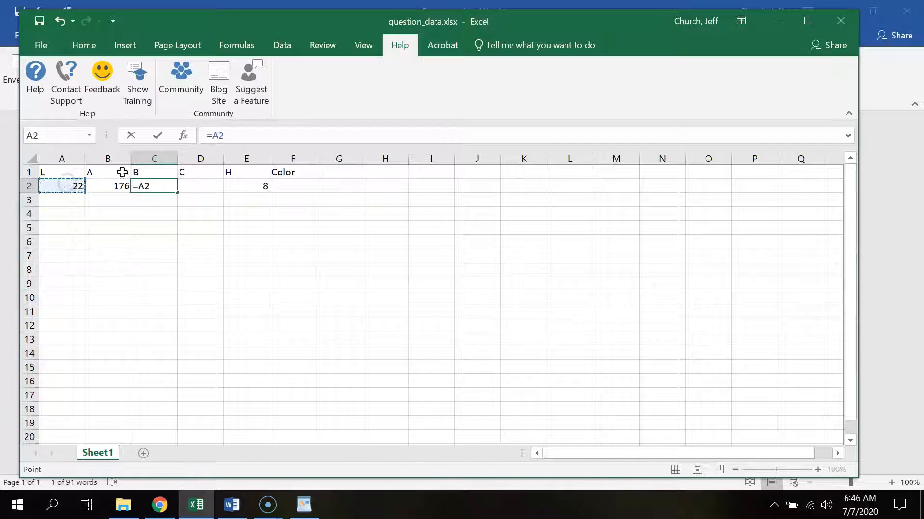
click(239, 157)
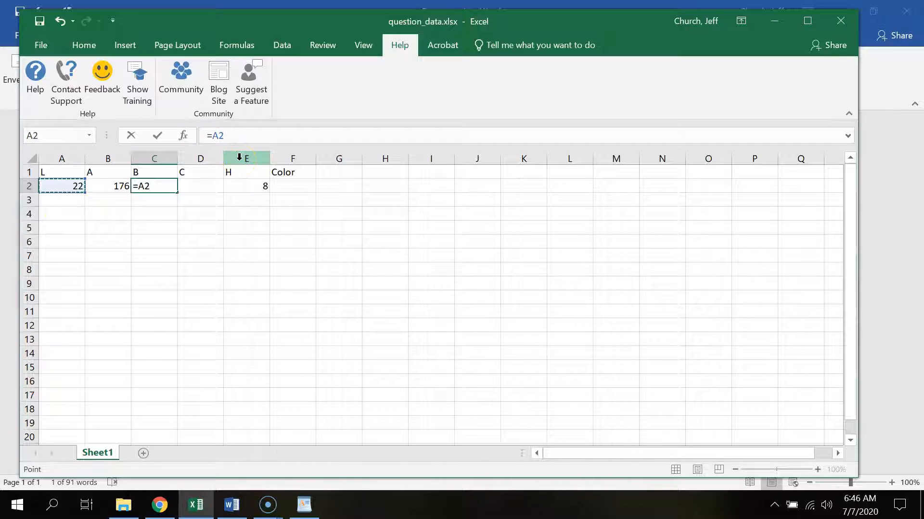
text(*)
click(246, 185)
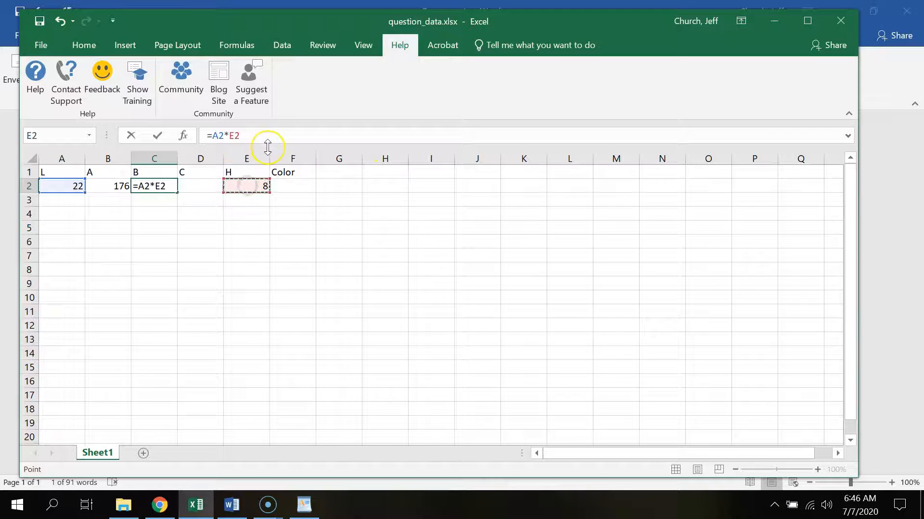
text(-)
click(67, 187)
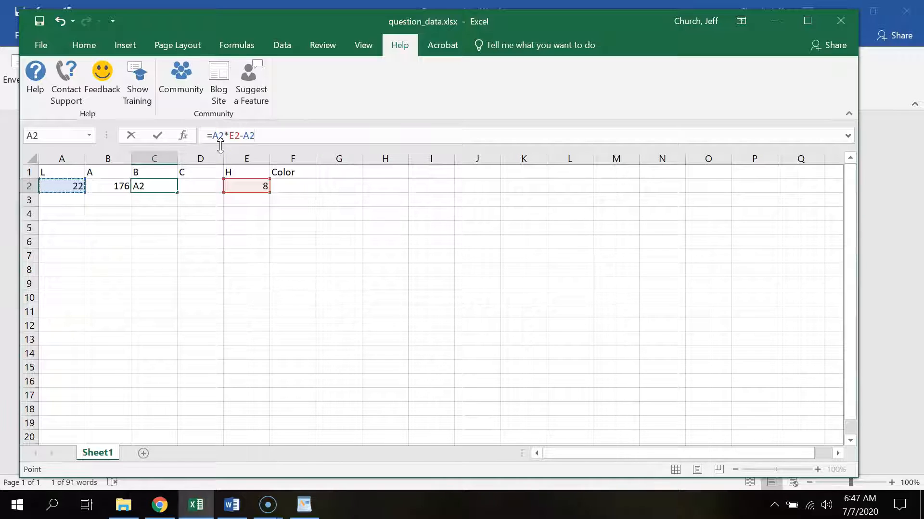
key(Return)
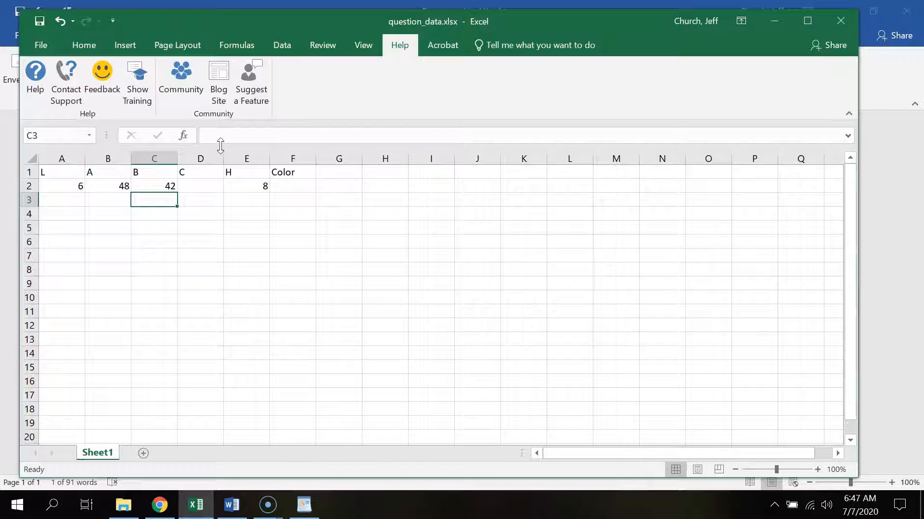
Step: Enter the formula =A2*E2-E2 in cell D2 to calculate answer C as length times height minus height
click(188, 186)
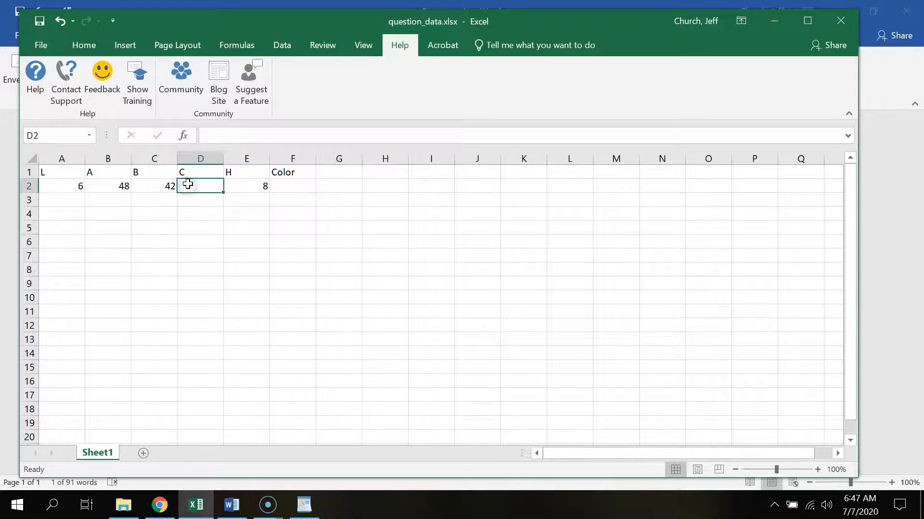
click(236, 135)
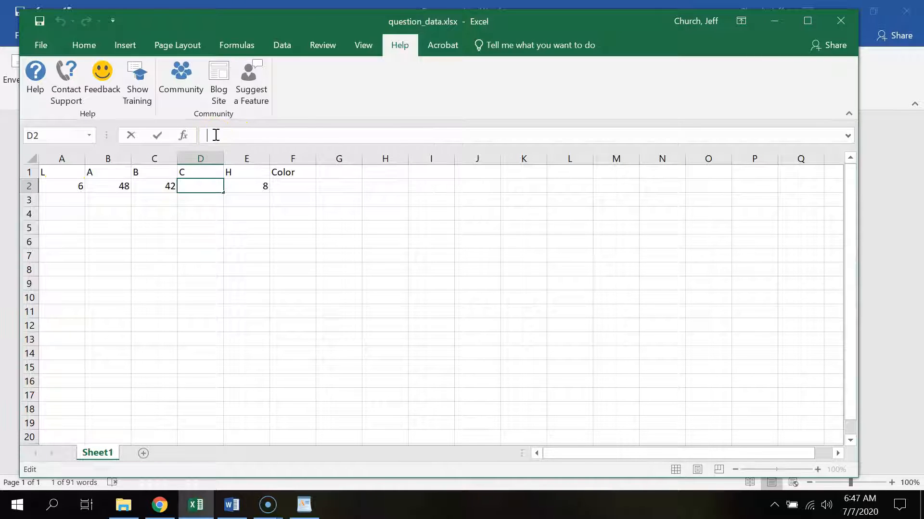
text(=)
click(216, 137)
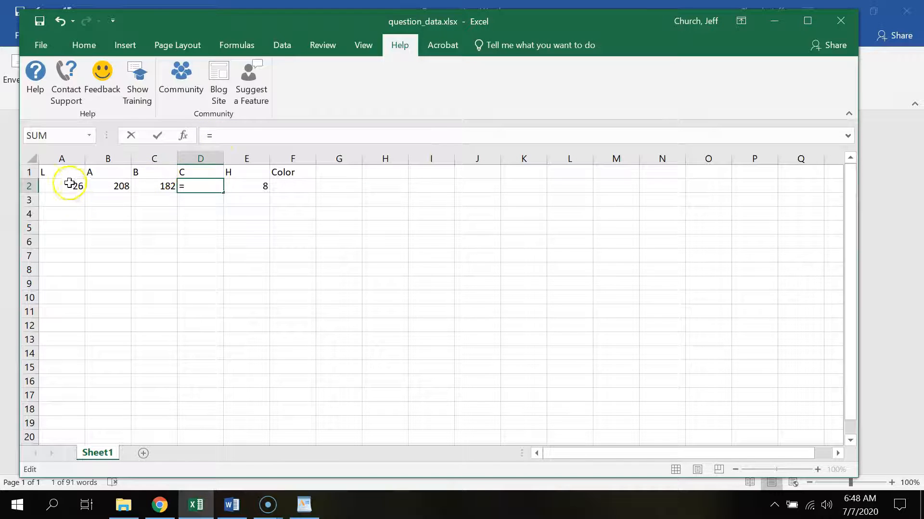
click(70, 186)
click(230, 138)
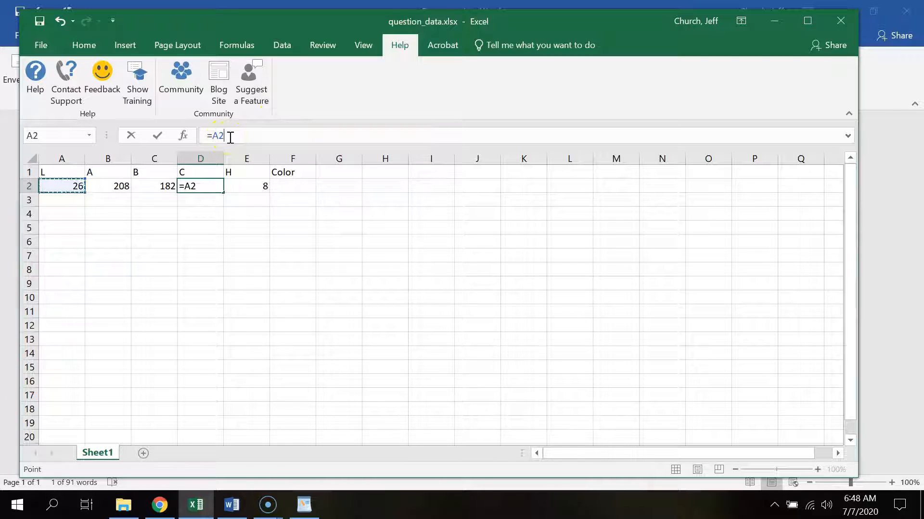
text(*)
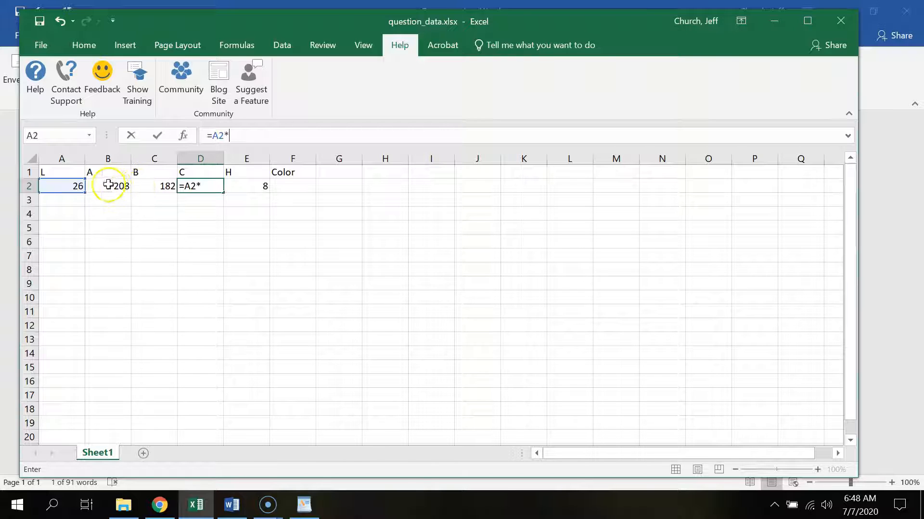
click(260, 187)
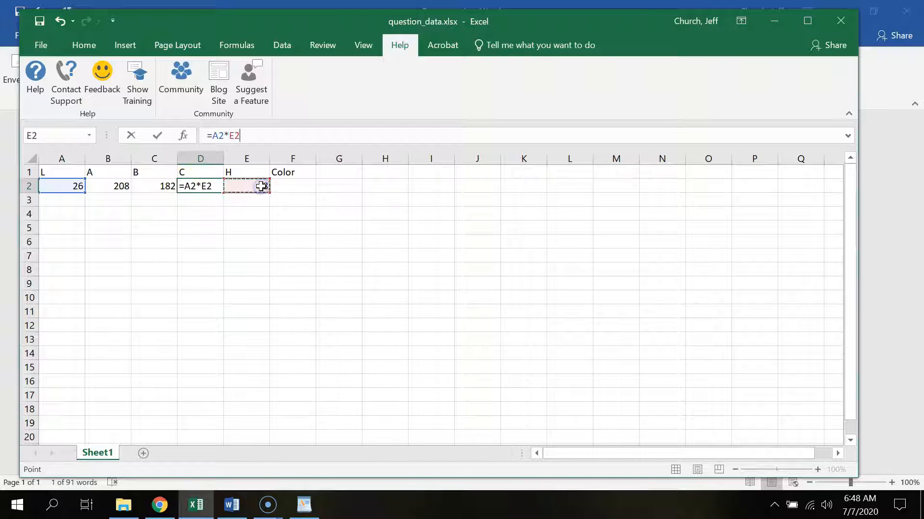
text(-)
click(255, 185)
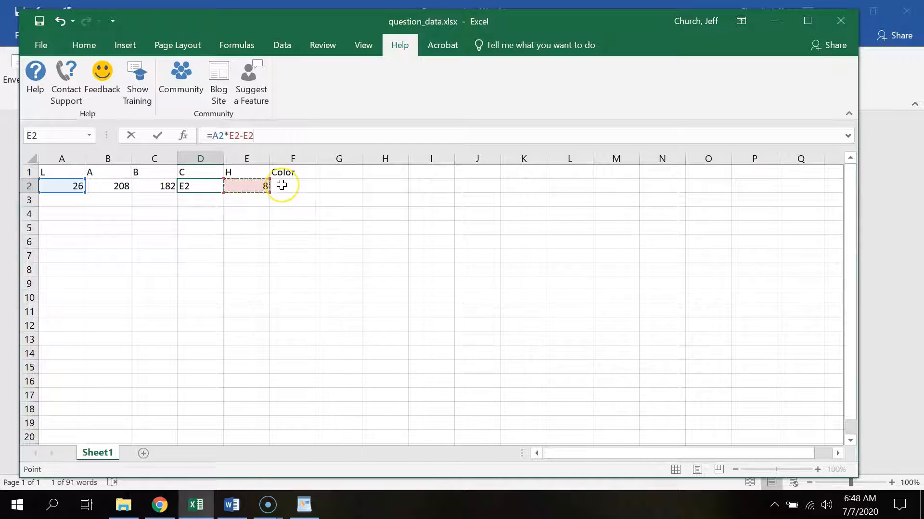
key(Return)
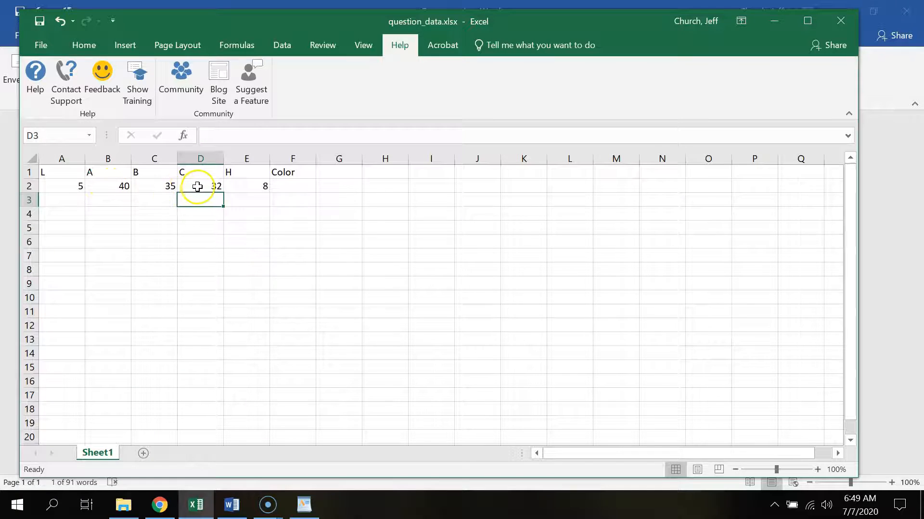
Step: Fill the L, A, B and C formulas from row 2 down to row 10 and copy the H value 8 down to E10
drag(72, 186, 242, 185)
key(F9)
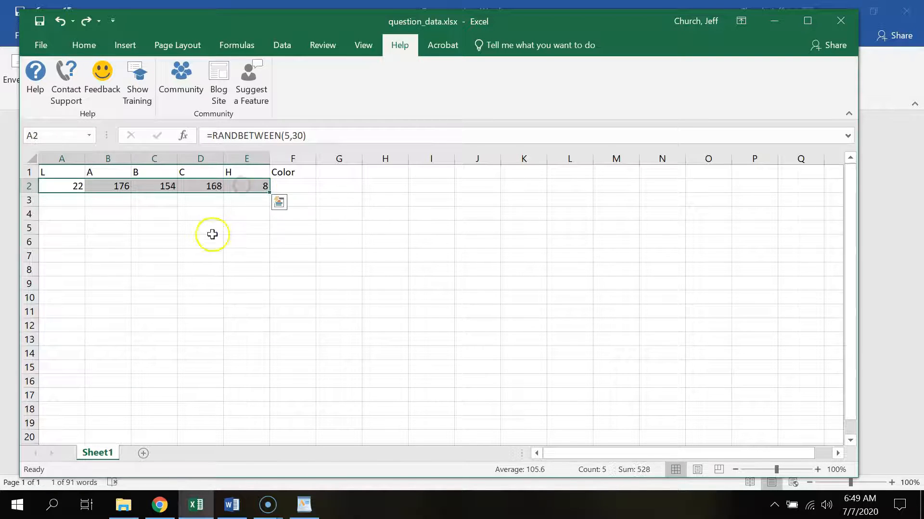
click(212, 234)
drag(55, 186, 206, 303)
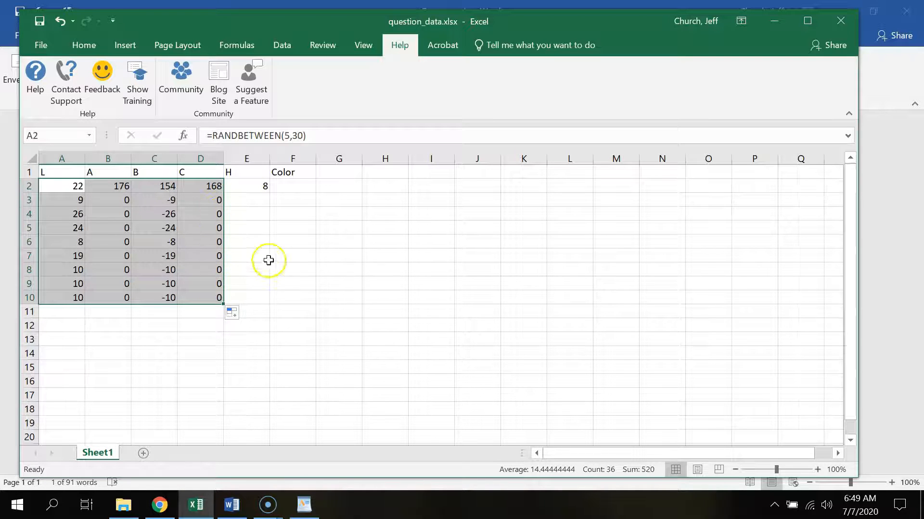
click(243, 189)
drag(269, 192, 262, 308)
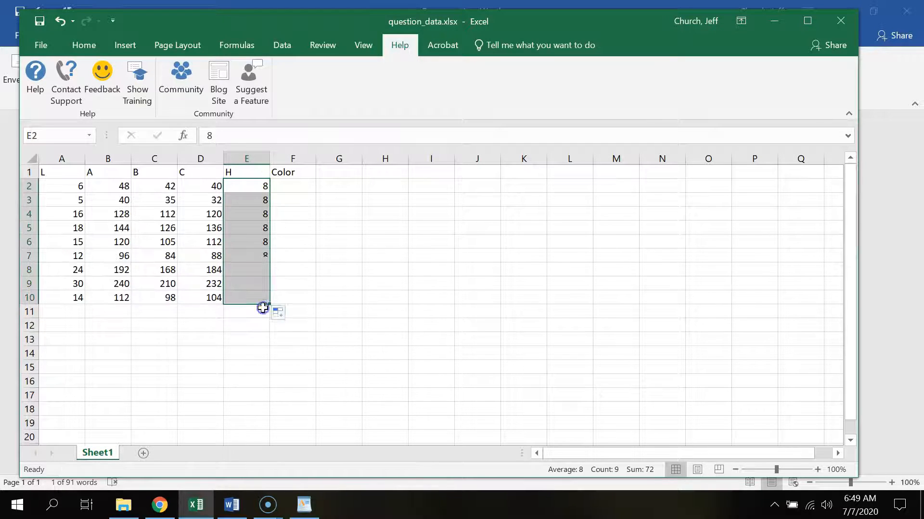
click(292, 314)
click(189, 312)
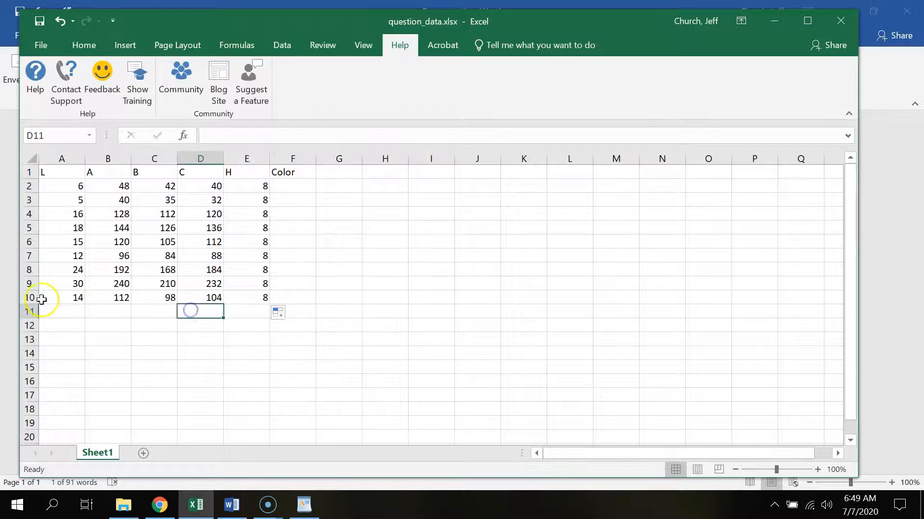
Step: Extend the L, A, B and C formulas to row 11 and enter 10 under H in E11
drag(57, 299, 238, 314)
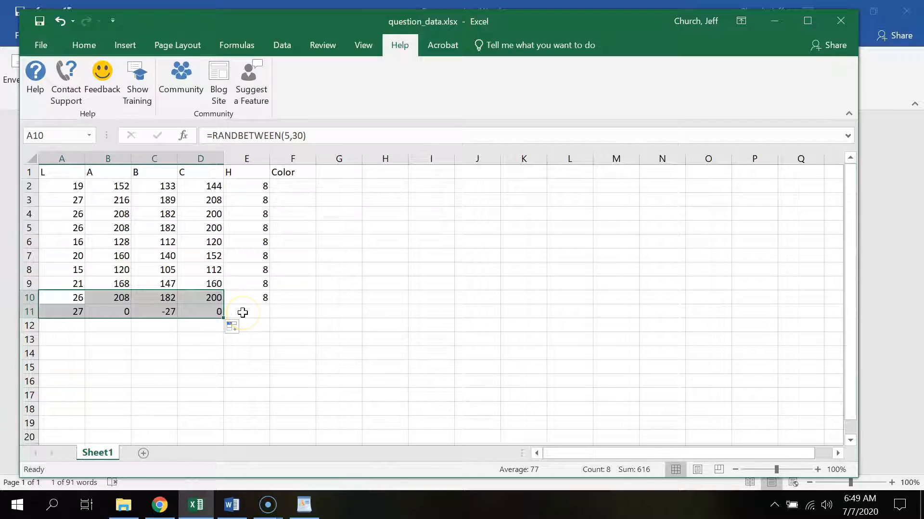
click(242, 312)
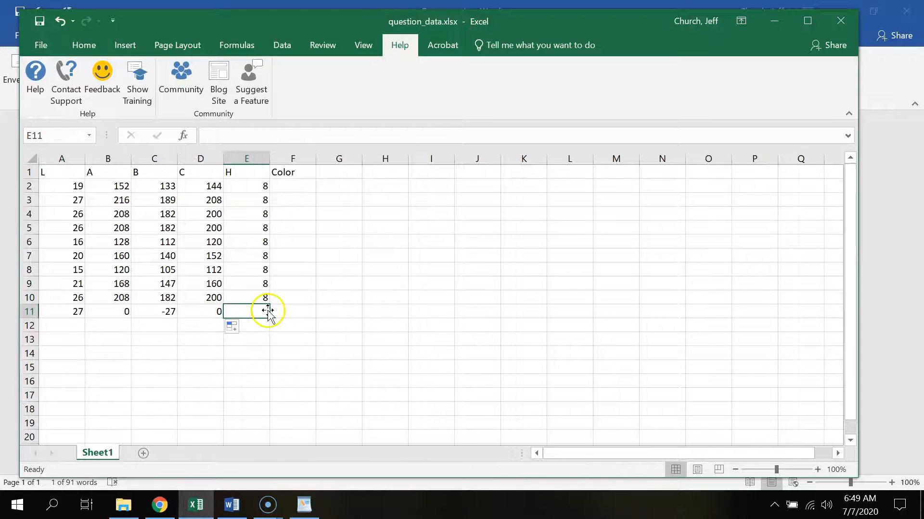
text(10)
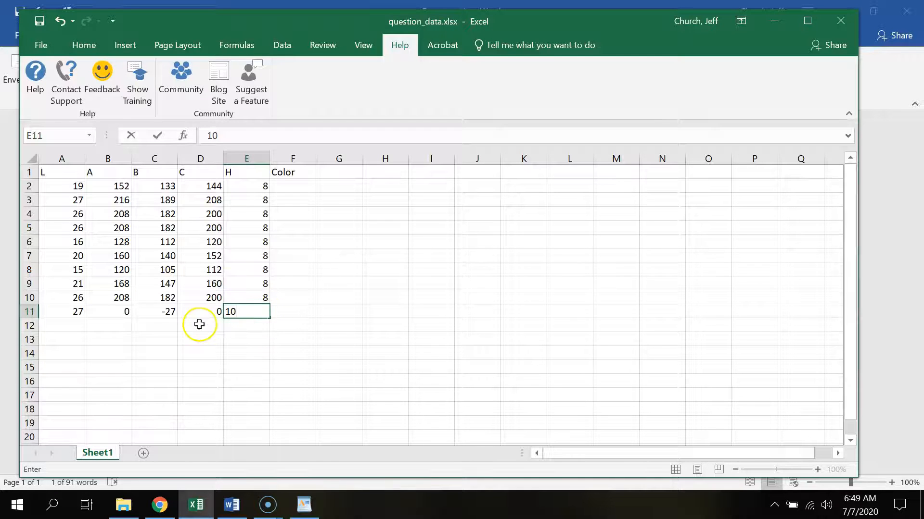
click(172, 310)
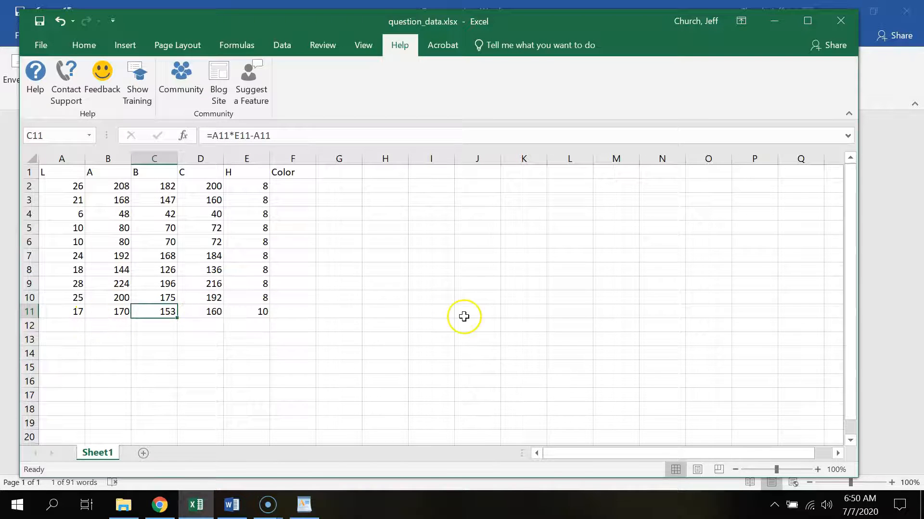
Step: Fill the formulas in A11:D11 down to row 20 and copy the H value 10 down to E20
click(853, 444)
click(853, 443)
drag(70, 255, 211, 386)
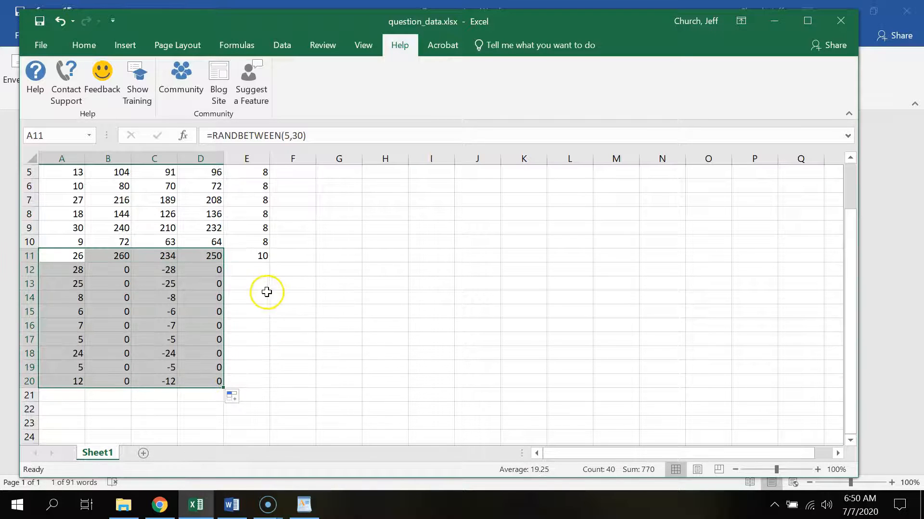
click(264, 270)
click(260, 255)
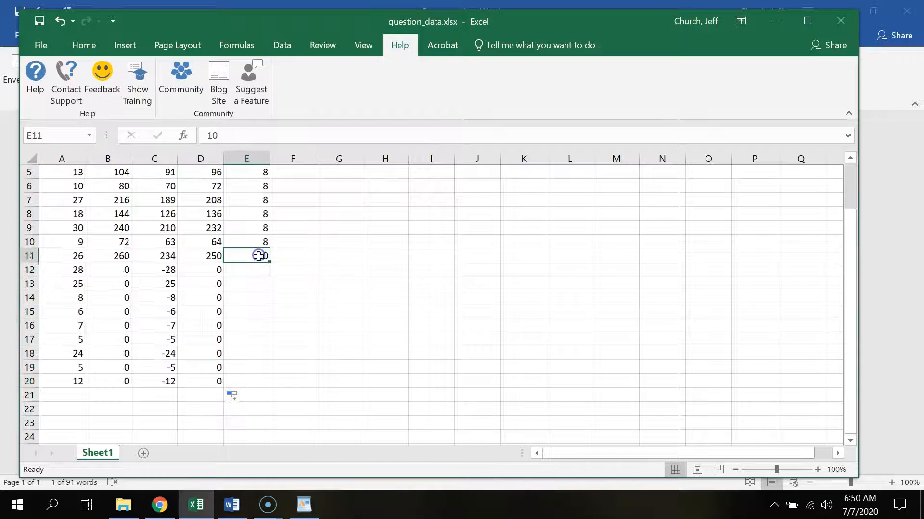
drag(268, 262, 250, 385)
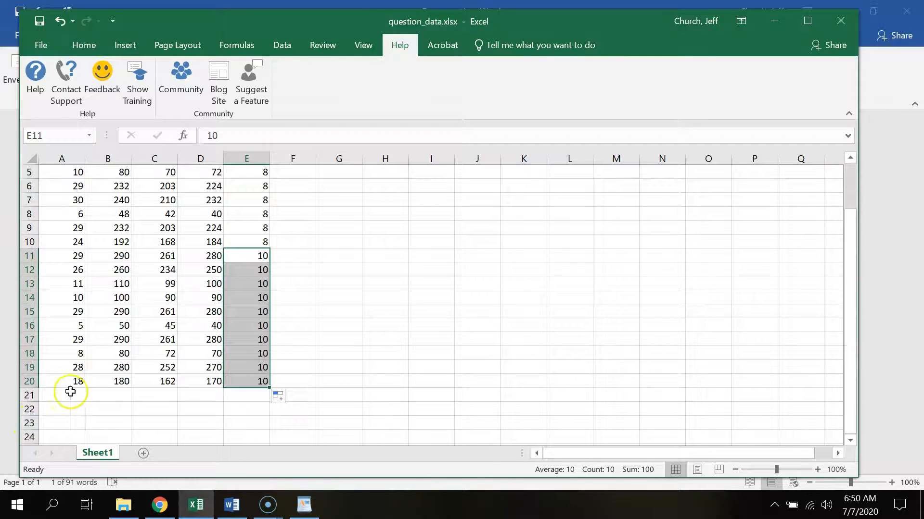
Step: Fill the L, A, B and C formulas in A20:D20 down to row 30
drag(60, 382, 180, 382)
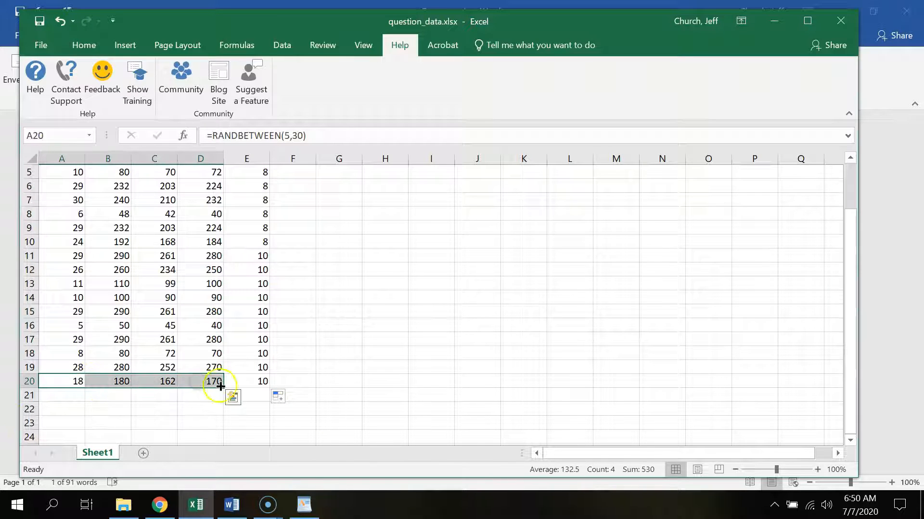
click(852, 439)
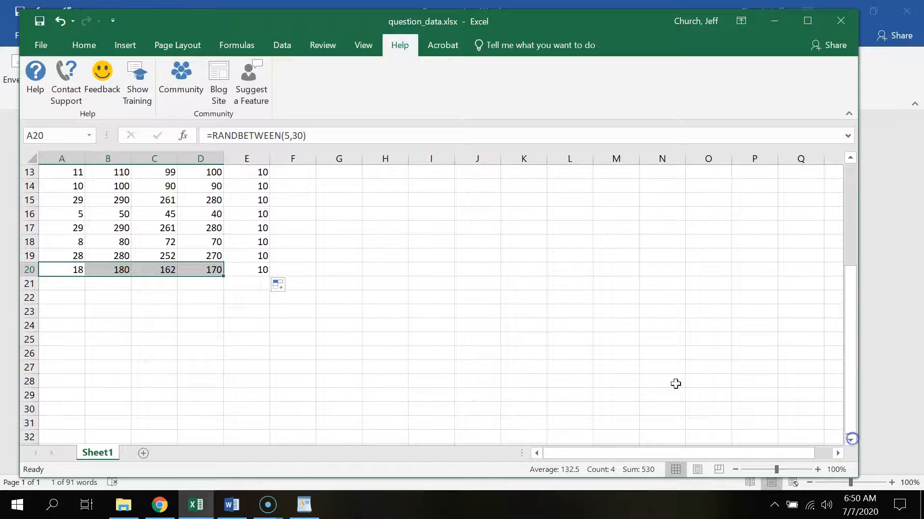
drag(223, 277, 212, 415)
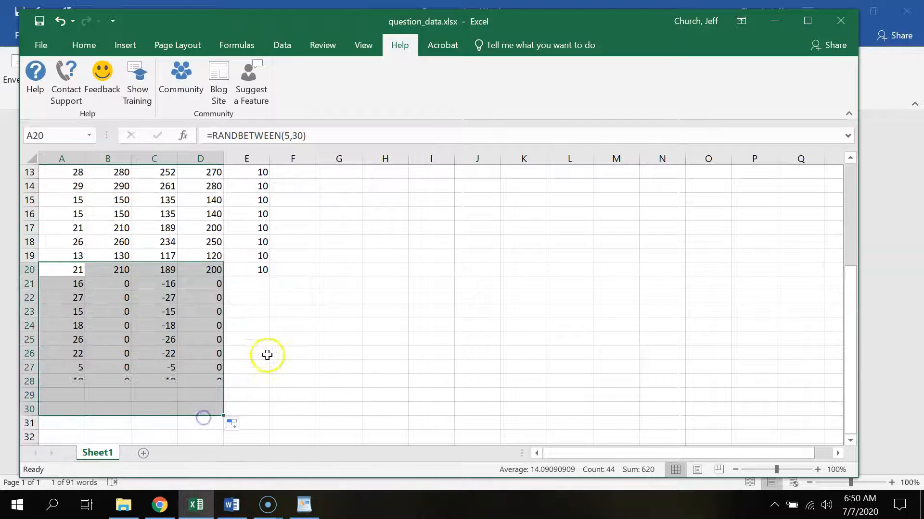
Step: Enter 12 under H in E21 and copy it down to E30
click(258, 286)
text(12)
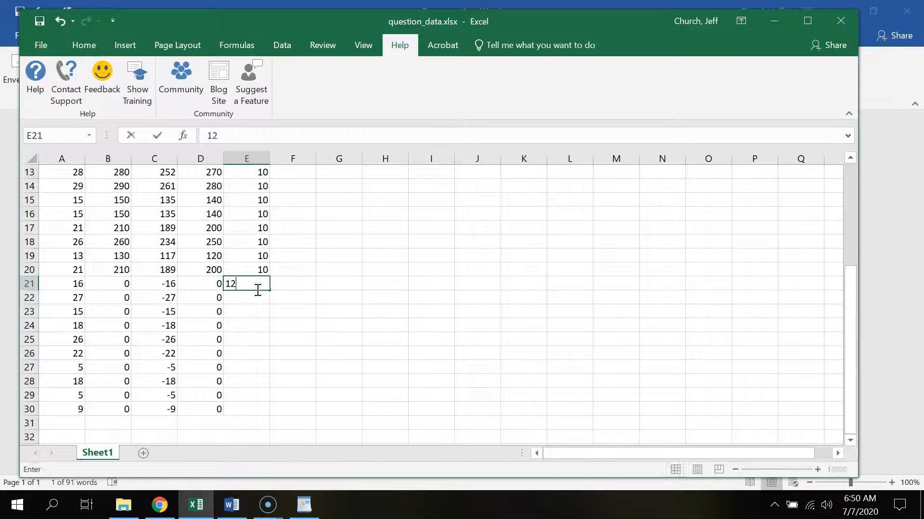
click(268, 290)
drag(270, 289, 264, 408)
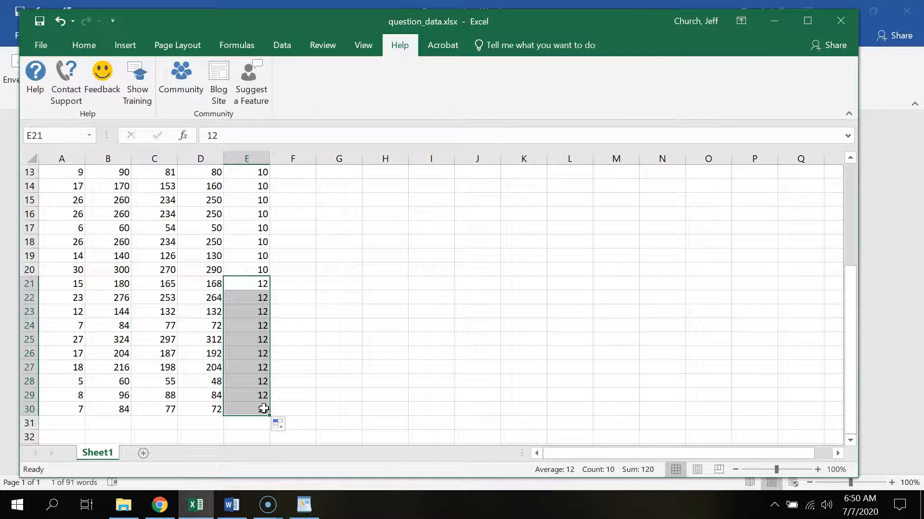
Step: Copy the data rows in A2:E30 and paste them directly below, starting at cell A31
drag(841, 359, 852, 235)
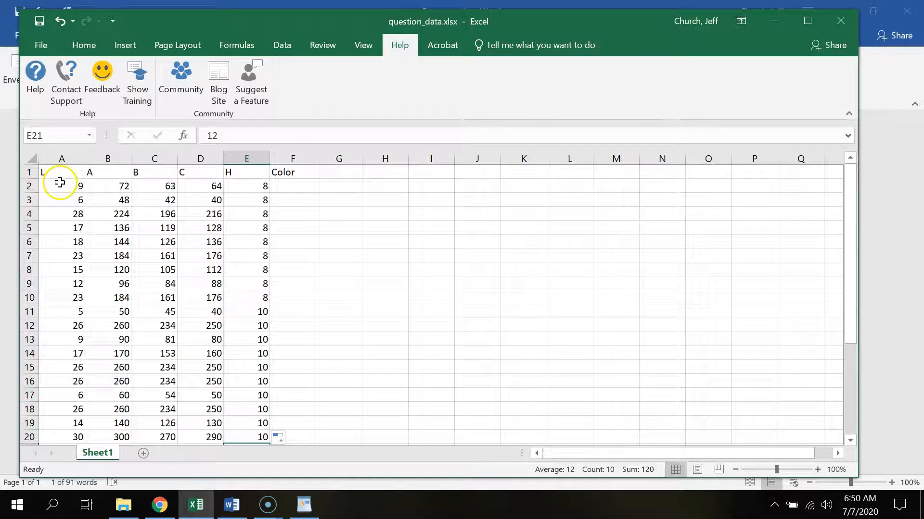
drag(59, 182, 258, 307)
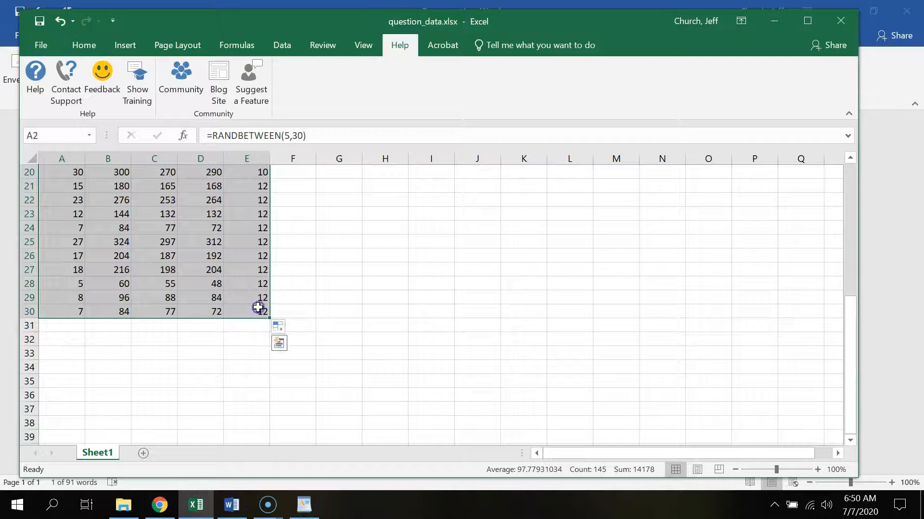
key(ctrl+c)
click(63, 326)
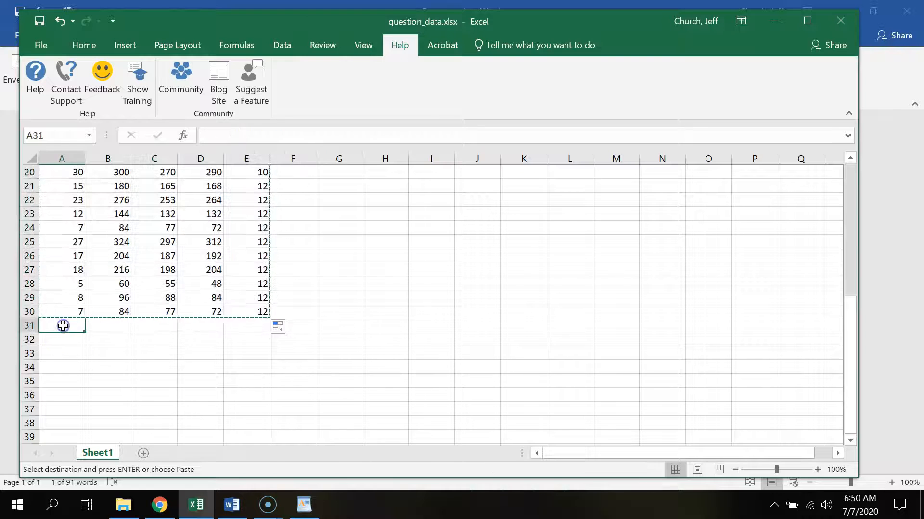
key(ctrl+v)
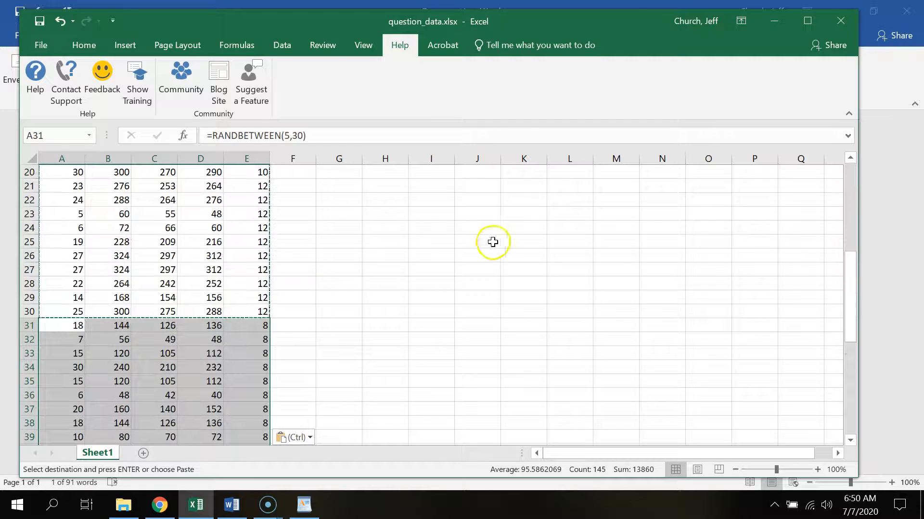
Step: Enter blue under Color in F2 and copy it down to F30
drag(847, 318, 841, 209)
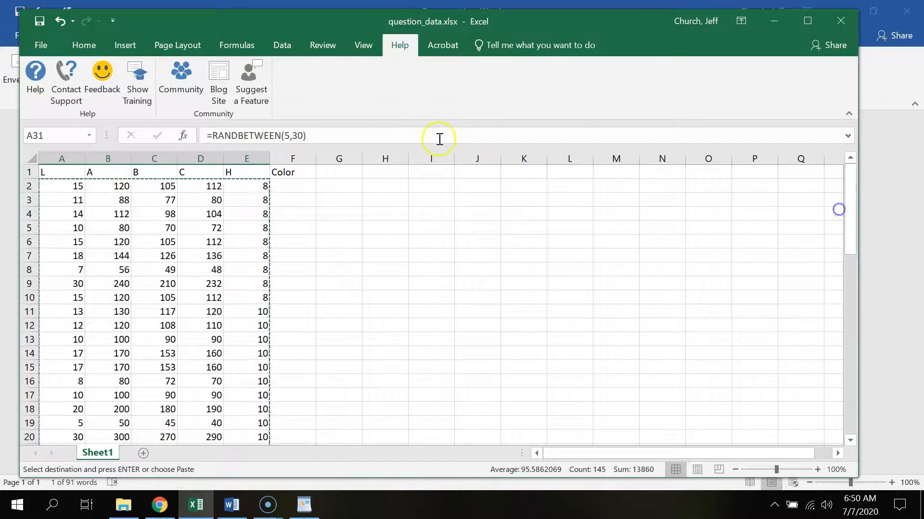
click(294, 187)
text(blue)
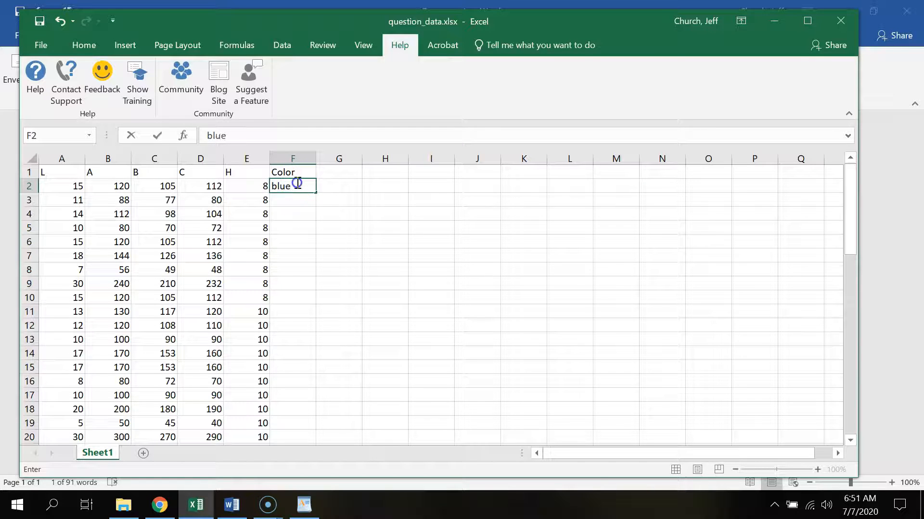
drag(319, 193, 299, 333)
Step: Enter red in F31 and copy it down through the last data row, F59
click(295, 340)
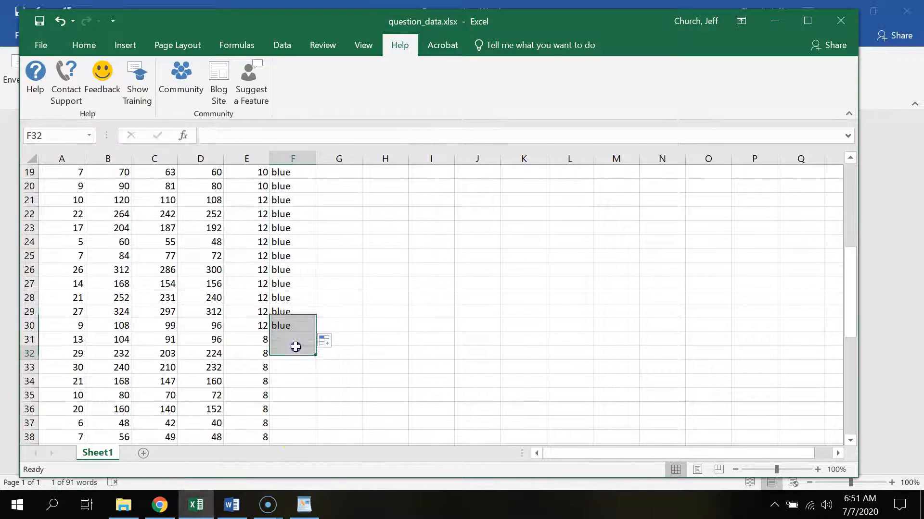
text(R)
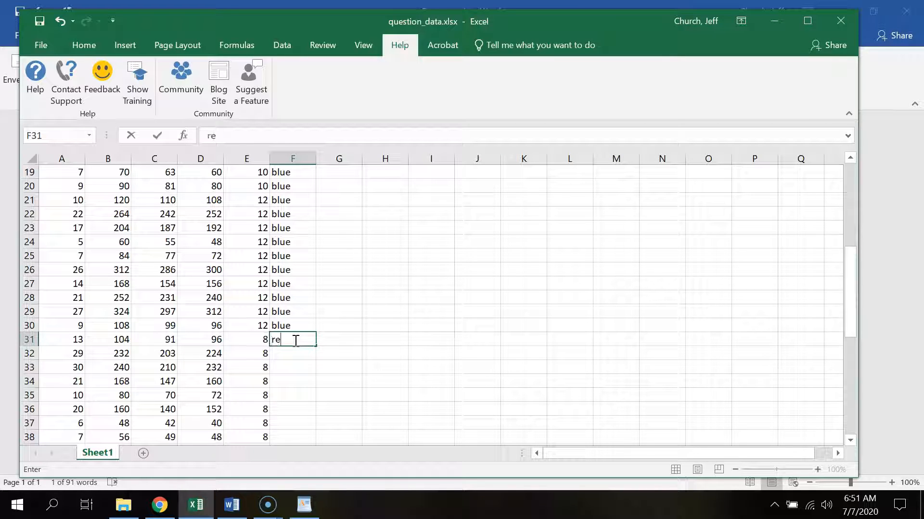
drag(316, 346, 309, 424)
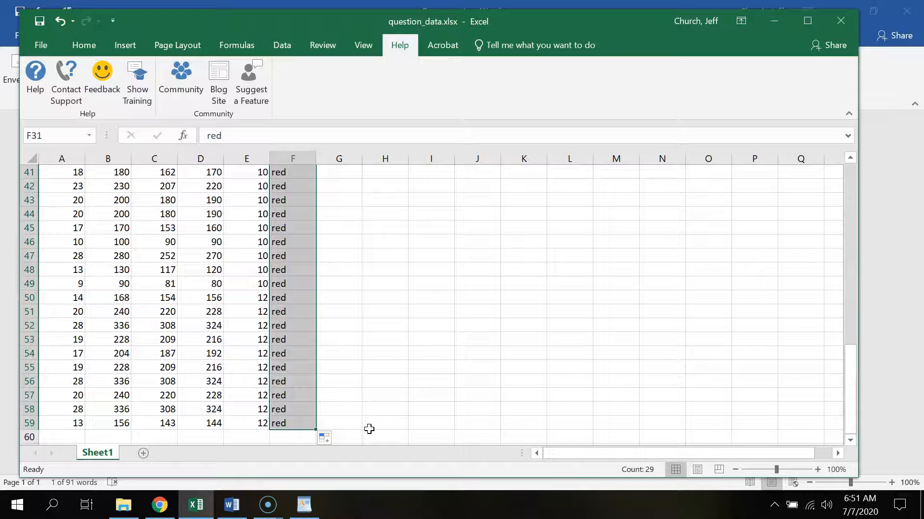
Step: Save the question_data.xlsx workbook and close it
click(37, 45)
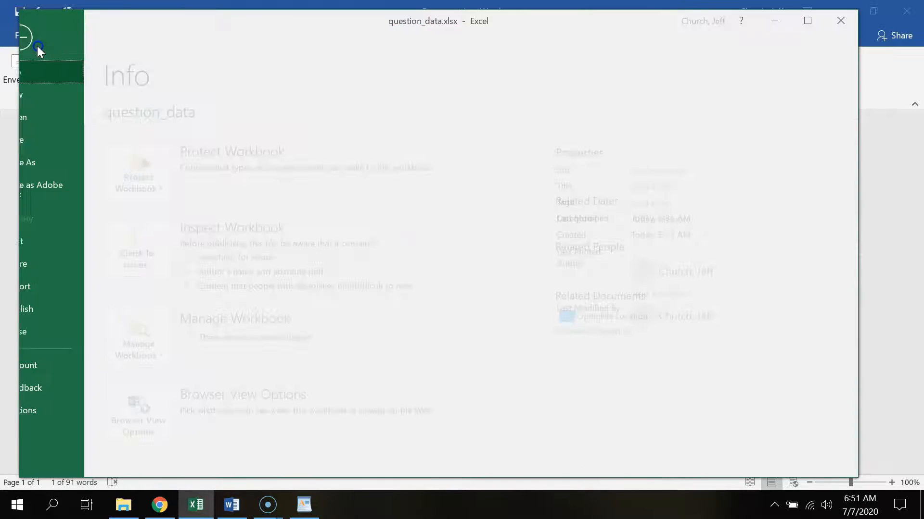
click(54, 138)
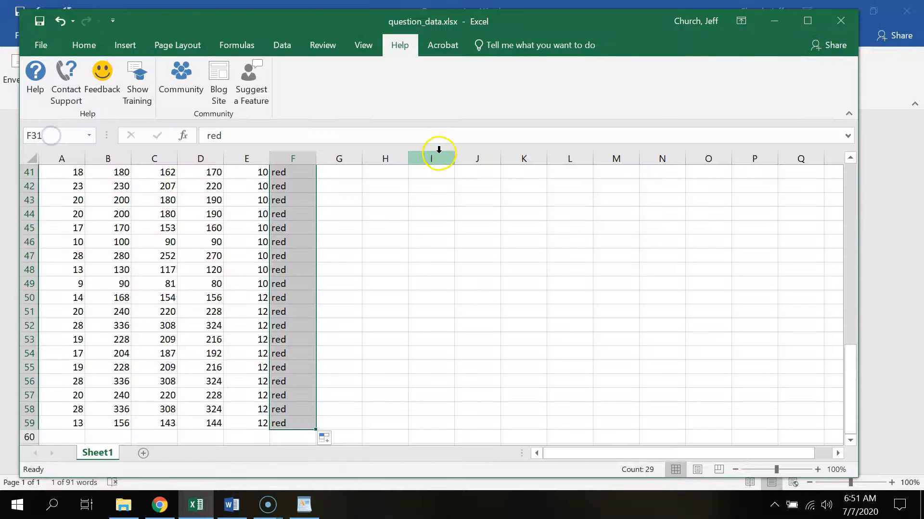
click(841, 21)
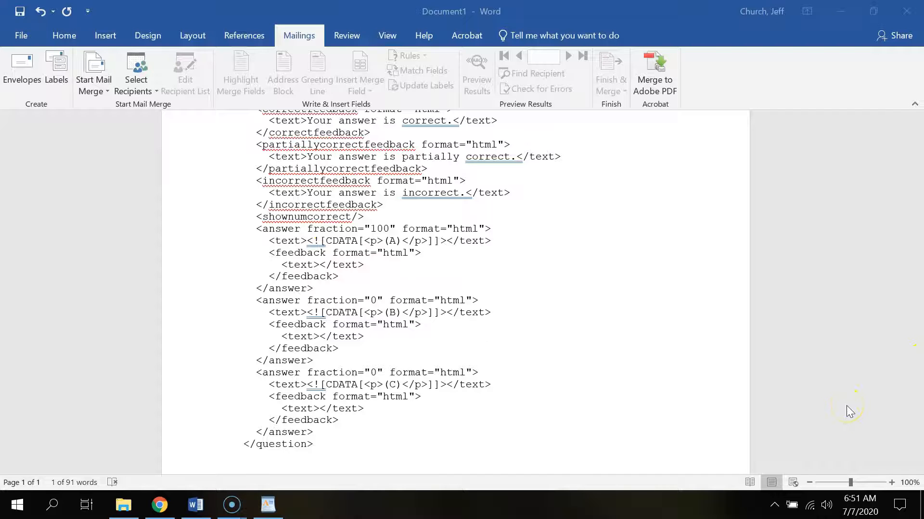
click(323, 449)
drag(318, 443, 229, 181)
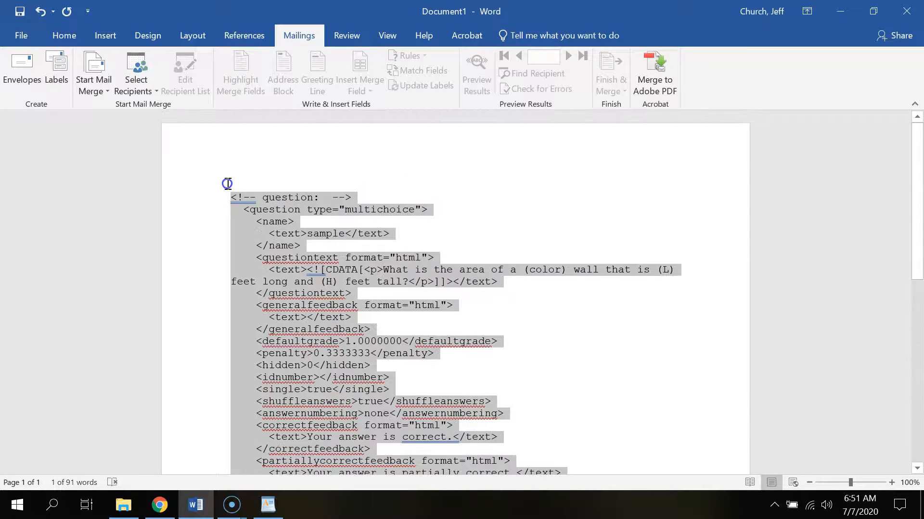
click(240, 173)
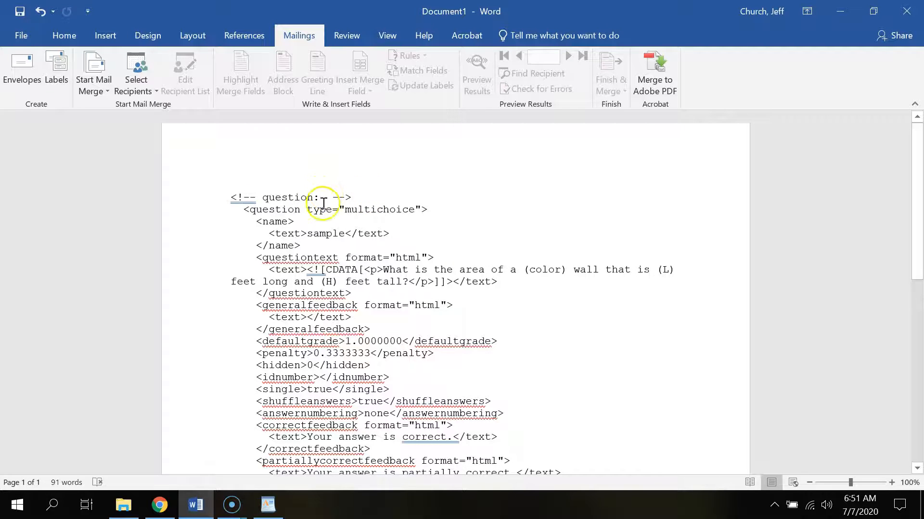
click(425, 196)
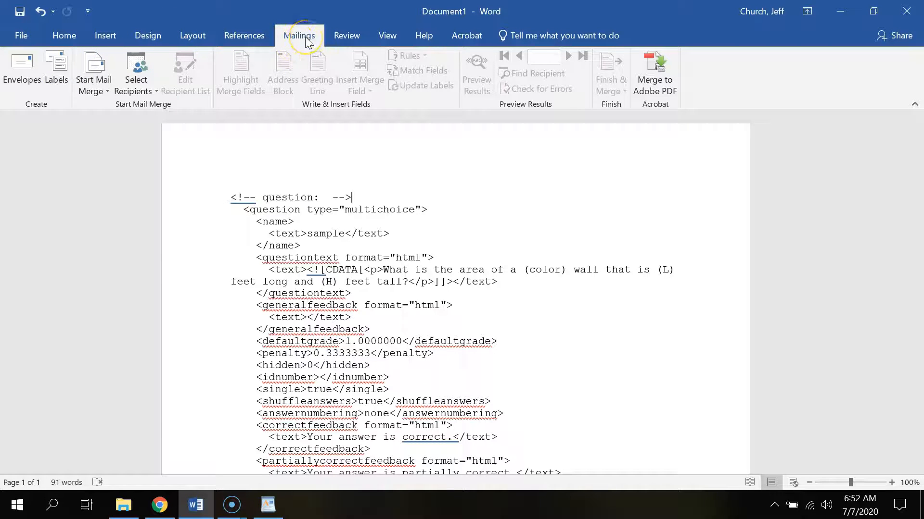
Step: Start the step-by-step mail merge wizard in Word with the Letters document type, using the current document
click(96, 68)
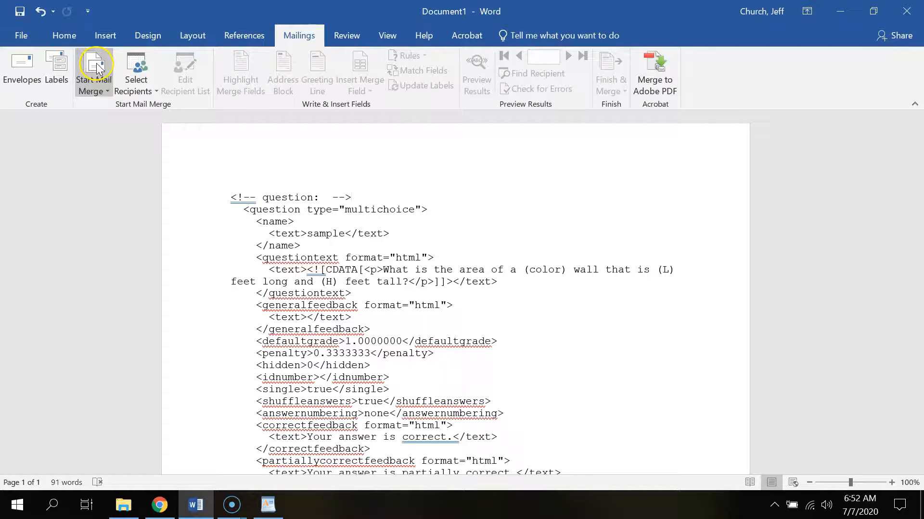
click(125, 217)
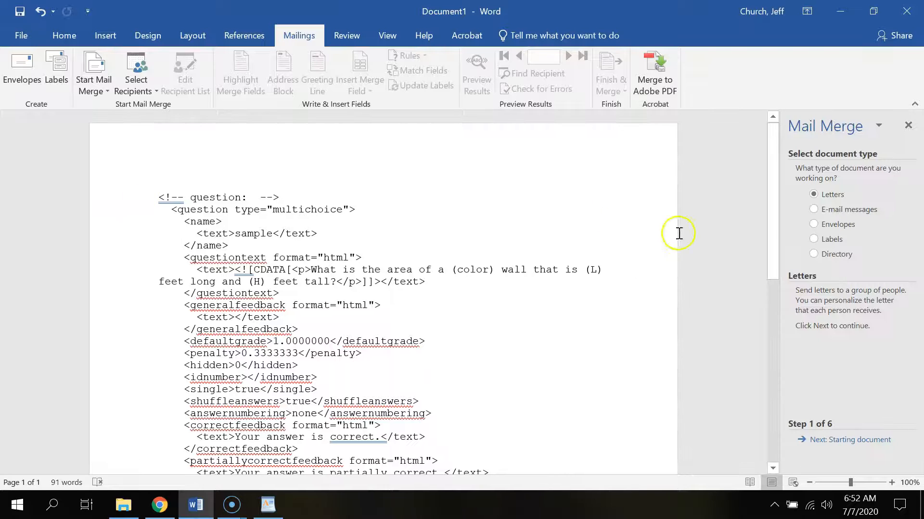
click(845, 439)
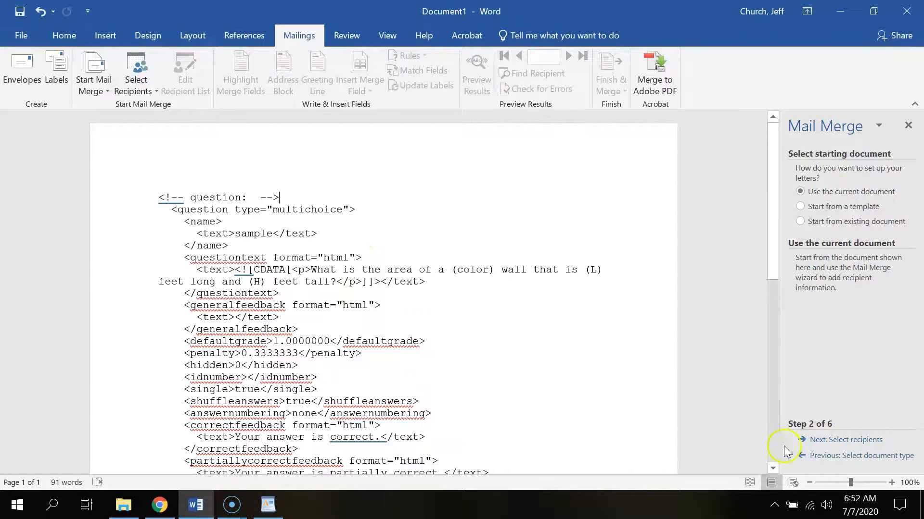
click(844, 441)
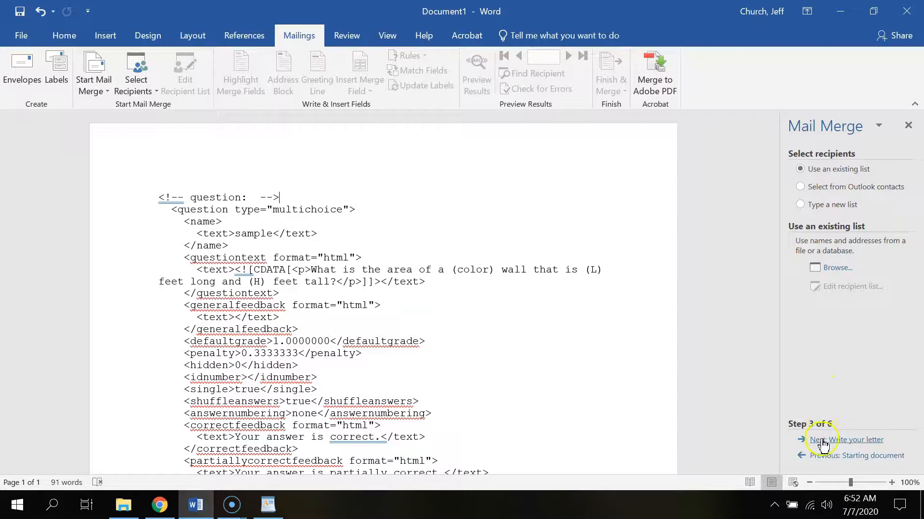
Step: Use Sheet1$ of question_data.xlsx on the Desktop as the existing recipient list, with all records included
click(835, 268)
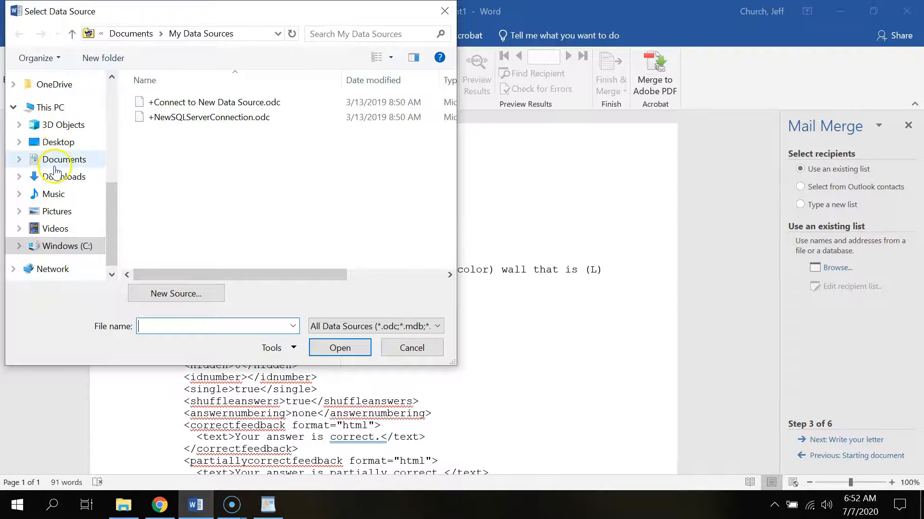
click(55, 143)
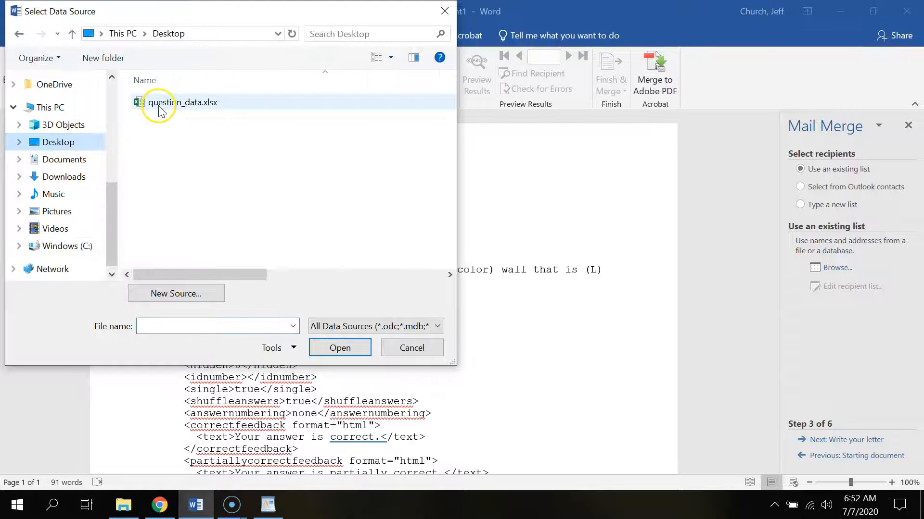
click(159, 103)
click(338, 348)
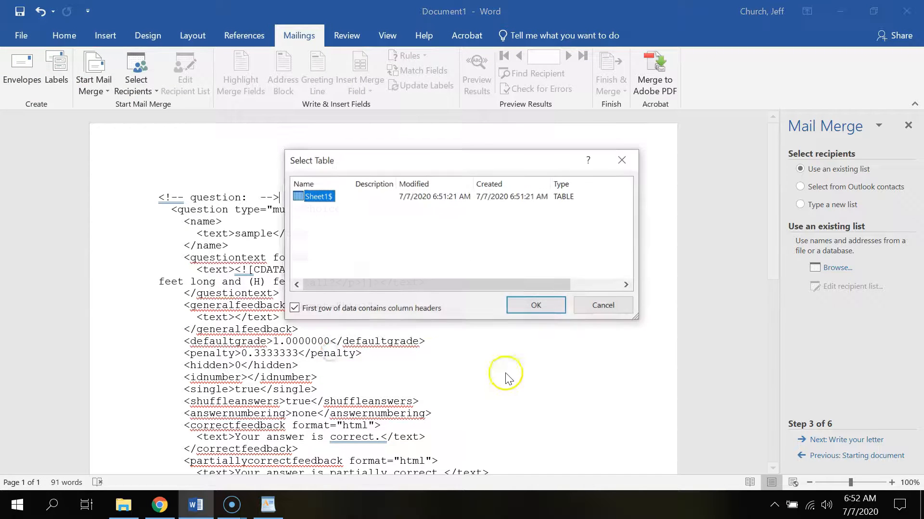
click(531, 308)
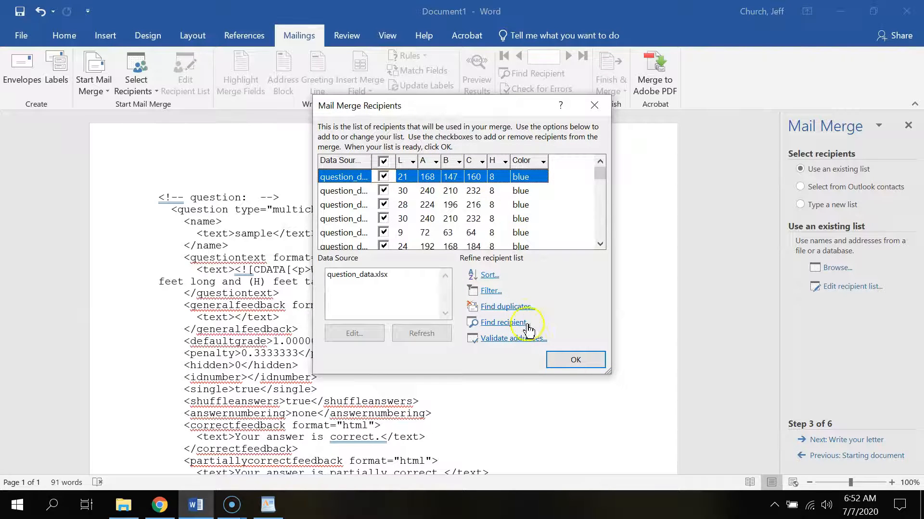
click(573, 361)
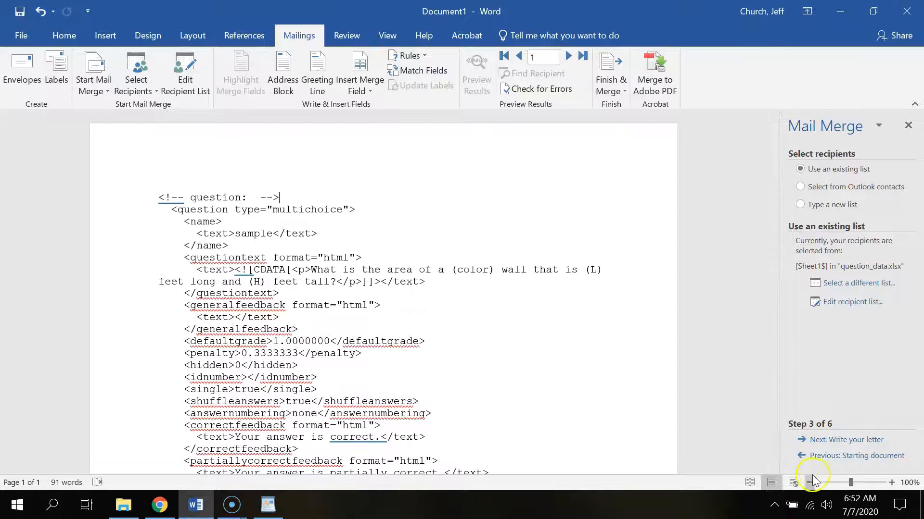
Step: Advance the merge wizard to writing the letter and replace the (color) placeholder in the question text with the Color merge field
click(824, 446)
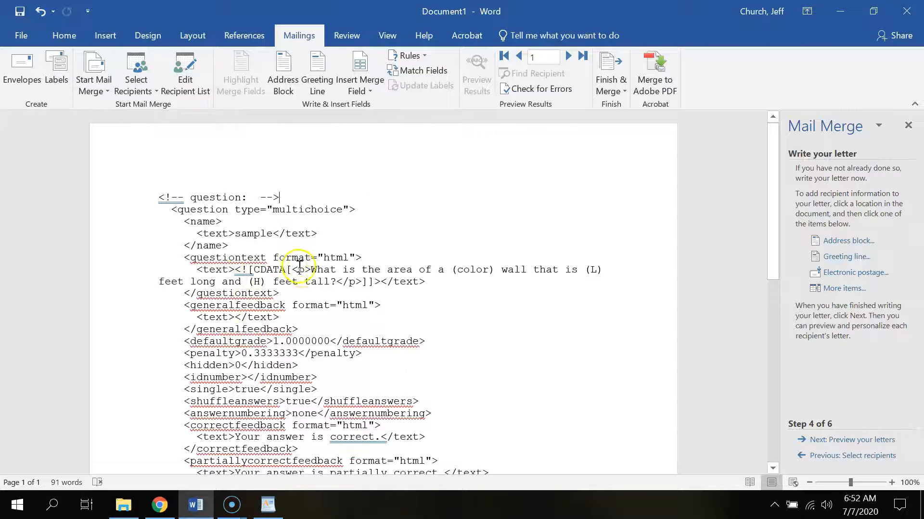
double_click(457, 271)
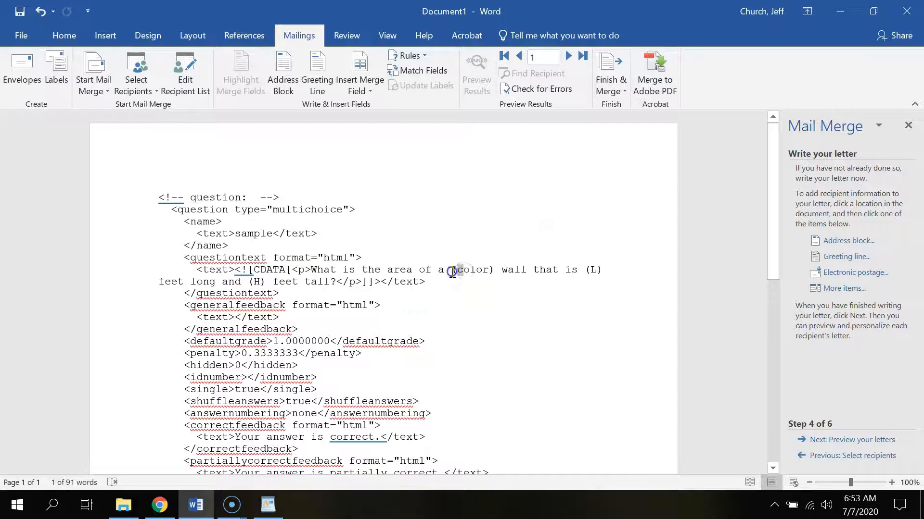
drag(457, 270, 493, 271)
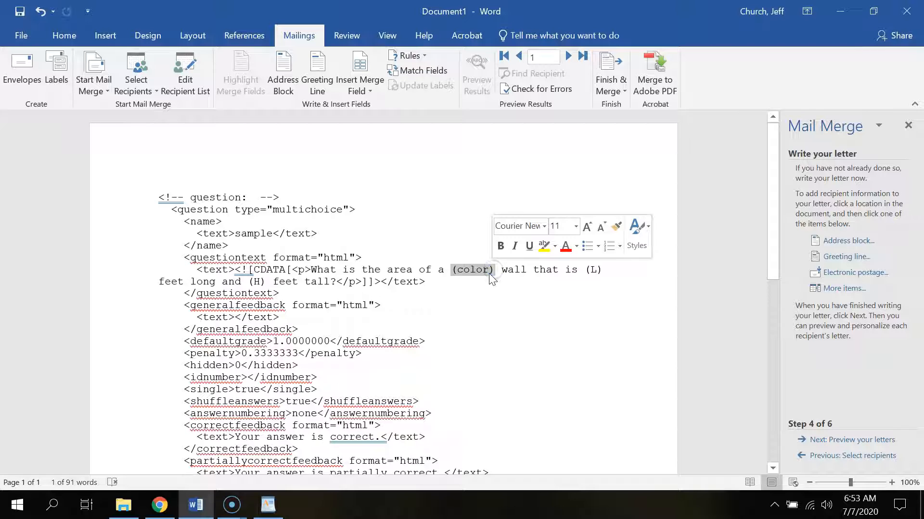
key(Delete)
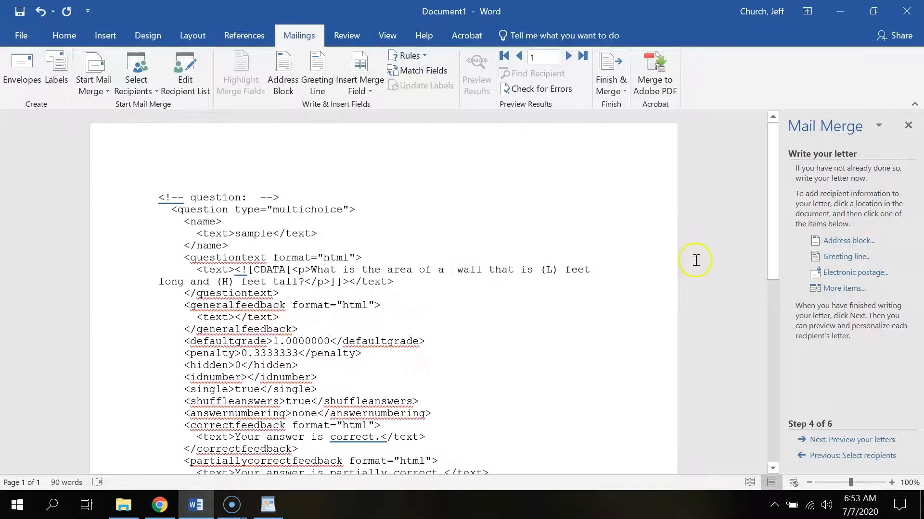
click(838, 290)
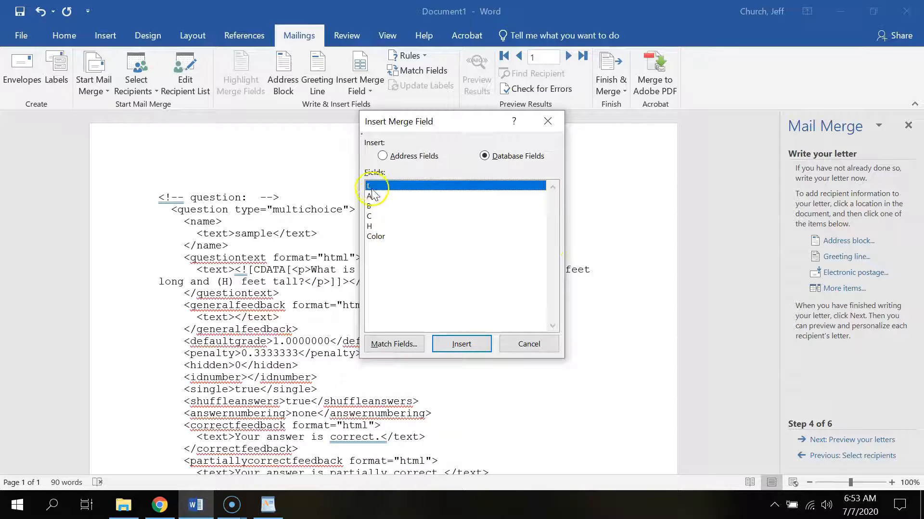
click(373, 238)
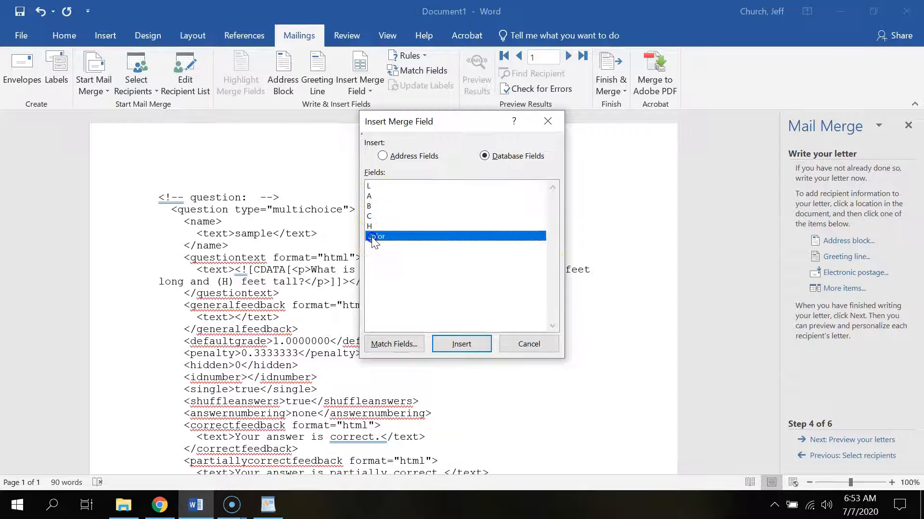
click(461, 345)
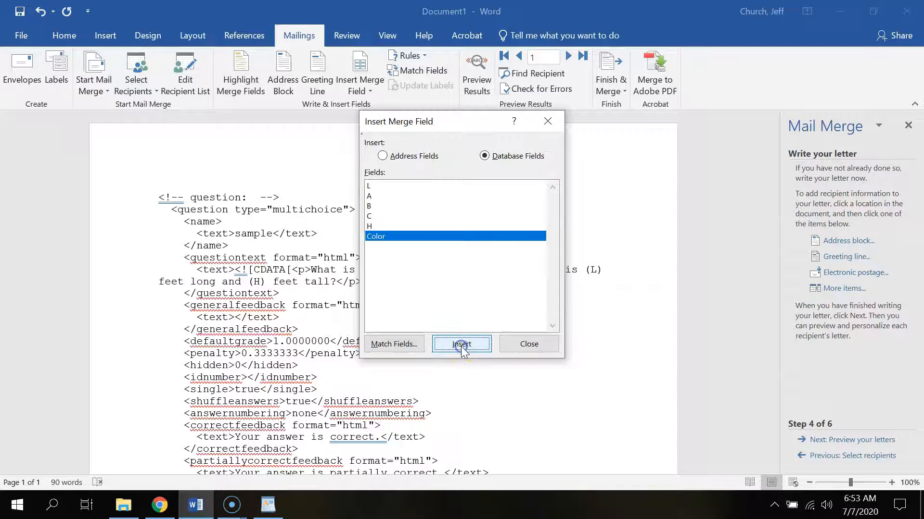
click(527, 346)
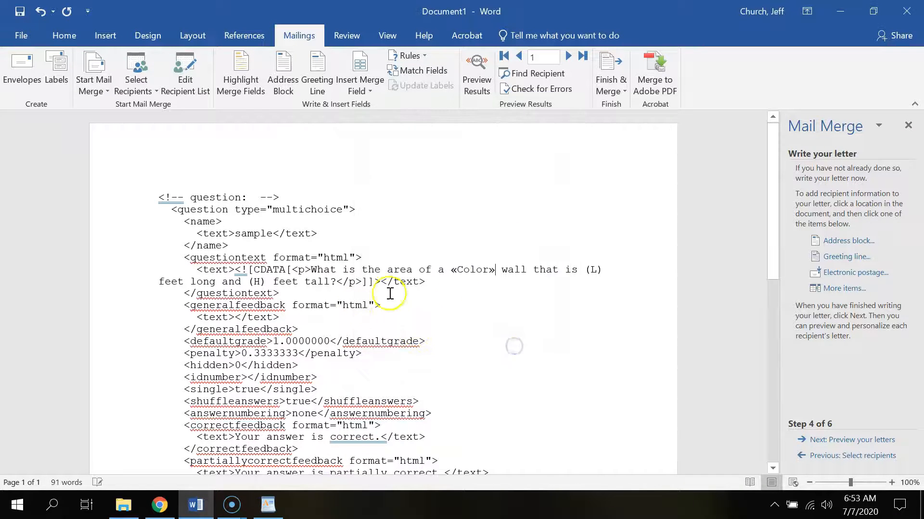
Step: Replace the (L) placeholder in the question text with the L merge field
click(588, 271)
drag(600, 271, 601, 272)
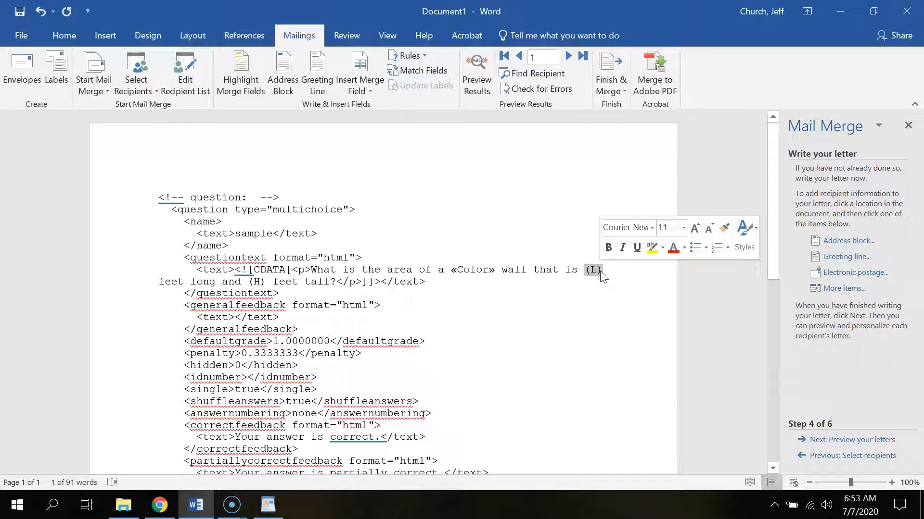
key(Delete)
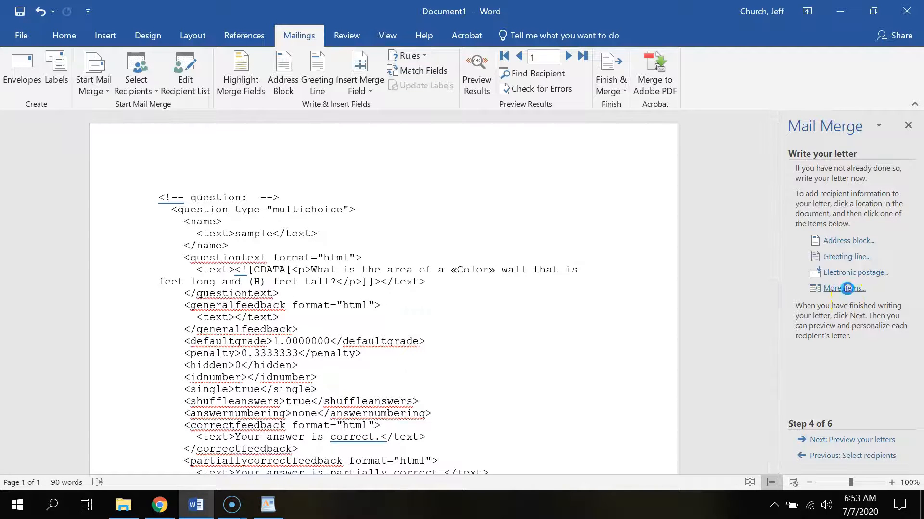
click(847, 288)
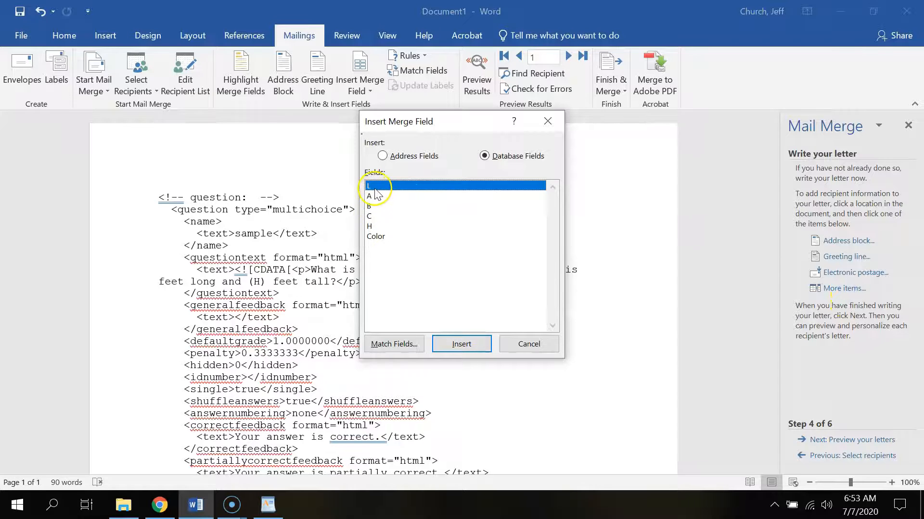
click(475, 346)
click(521, 347)
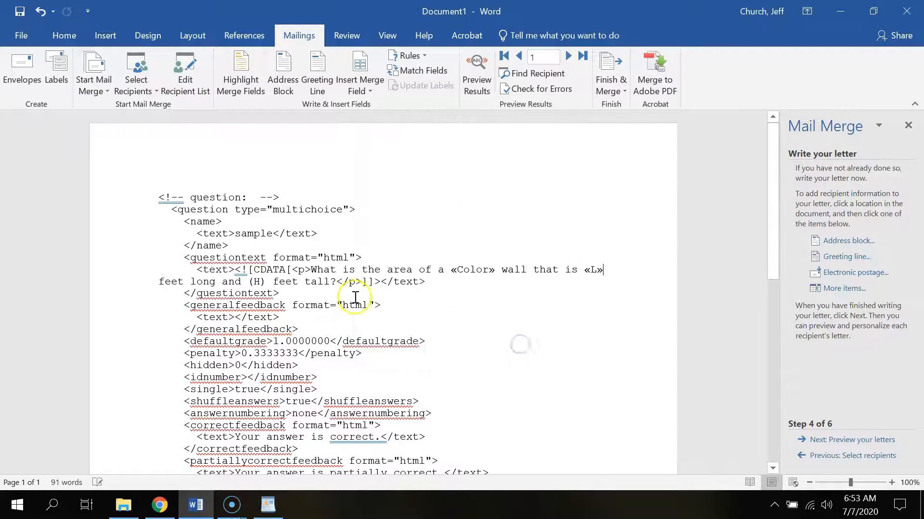
Step: Replace the (H) placeholder in the question text with the H merge field
click(248, 282)
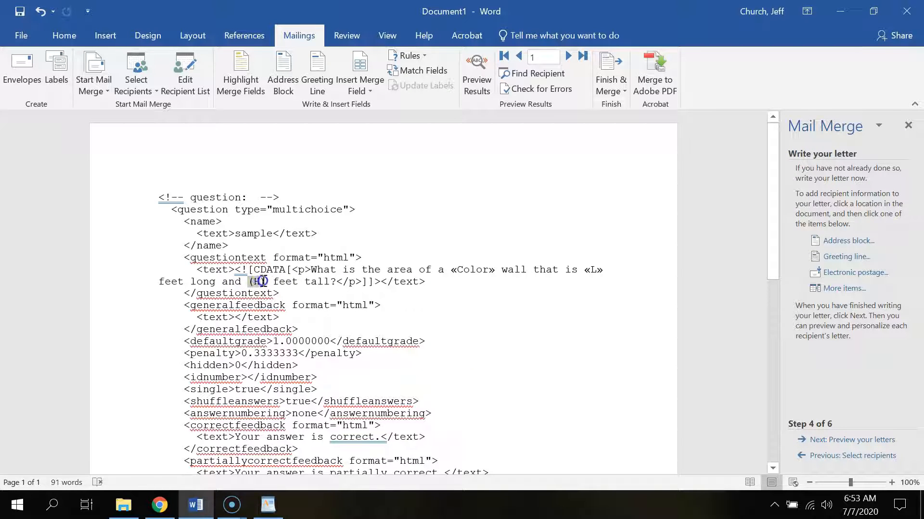
double_click(263, 281)
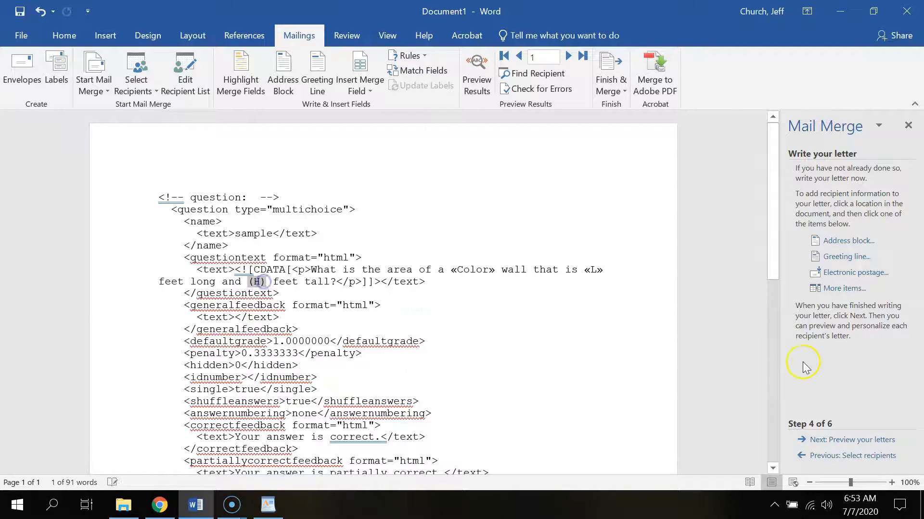
click(845, 289)
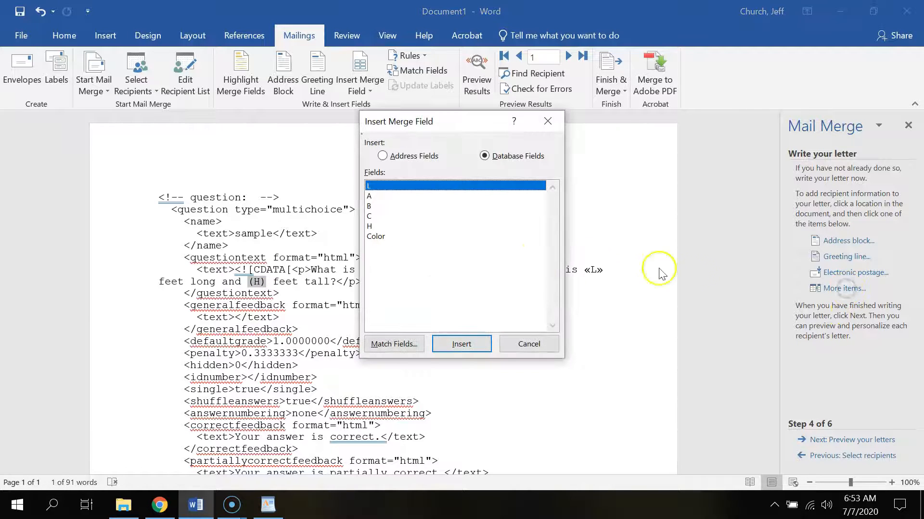
click(370, 227)
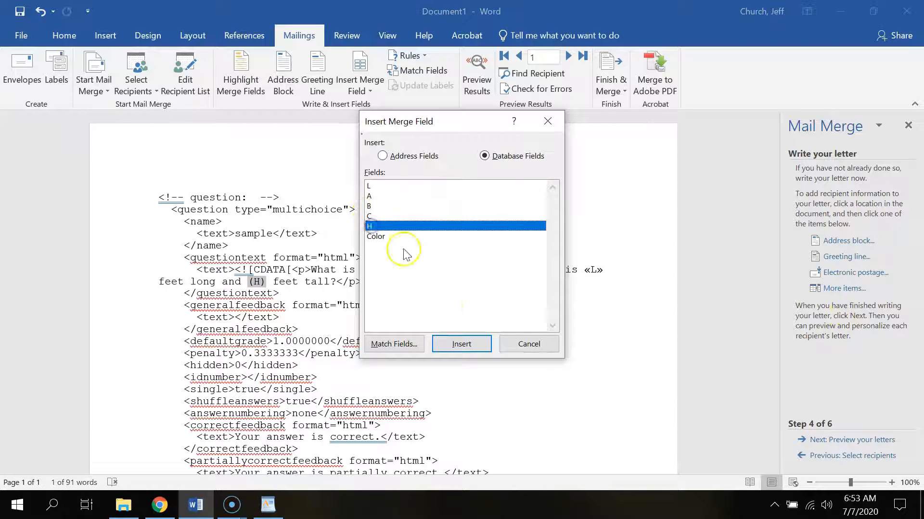
click(454, 344)
click(535, 345)
Step: Replace the (A) placeholder in the 100-fraction answer with the A merge field
drag(771, 215, 766, 351)
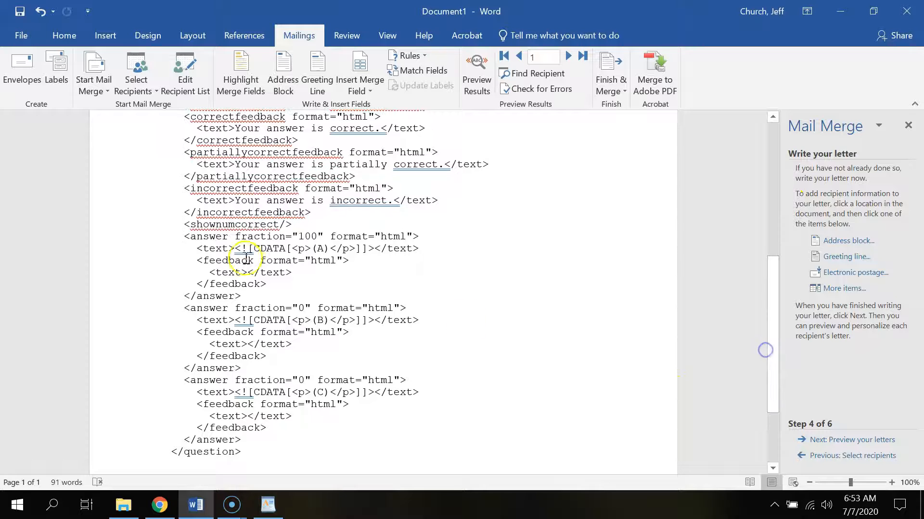
drag(325, 248, 324, 249)
click(328, 249)
drag(326, 249, 325, 248)
click(326, 249)
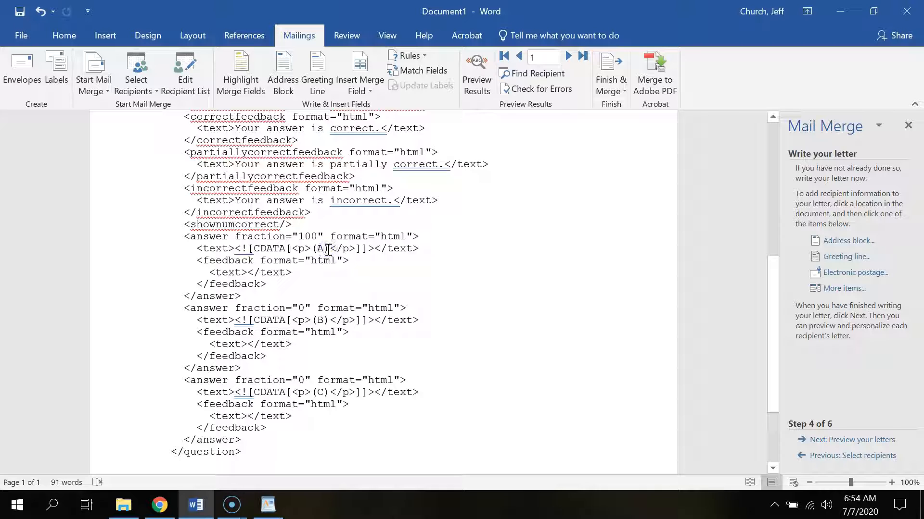
key(Delete)
key(BackSpace)
key(BackSpace)
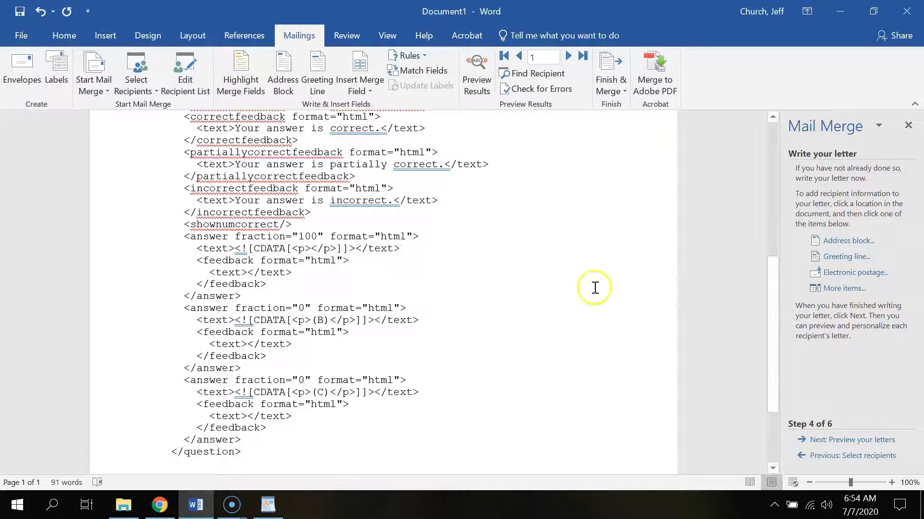
click(843, 288)
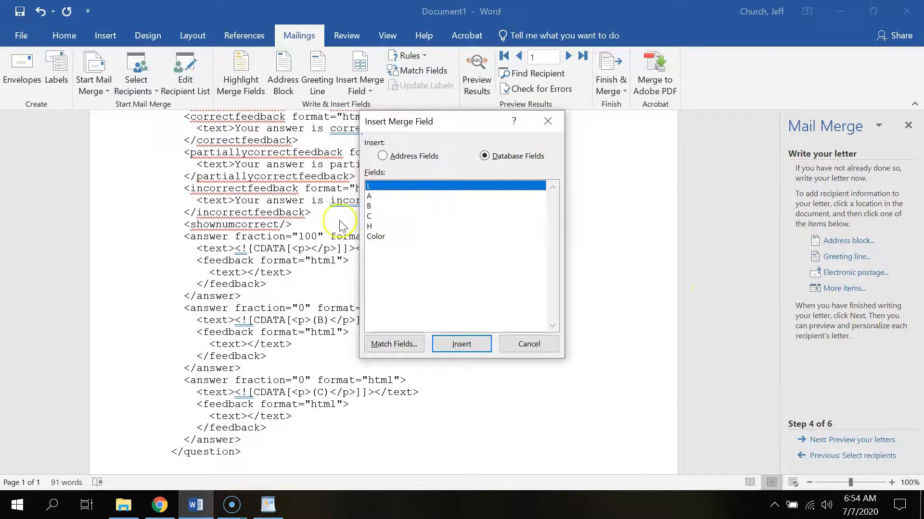
click(370, 196)
click(457, 344)
click(505, 345)
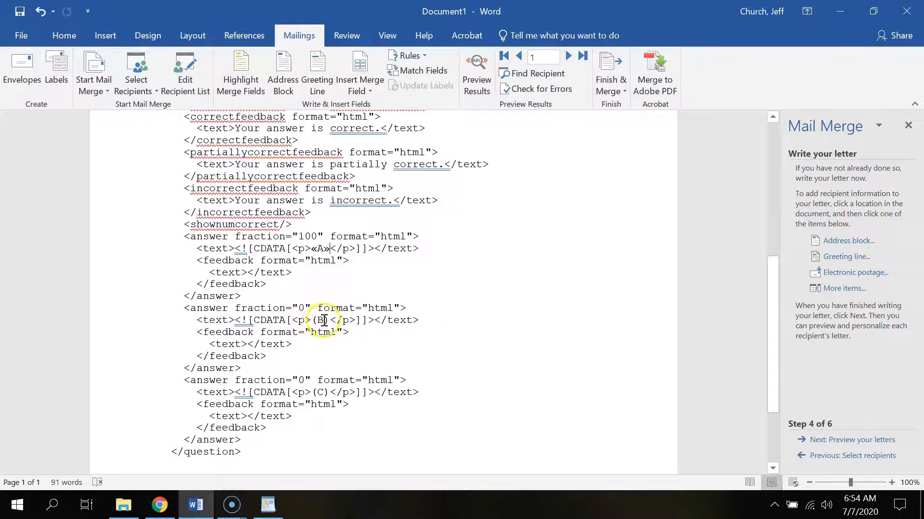
Step: Replace the (B) placeholder in the second answer with the B merge field
key(BackSpace)
key(BackSpace)
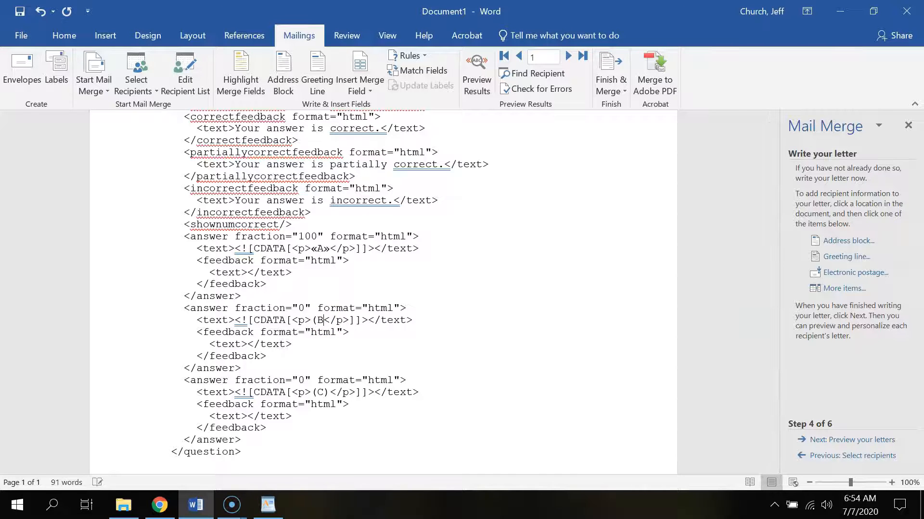
key(BackSpace)
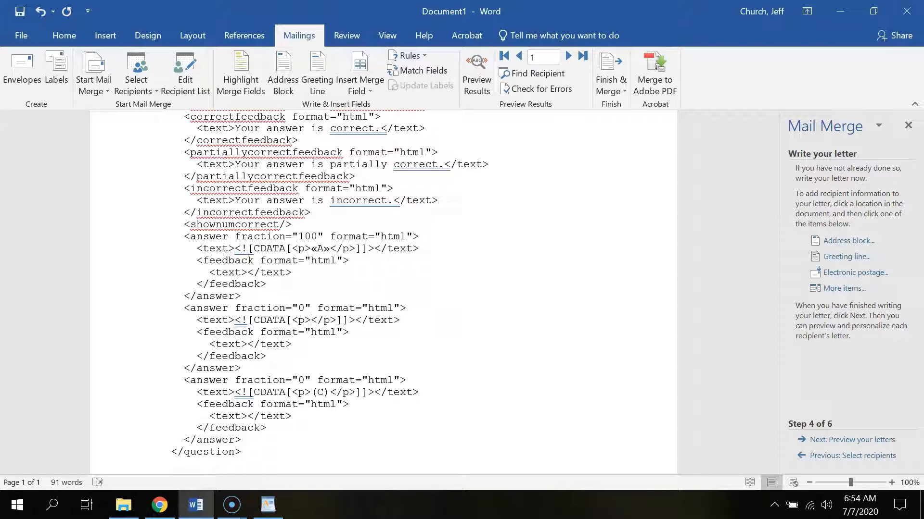
click(828, 289)
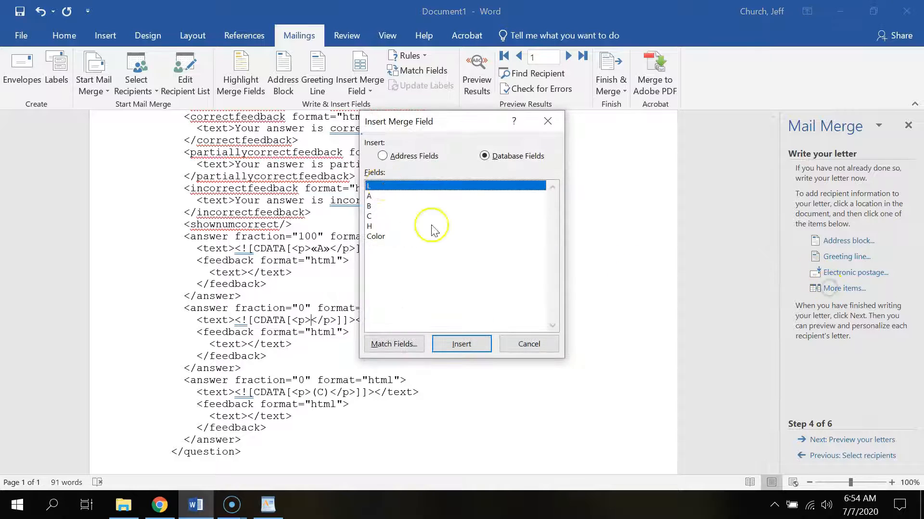
click(376, 206)
click(452, 339)
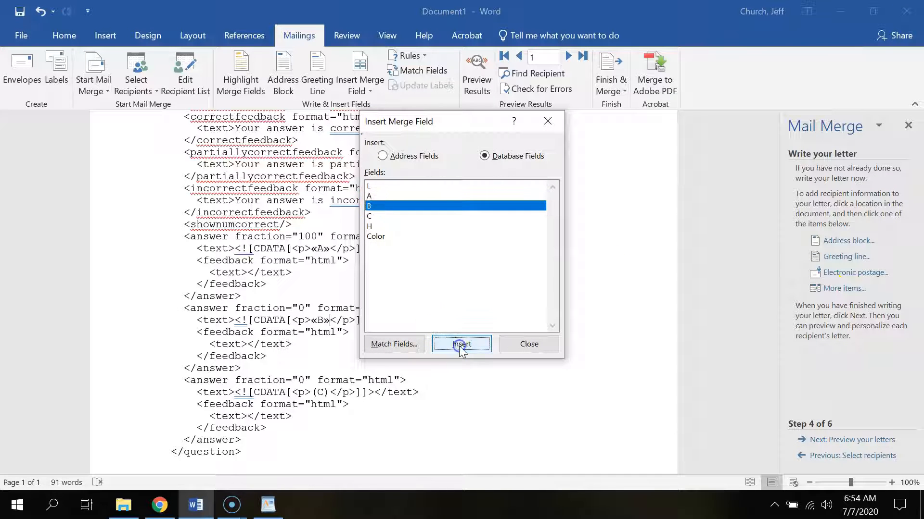
click(528, 344)
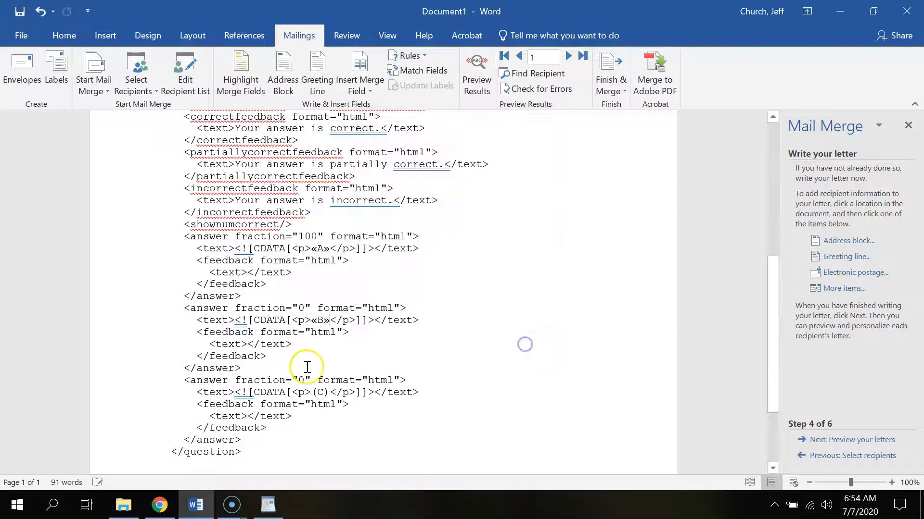
Step: Replace the (C) placeholder in the third answer with the C merge field
click(329, 393)
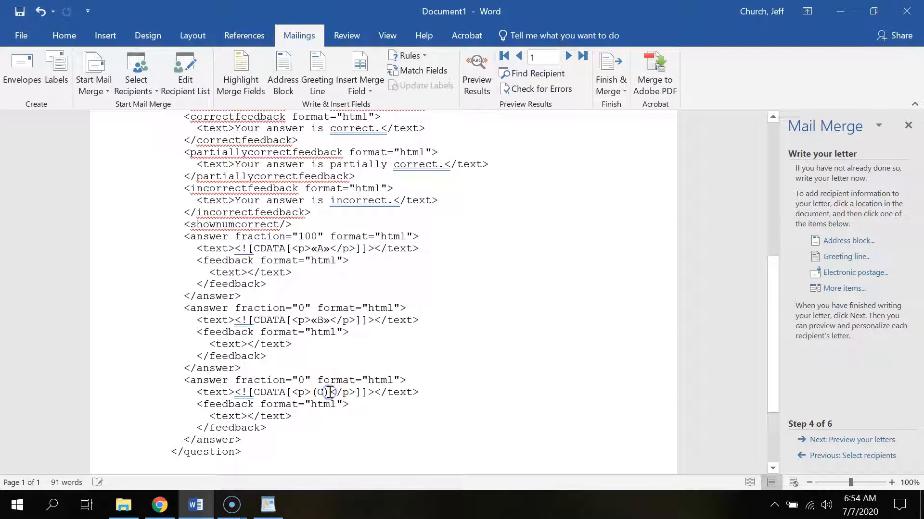
key(BackSpace)
key(BackSpace)
key(BackSpace)
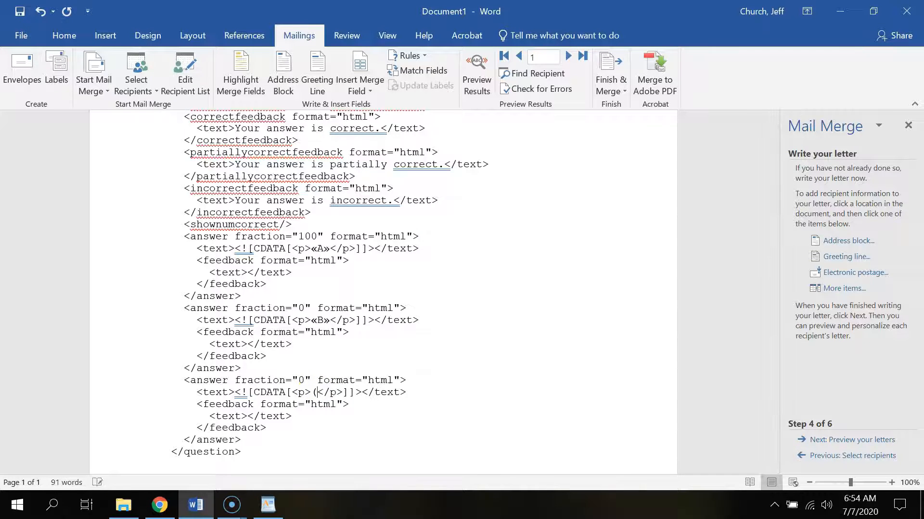
click(834, 289)
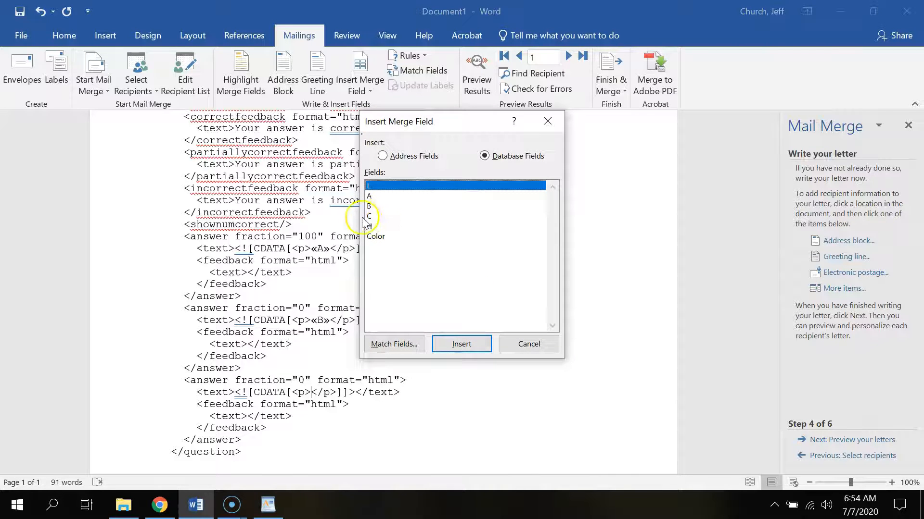
click(369, 218)
click(461, 344)
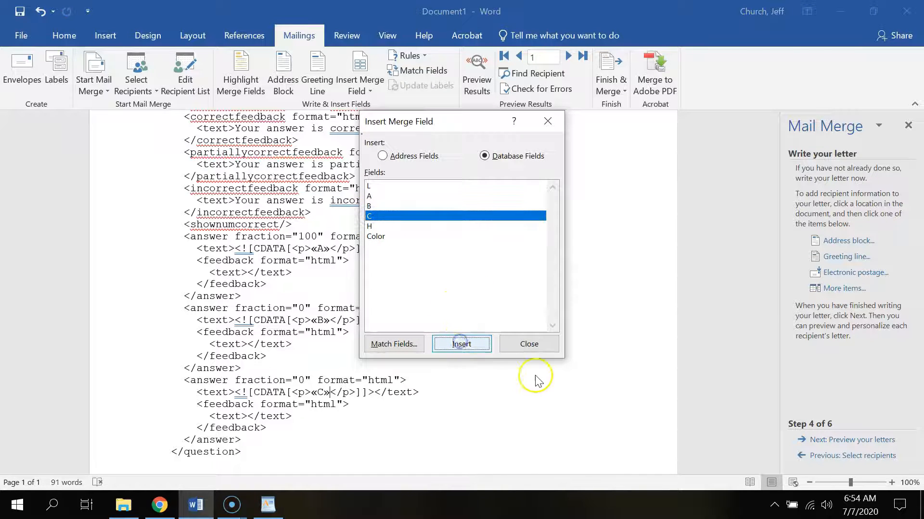
click(537, 343)
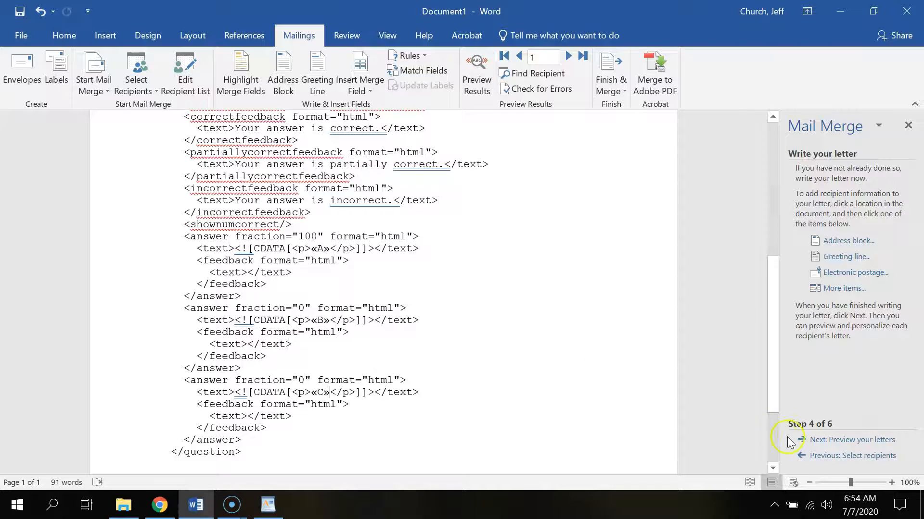
Step: Advance the merge wizard to the letter preview and check the first record's question text and three answer values
click(833, 441)
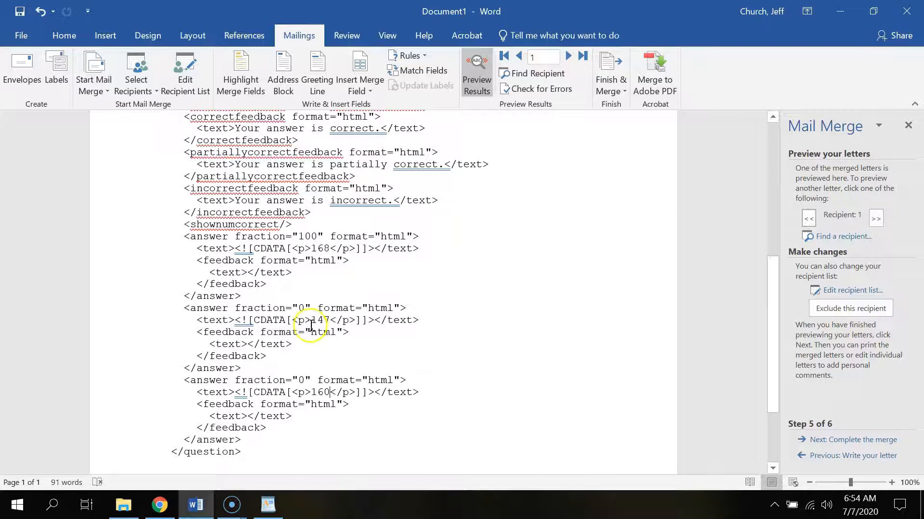
drag(769, 302, 780, 204)
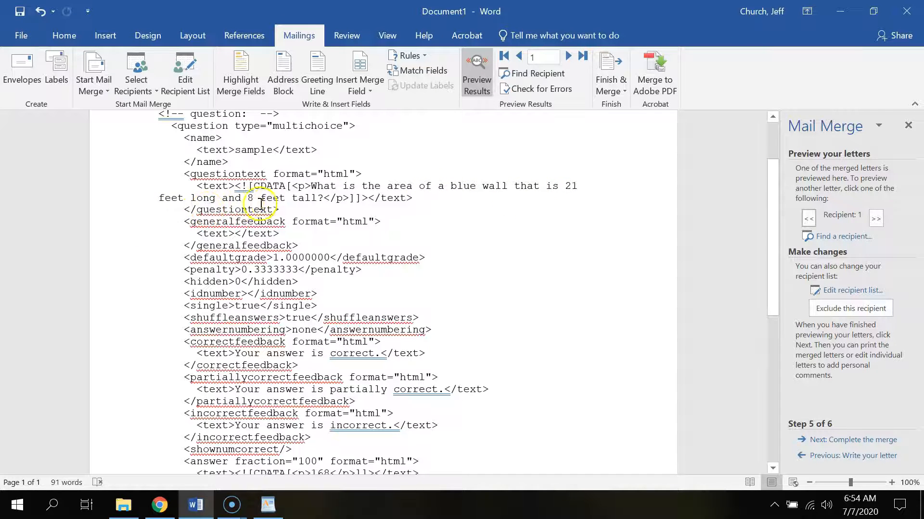
drag(770, 230, 756, 370)
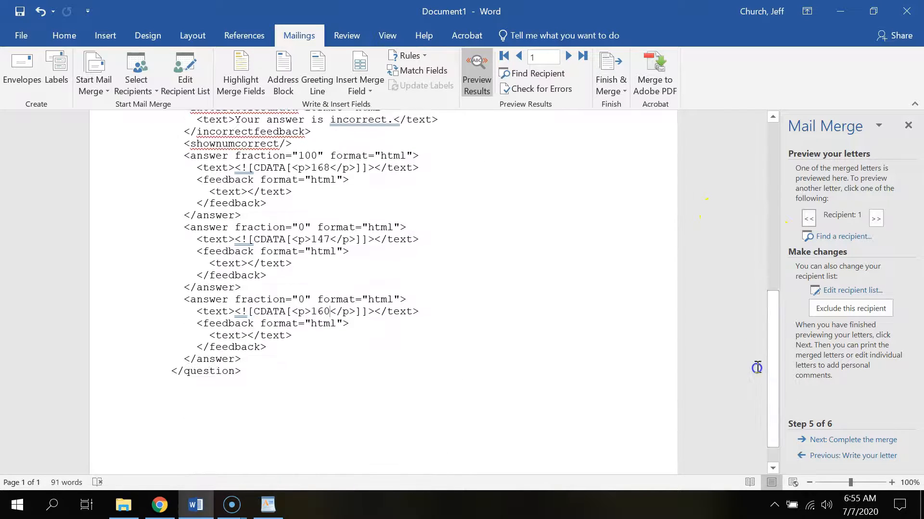
double_click(315, 169)
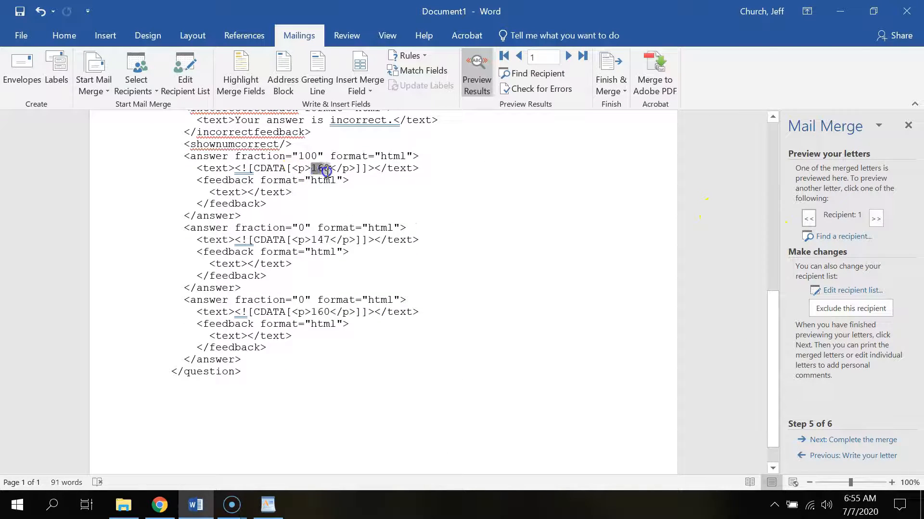
double_click(318, 240)
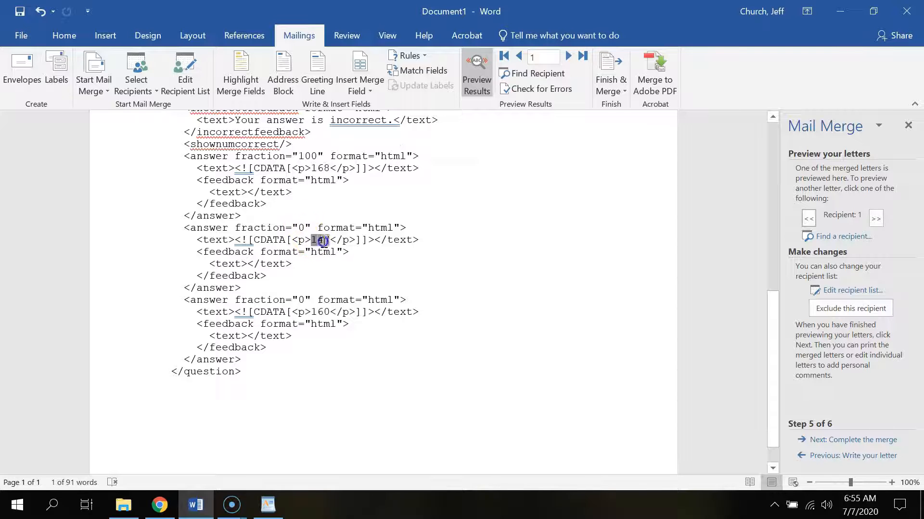
double_click(316, 311)
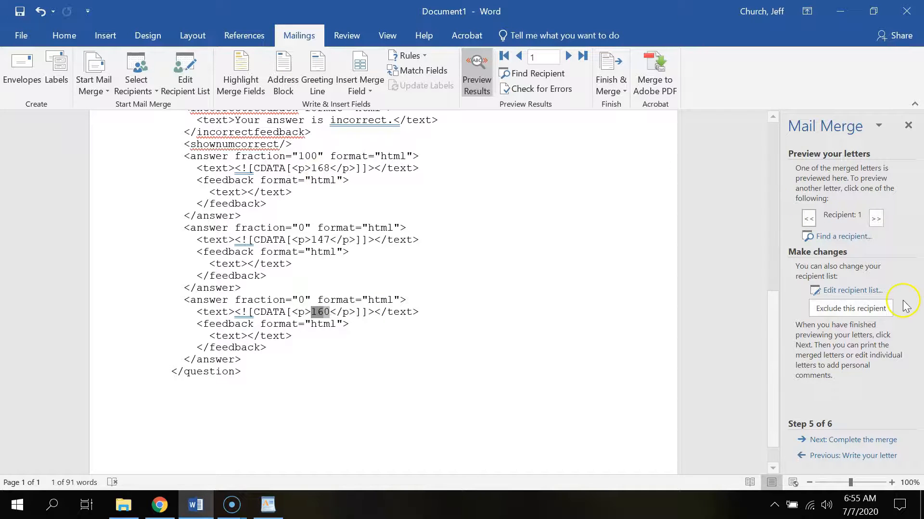
Step: Complete the merge by generating individual letters in a new document for all records
click(842, 441)
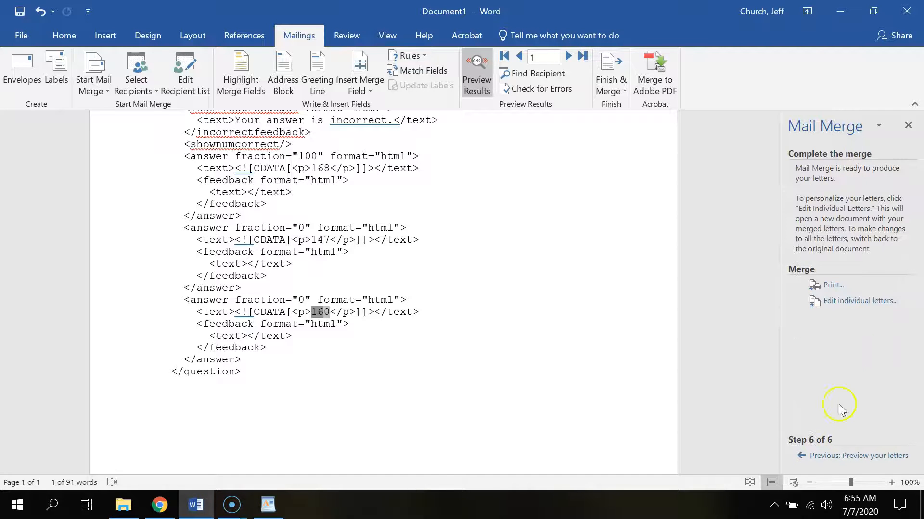
click(849, 305)
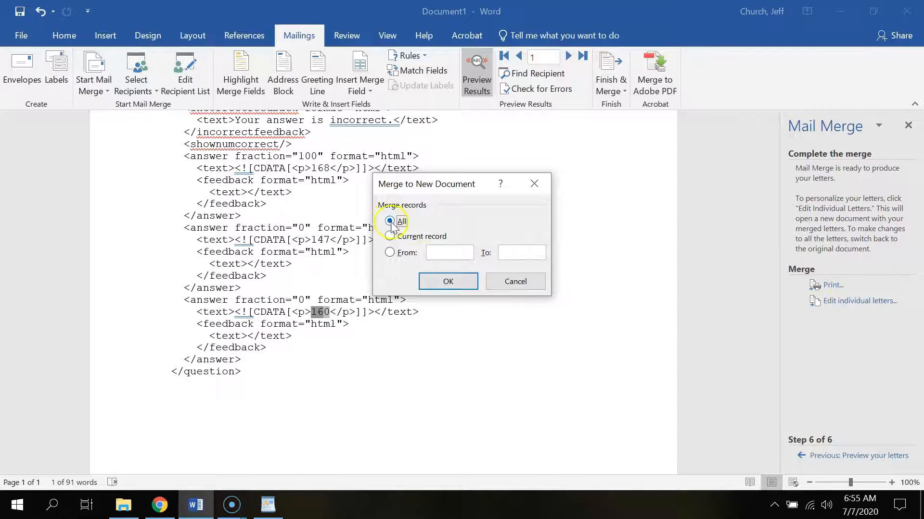
click(450, 282)
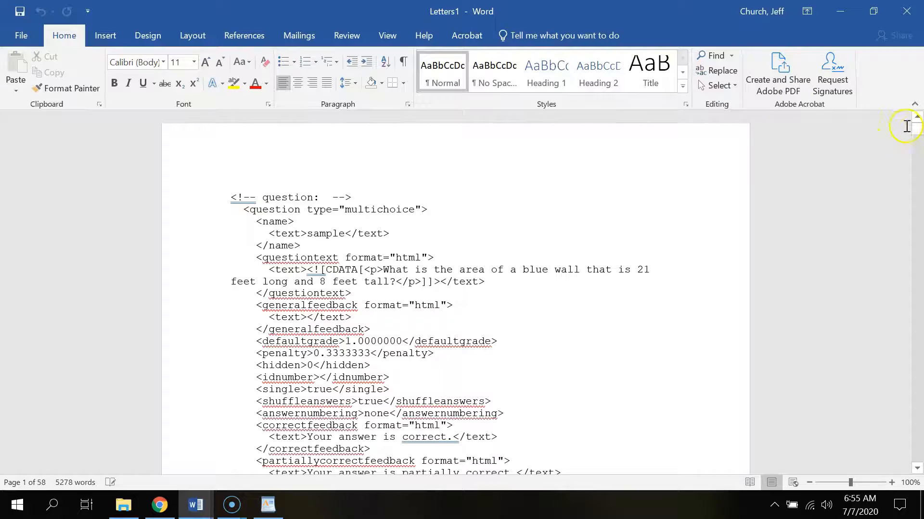
Step: Add a blank line above the first merged question and paste there the XML declaration and opening <quiz> tag copied from the exported file in WordPad
drag(919, 133, 888, 119)
key(Return)
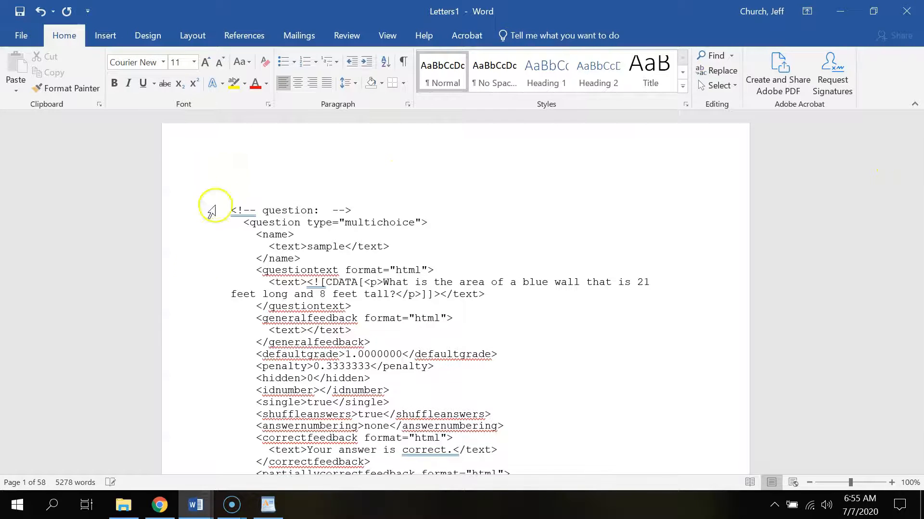
click(268, 505)
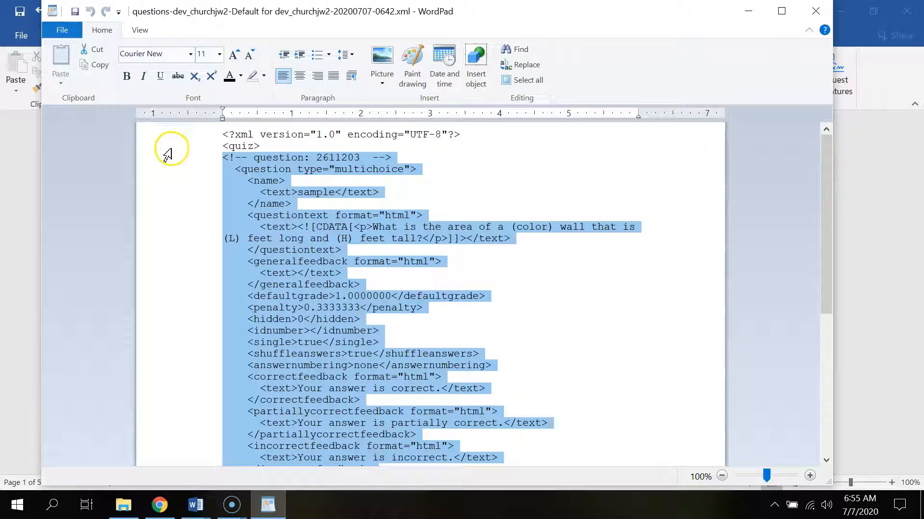
click(179, 147)
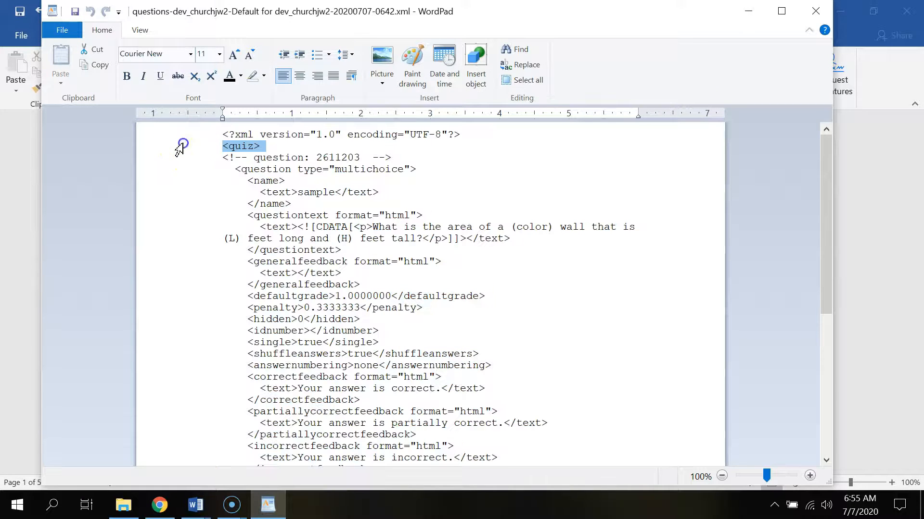
click(270, 146)
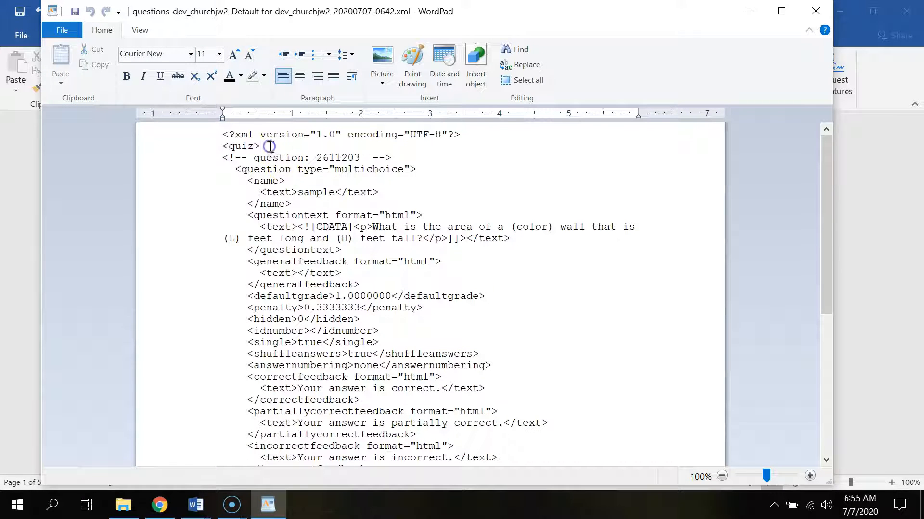
drag(267, 146, 227, 139)
key(ctrl+c)
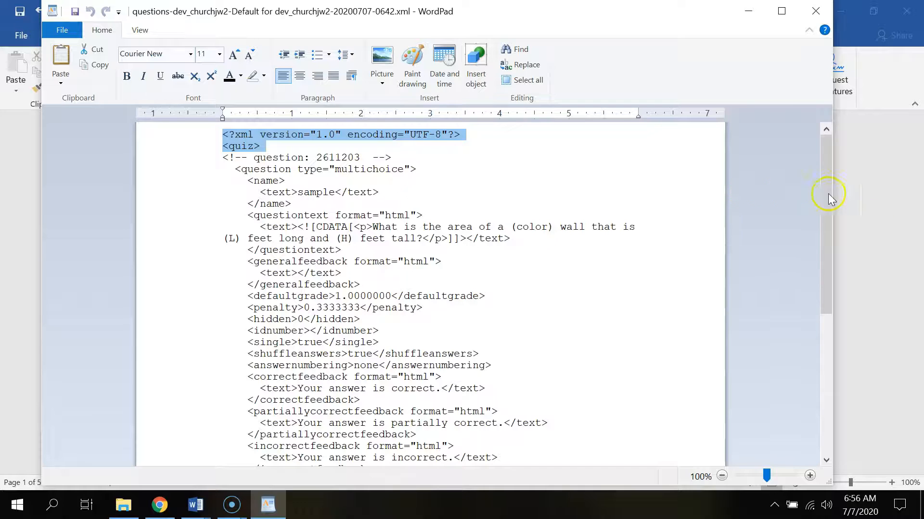
click(877, 225)
click(242, 193)
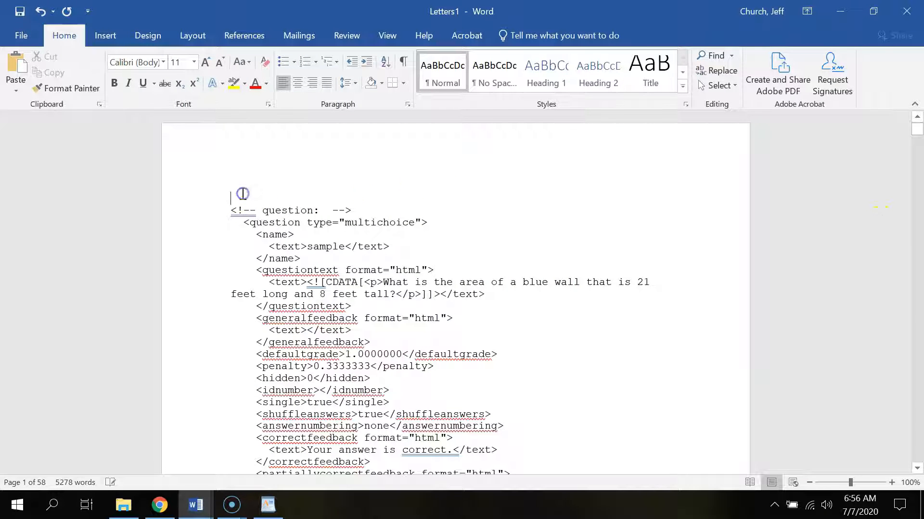
key(ctrl+v)
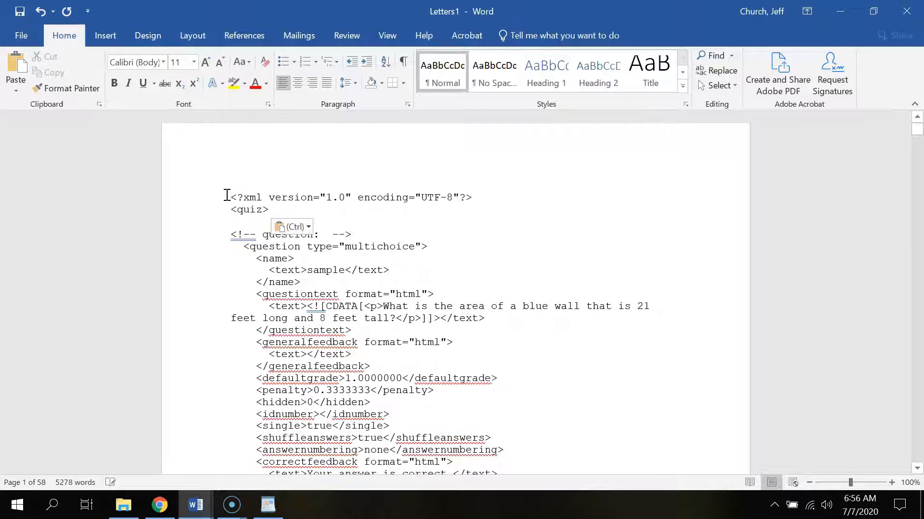
Step: Copy the closing </quiz> tag from the exported file in WordPad and paste it after the last merged question in the Letters1 Word document
drag(919, 131, 919, 473)
click(384, 358)
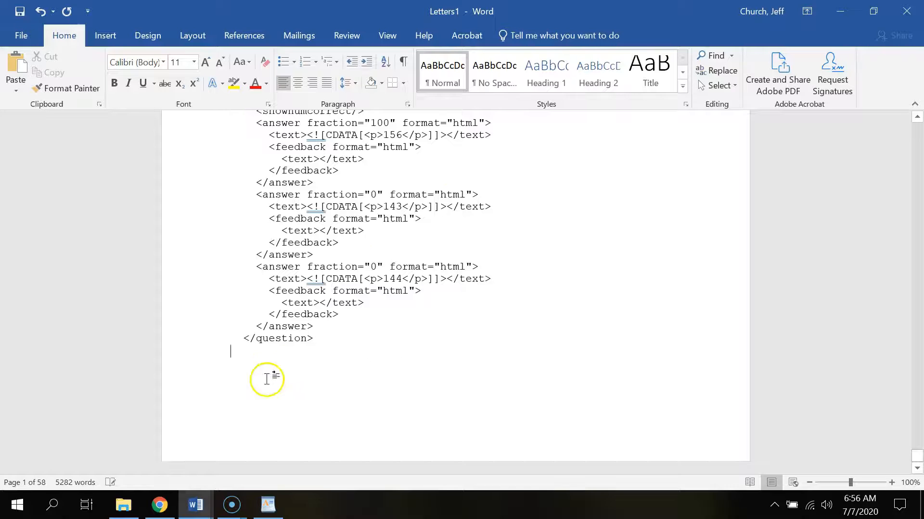
click(268, 506)
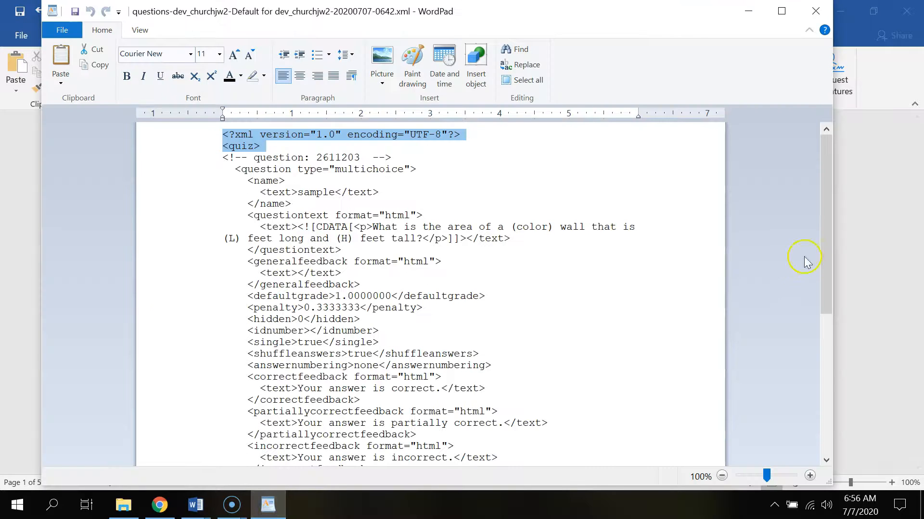
drag(832, 240, 811, 436)
drag(267, 461, 227, 460)
key(ctrl+c)
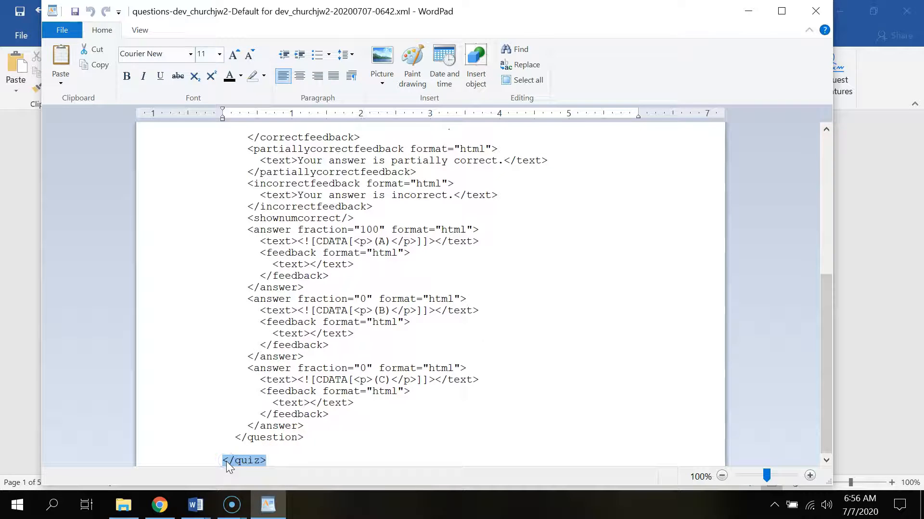
click(198, 507)
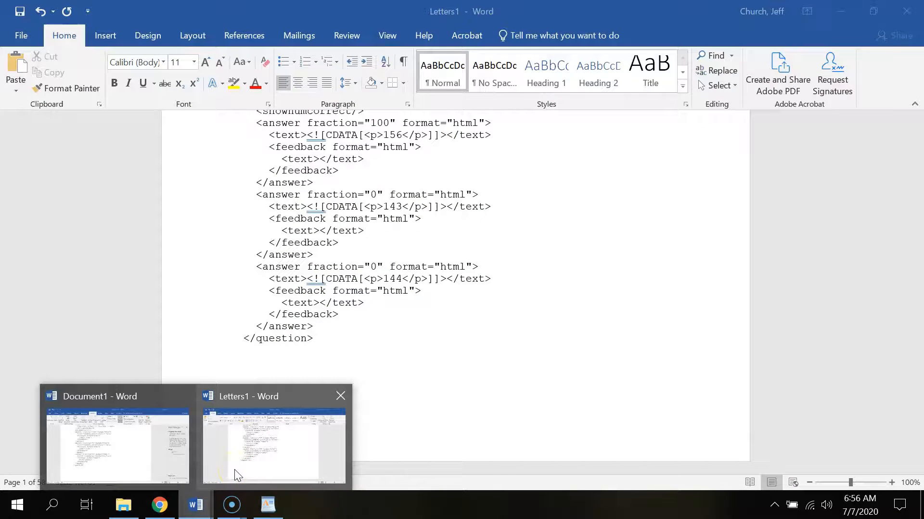
click(235, 476)
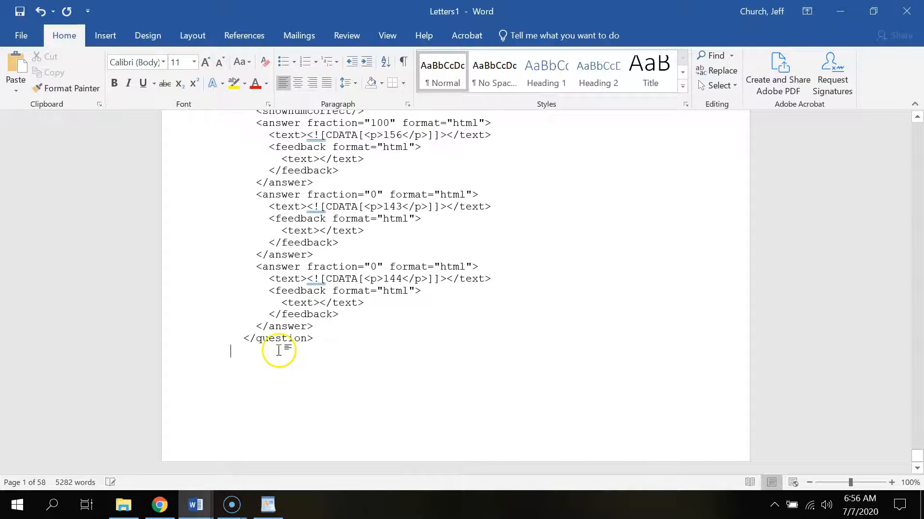
key(ctrl+v)
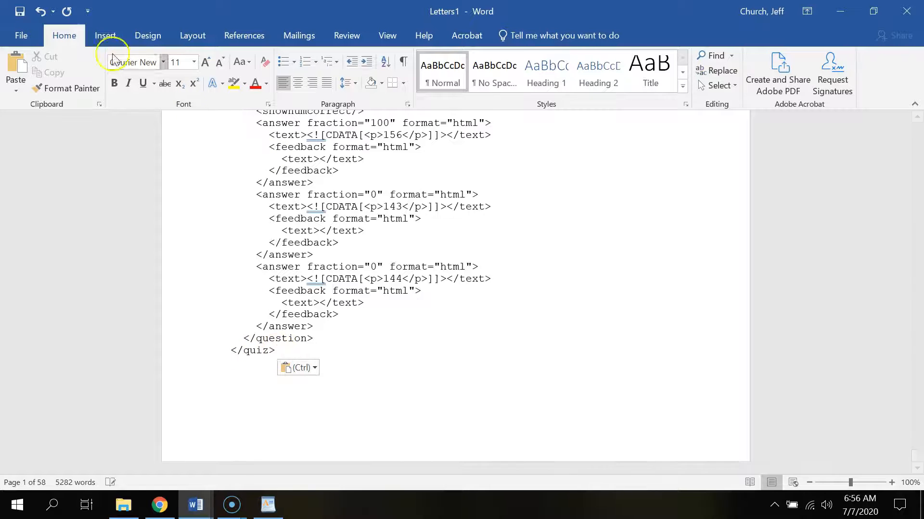
Step: Save the merged document to the Desktop as plain text named Import questions.txt, using the default Windows text encoding
click(20, 11)
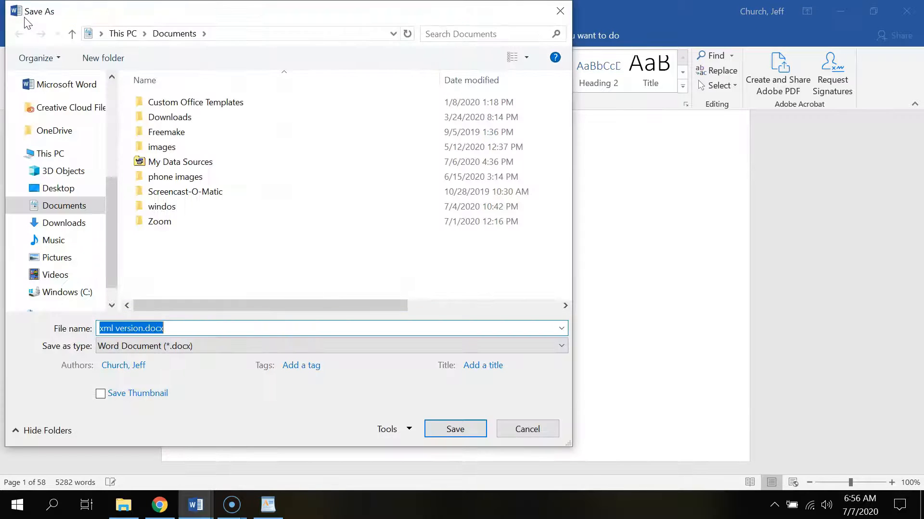
click(143, 329)
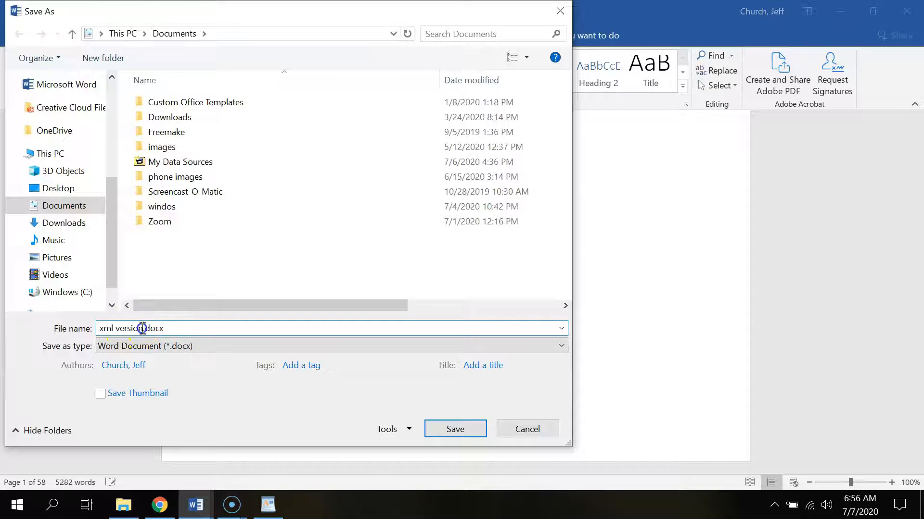
drag(142, 328, 5, 335)
text(Import)
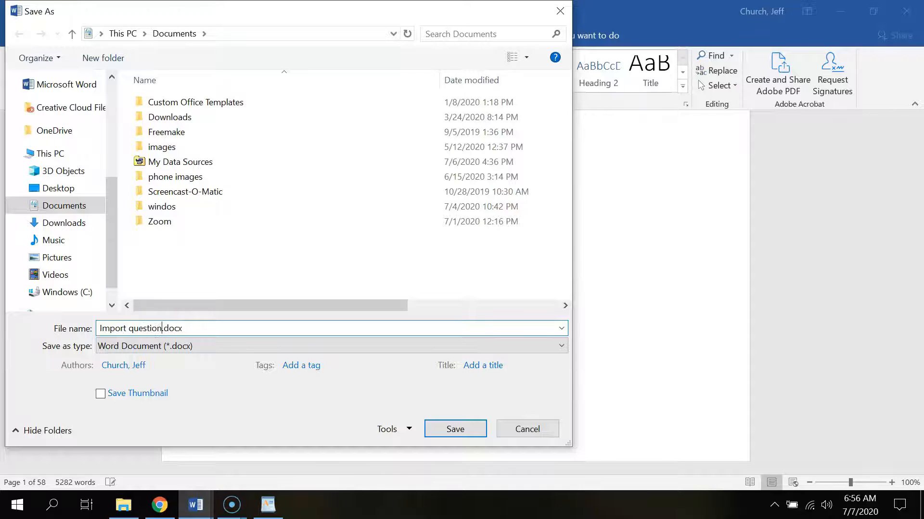
click(278, 344)
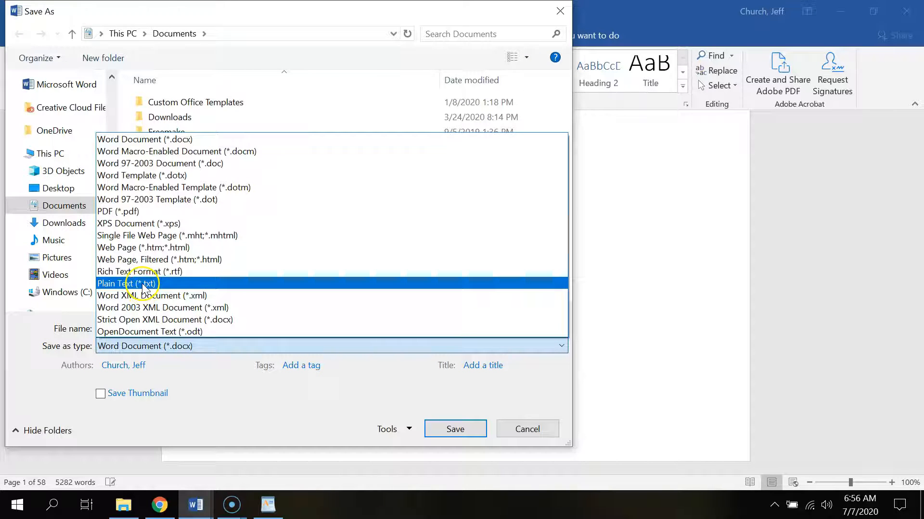
click(142, 283)
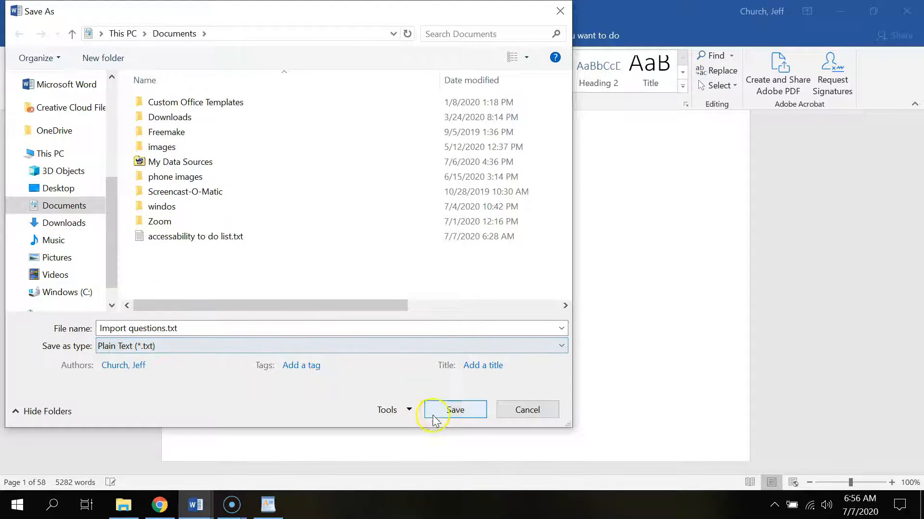
click(62, 190)
click(446, 409)
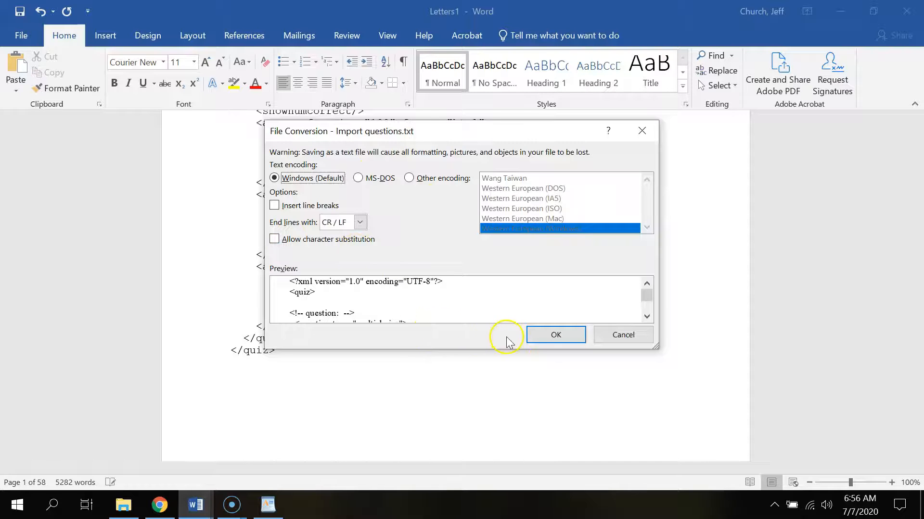
click(555, 336)
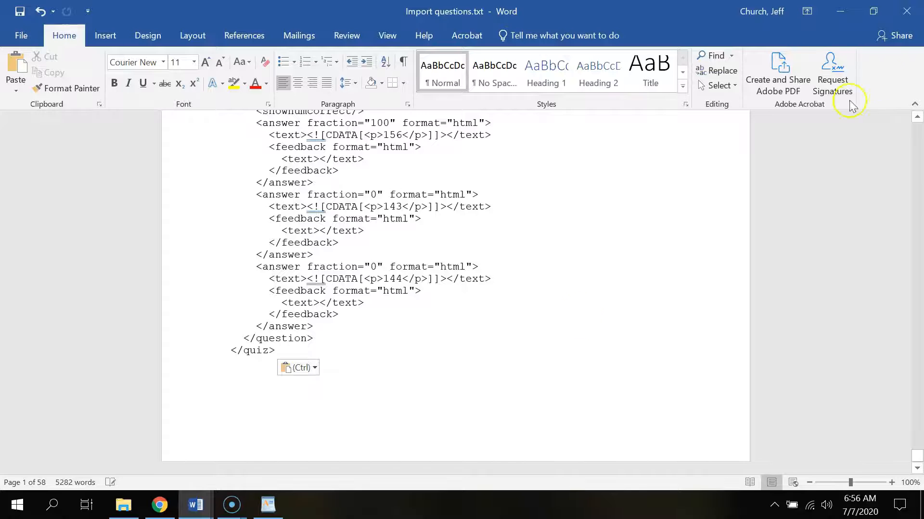
Step: Close the merged document, WordPad and the merge template without saving the template, and minimize the remaining Word window to show the desktop
click(913, 12)
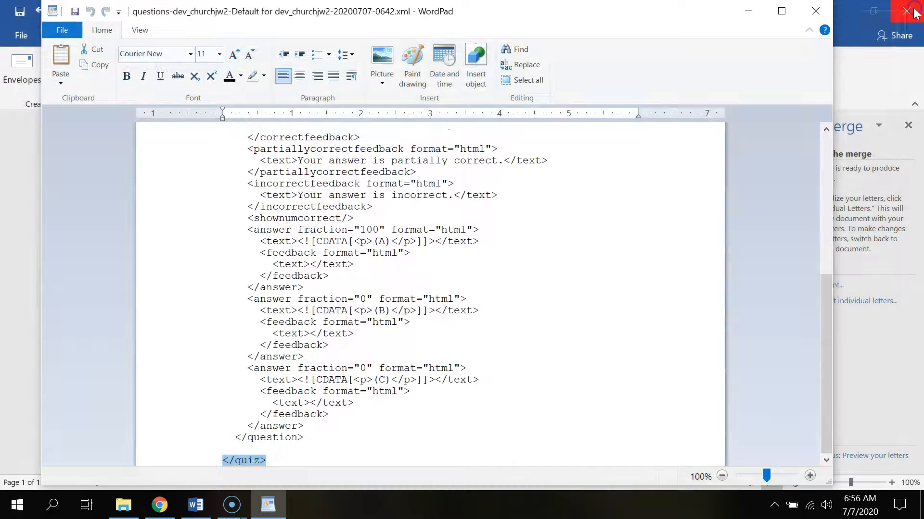
click(815, 10)
click(907, 8)
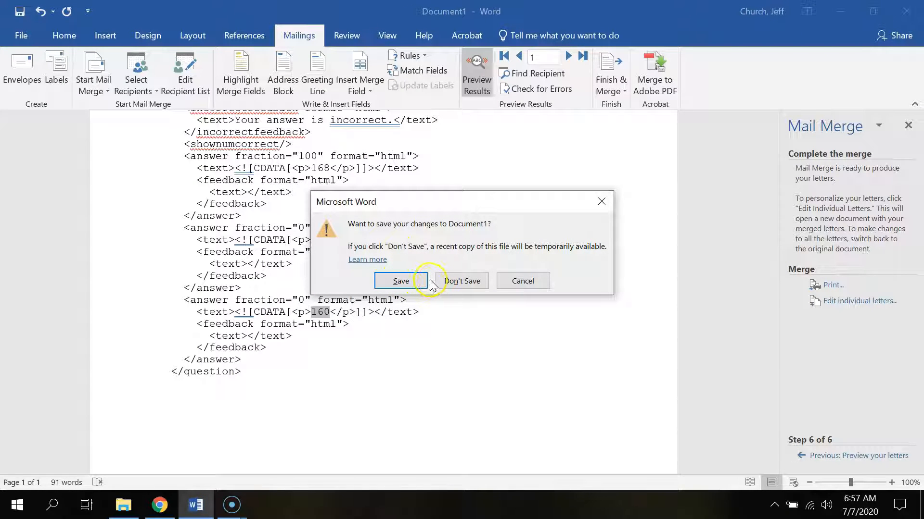
click(459, 281)
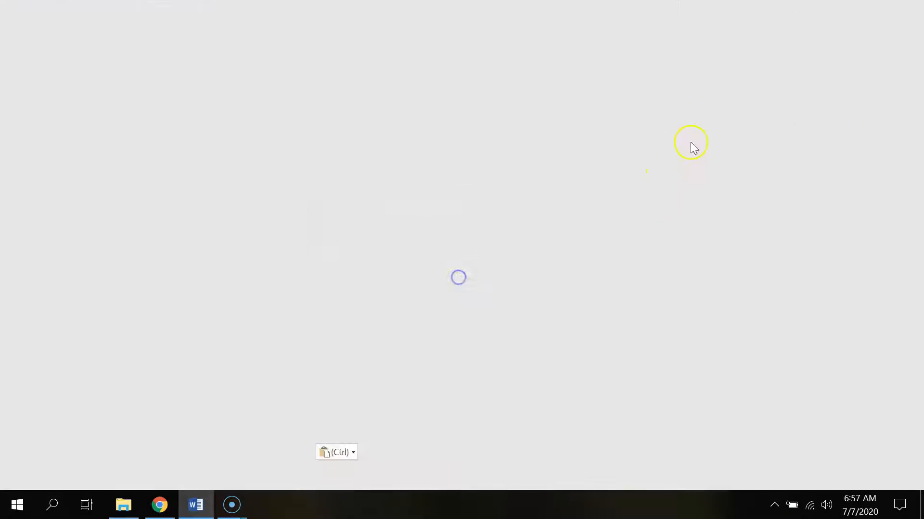
click(841, 14)
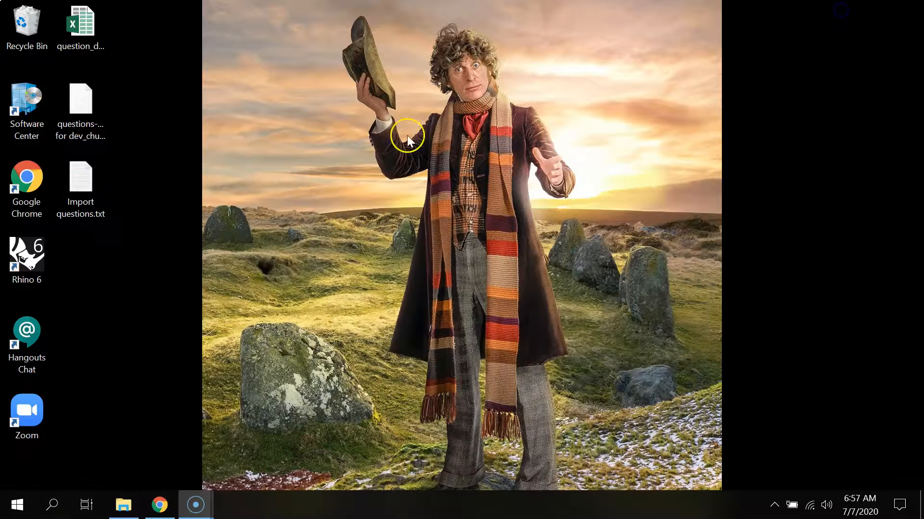
Step: Rename the text file on the desktop to Import questions.xml and accept the extension change
click(84, 215)
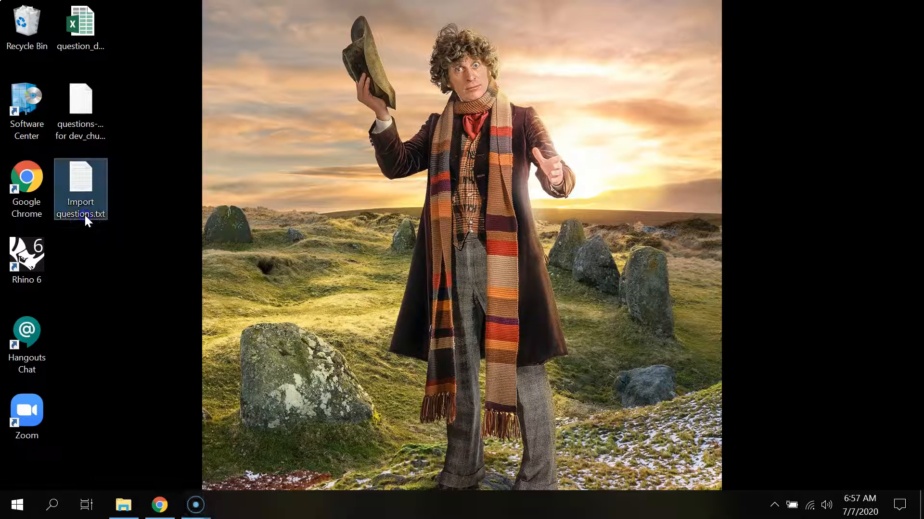
click(78, 218)
click(104, 215)
double_click(108, 217)
click(106, 217)
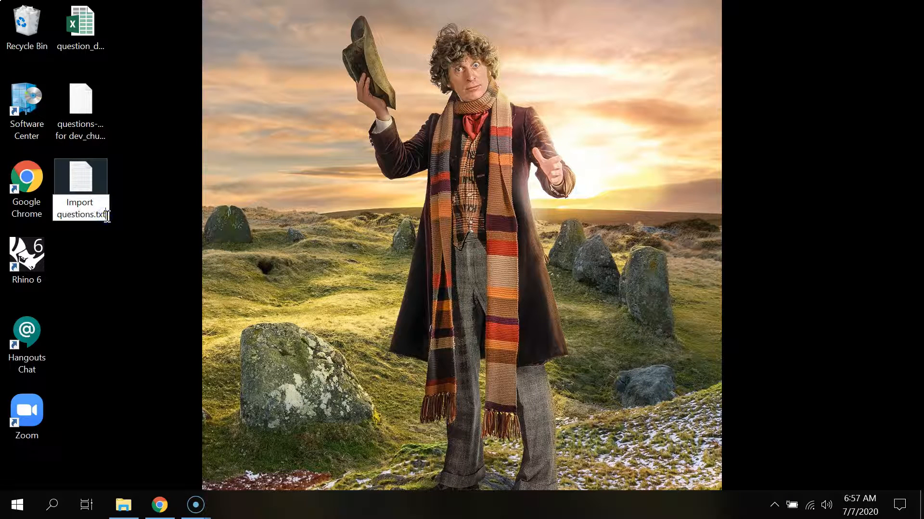
key(BackSpace)
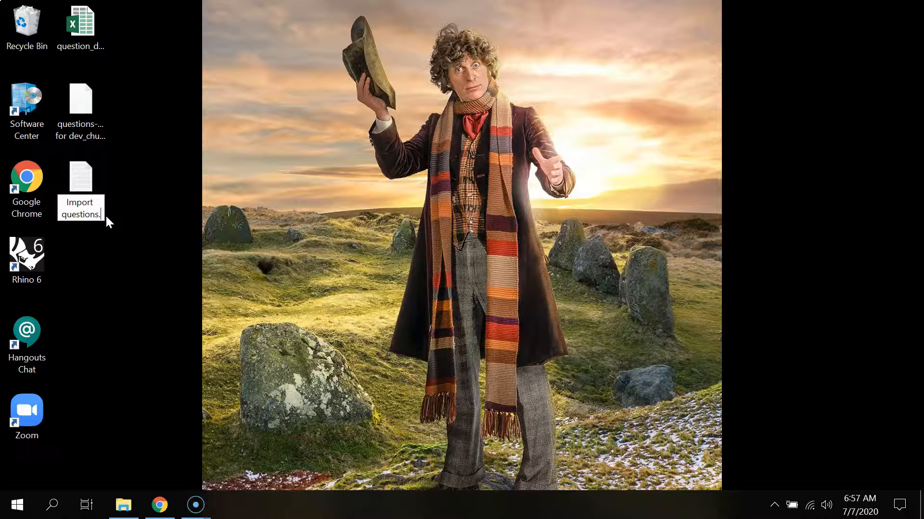
text(xml)
key(Return)
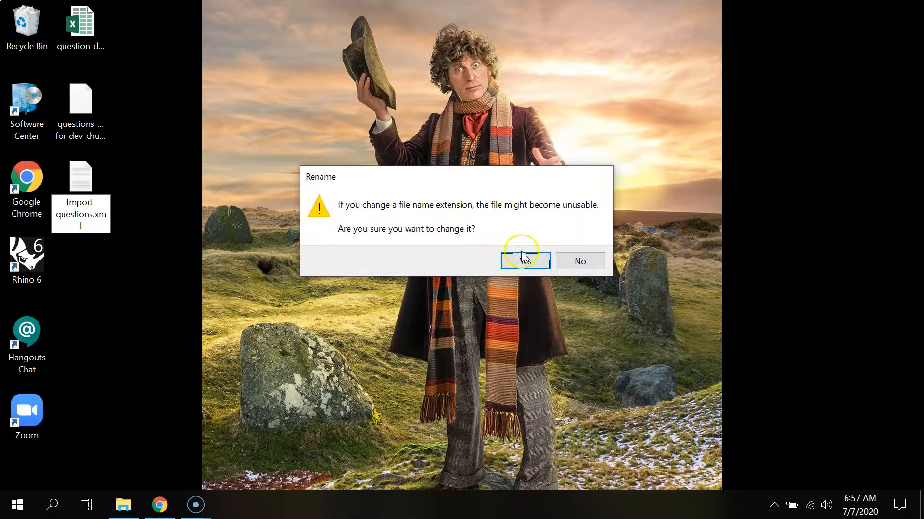
click(525, 261)
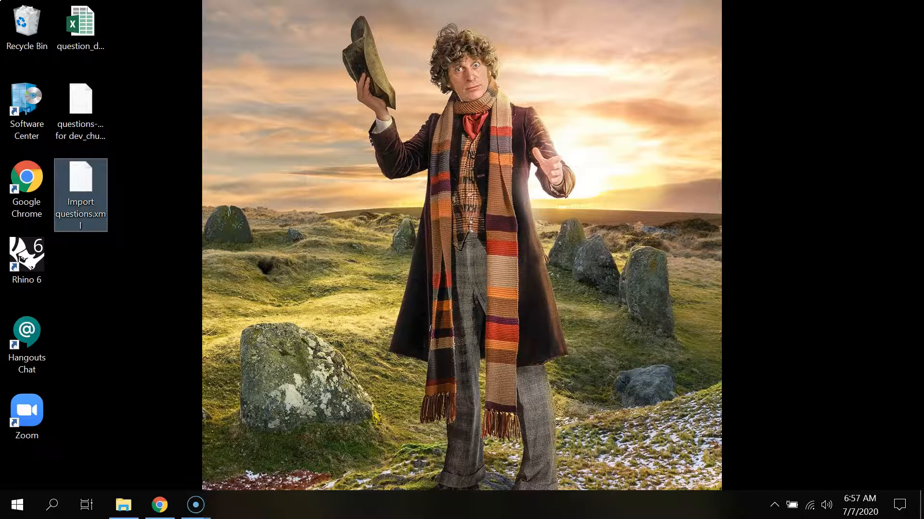
Step: Switch to Chrome, open the course's question import page and choose Moodle XML format as the file format
click(147, 514)
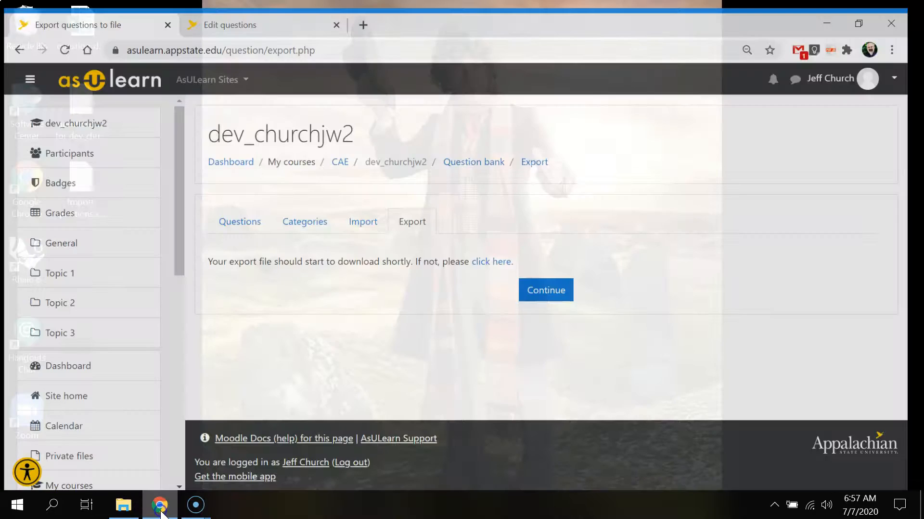
click(383, 211)
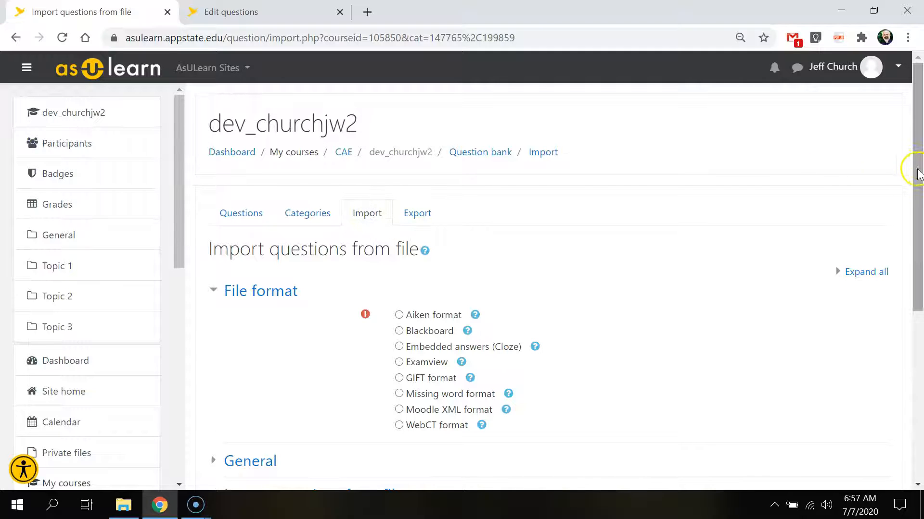
drag(917, 165, 915, 228)
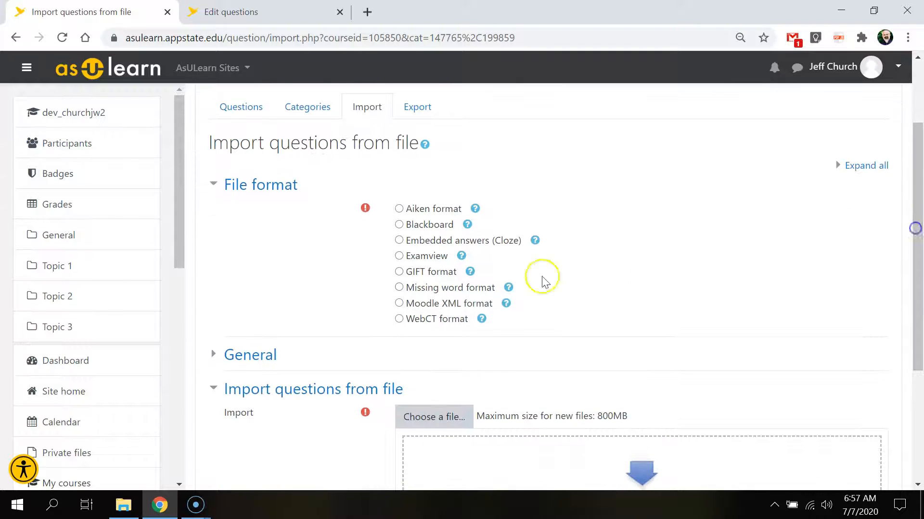
click(400, 304)
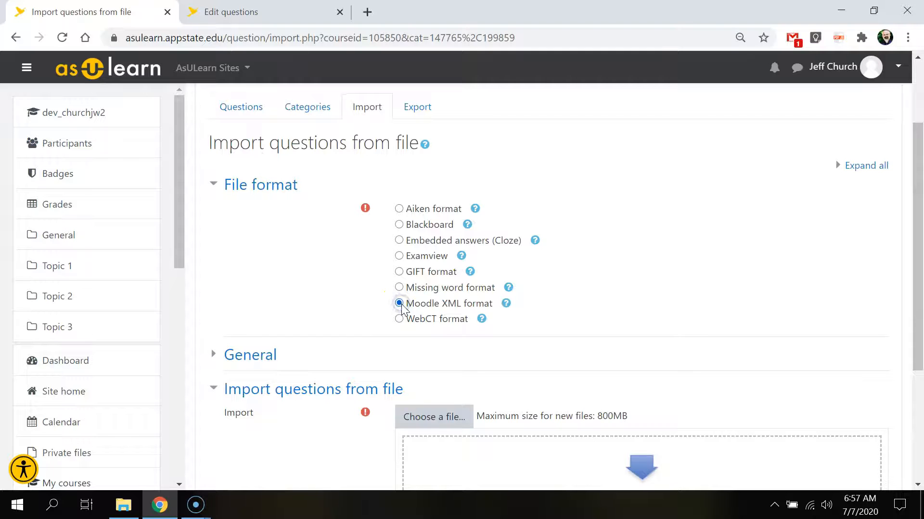
Step: Upload Import questions.xml from the computer as the file for the question import
drag(916, 247, 920, 332)
click(427, 271)
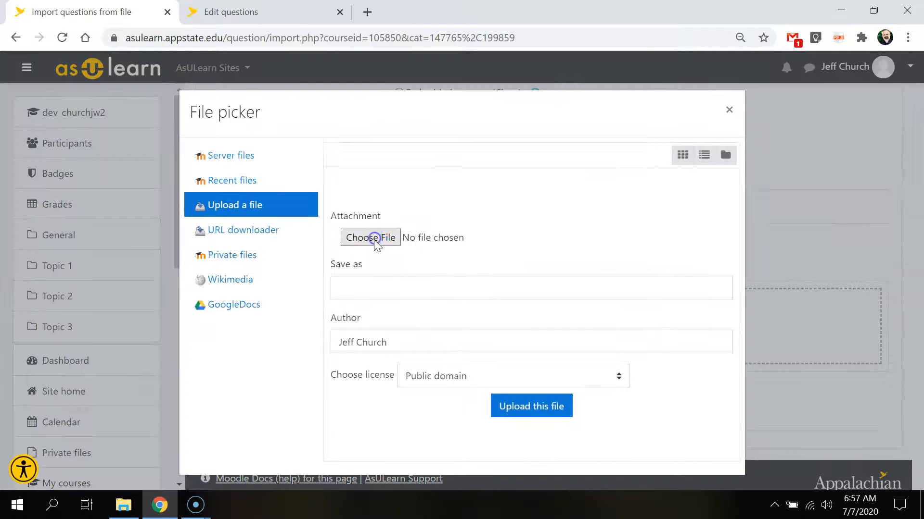
click(373, 237)
click(166, 119)
click(772, 463)
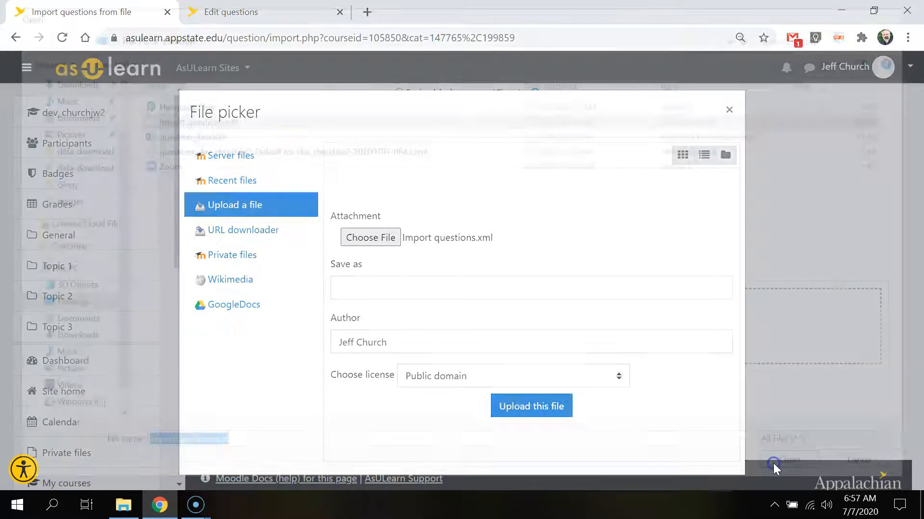
click(520, 405)
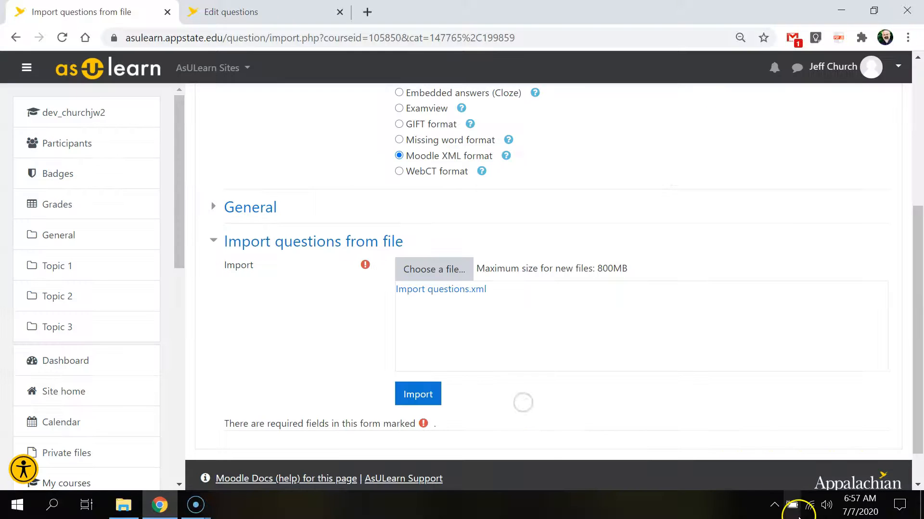
Step: Import the questions from the uploaded file and continue to the question bank
click(410, 394)
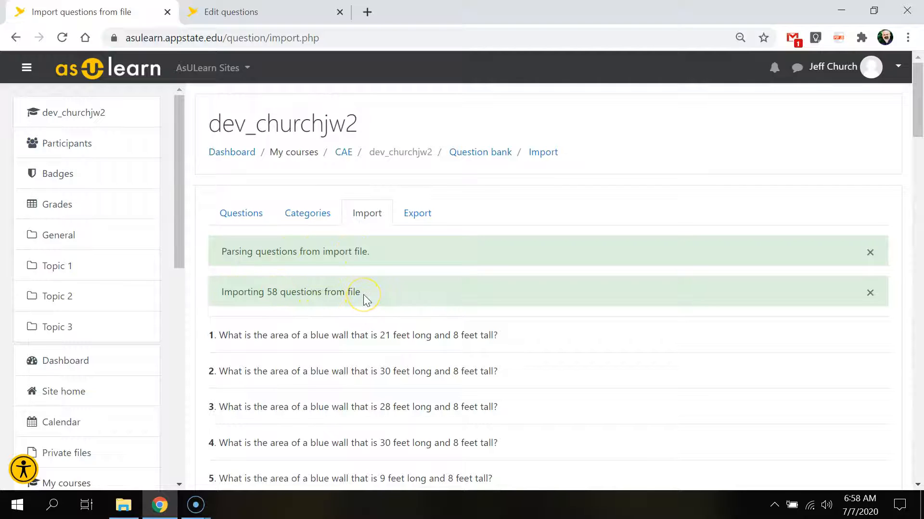
drag(918, 123, 883, 495)
click(529, 378)
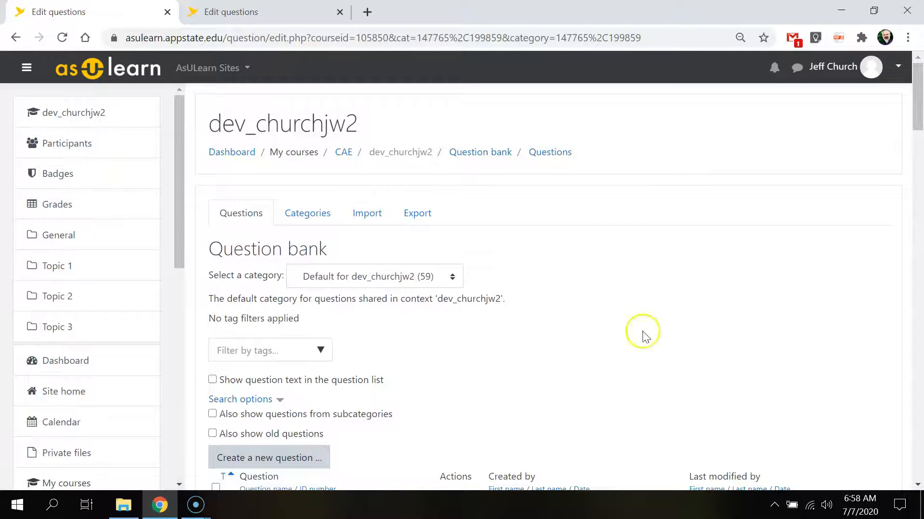
Step: Review the imported questions in the question bank list and the edit actions available for the first sample question
drag(916, 118, 919, 159)
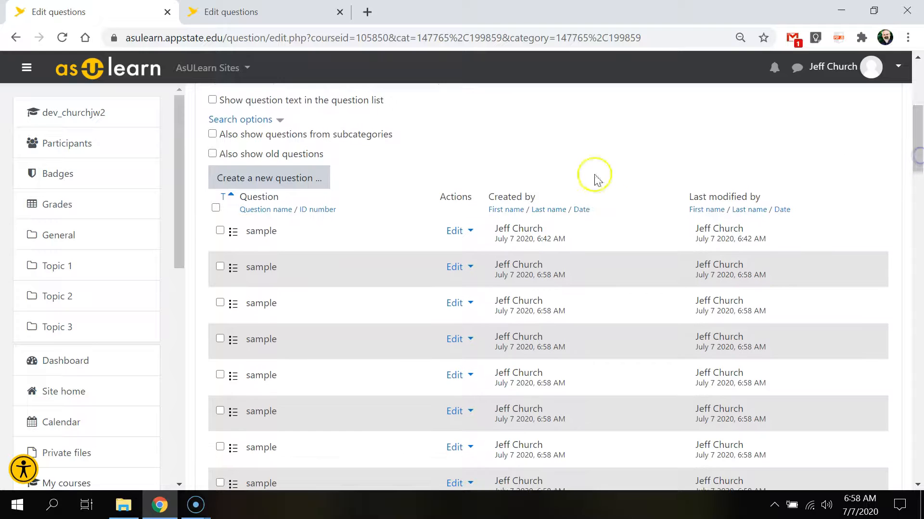
click(471, 231)
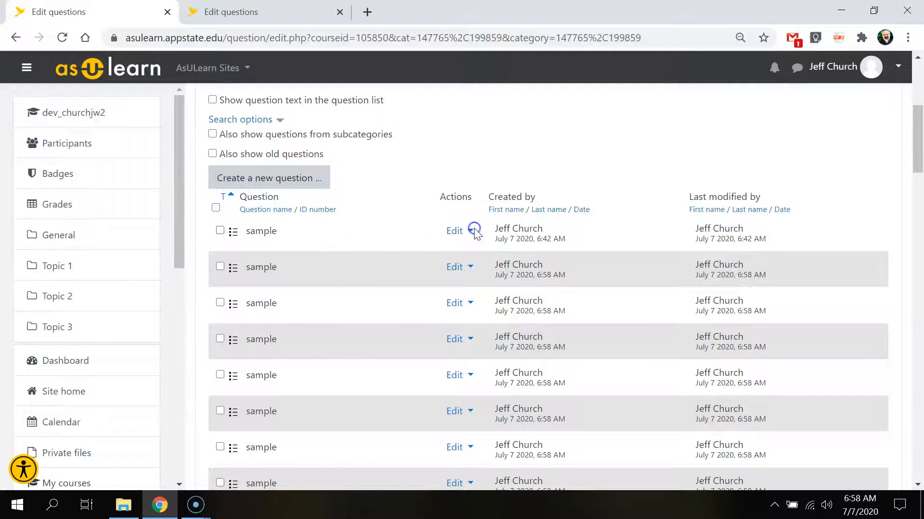
click(474, 229)
click(474, 229)
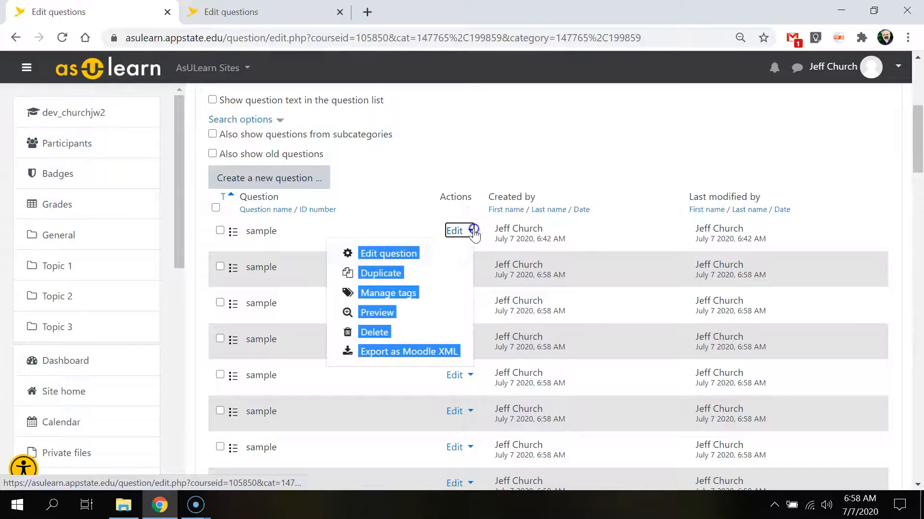
click(362, 209)
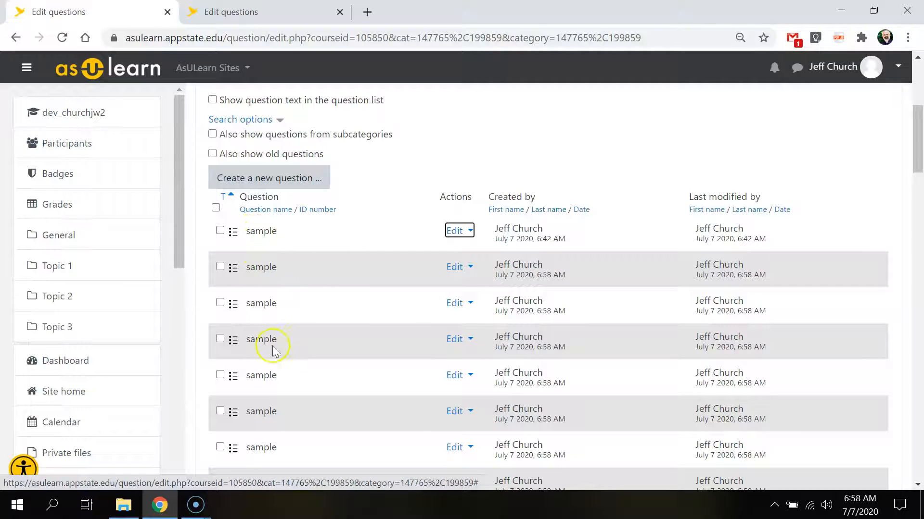
Step: Preview the first sample question in the question bank and look over its placeholder text and display options
click(471, 232)
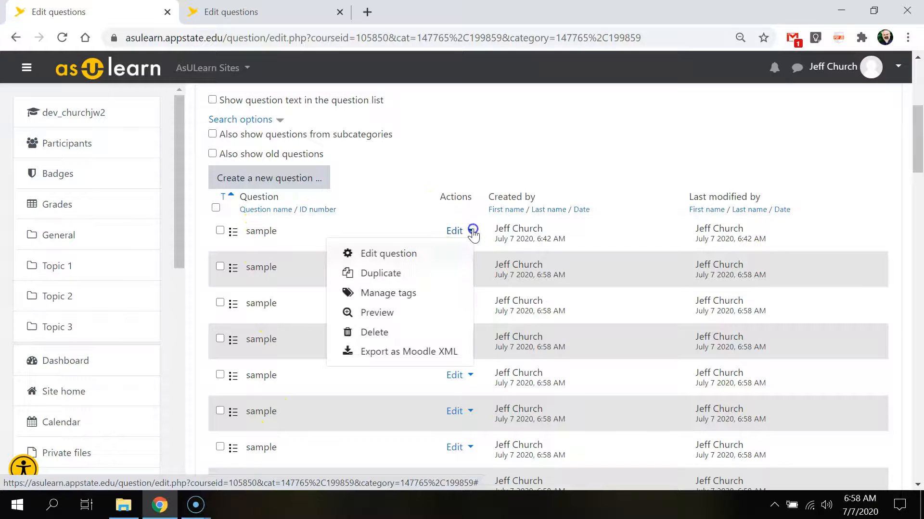
click(371, 313)
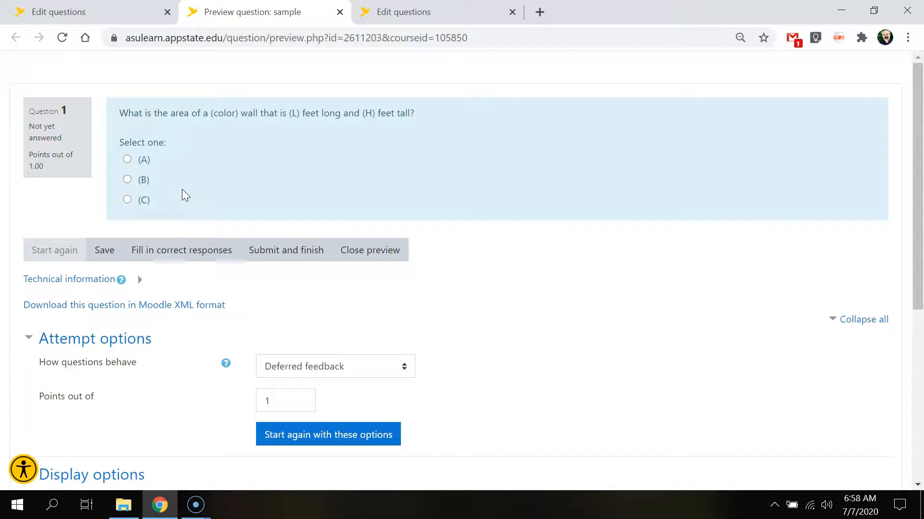
drag(918, 302, 903, 470)
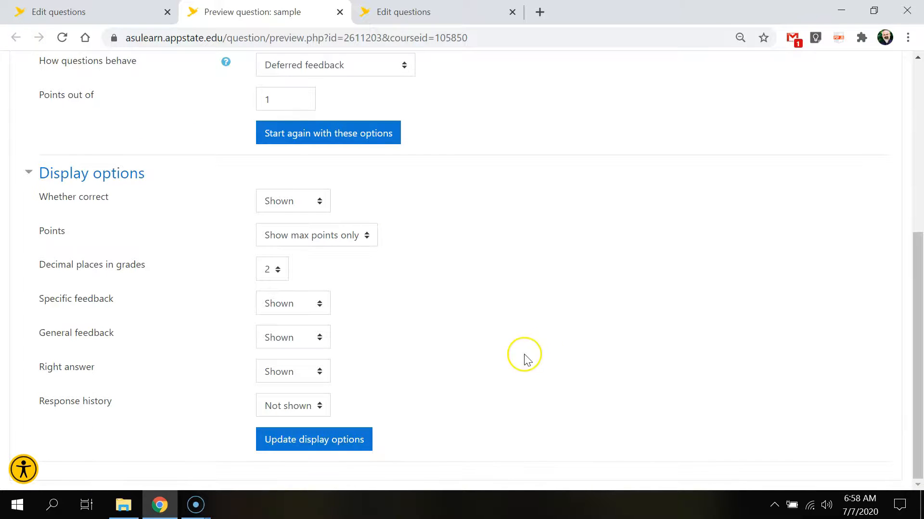
drag(916, 327, 920, 155)
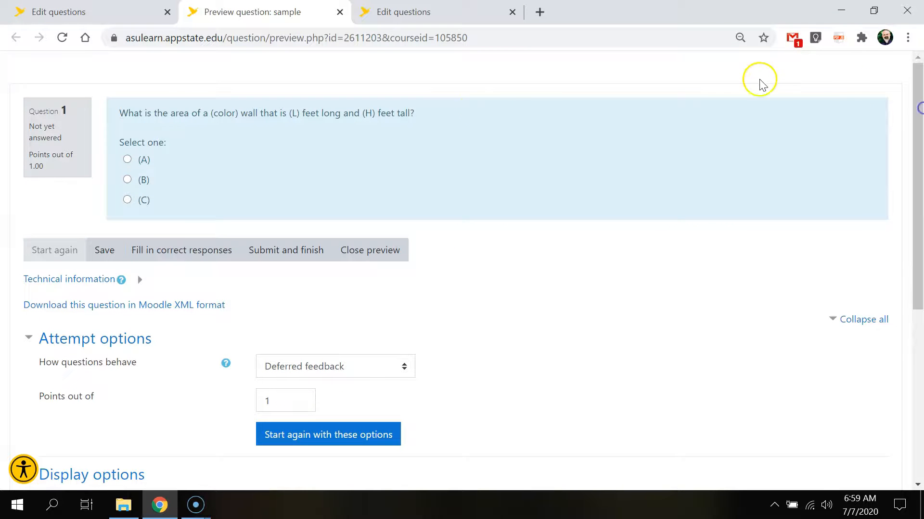
Step: Return to the question list and delete the first sample question, the placeholder original created at 6:42 AM
click(376, 19)
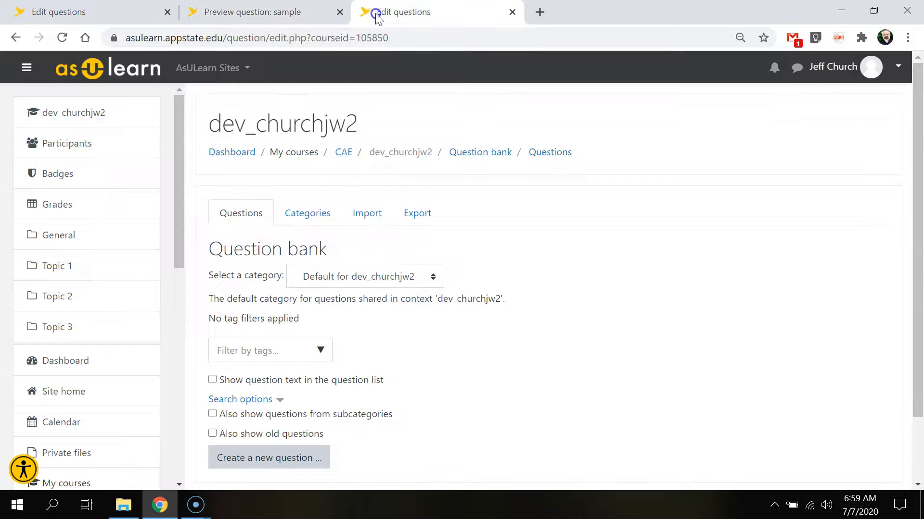
click(154, 12)
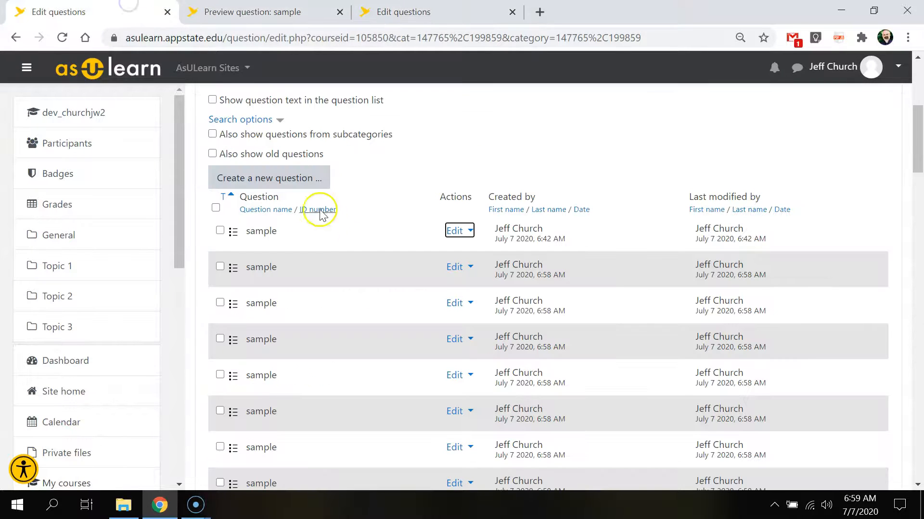
click(220, 231)
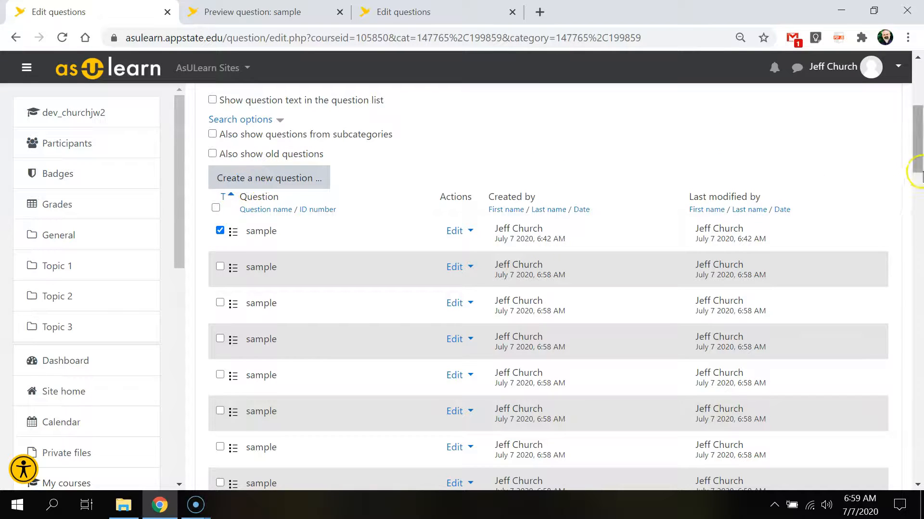
click(470, 230)
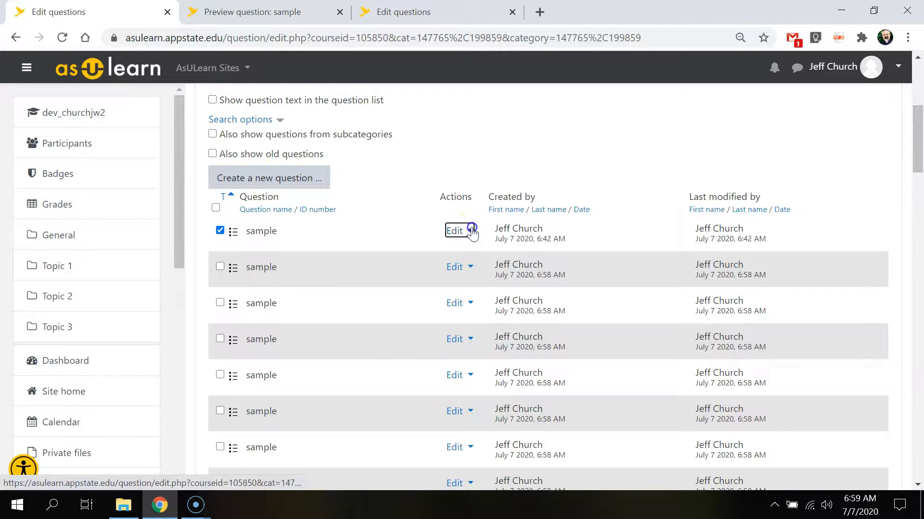
click(373, 331)
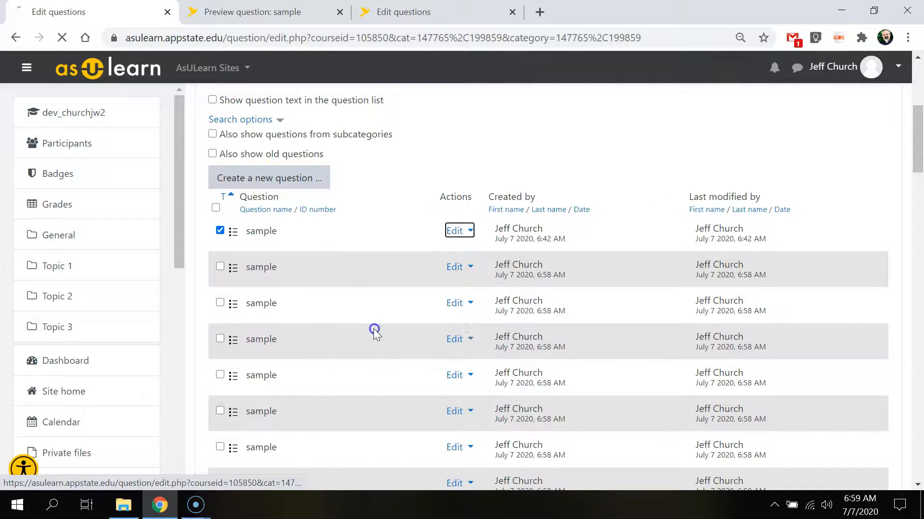
click(630, 407)
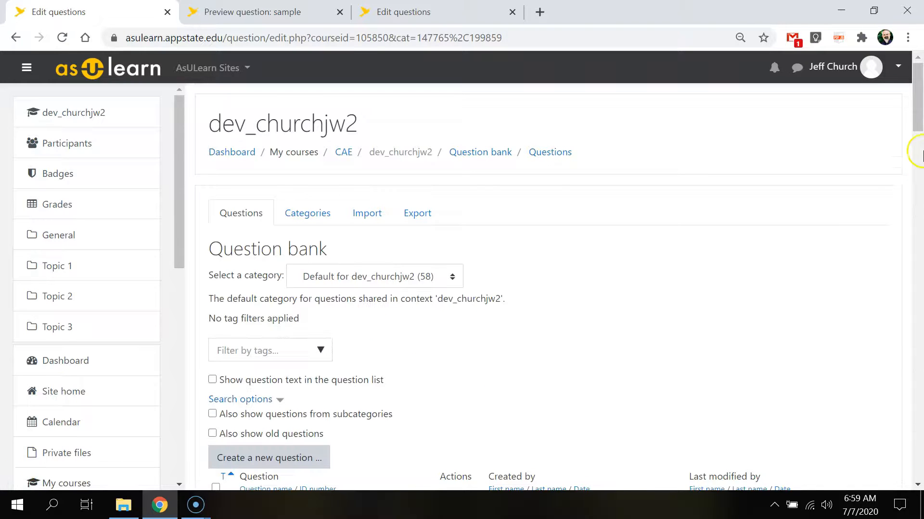
Step: Preview the first imported sample question in the list to check its merged values, and close the preview
scroll(919, 90, down, 8)
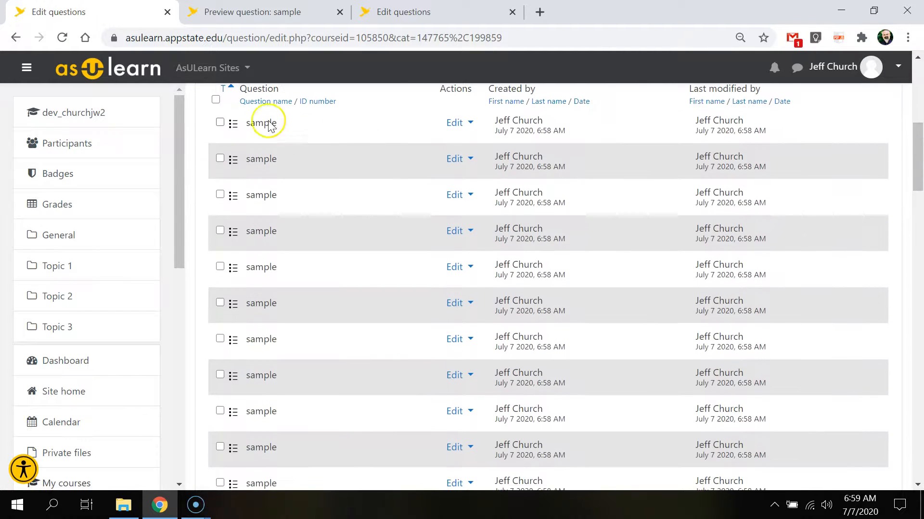
click(471, 123)
click(377, 204)
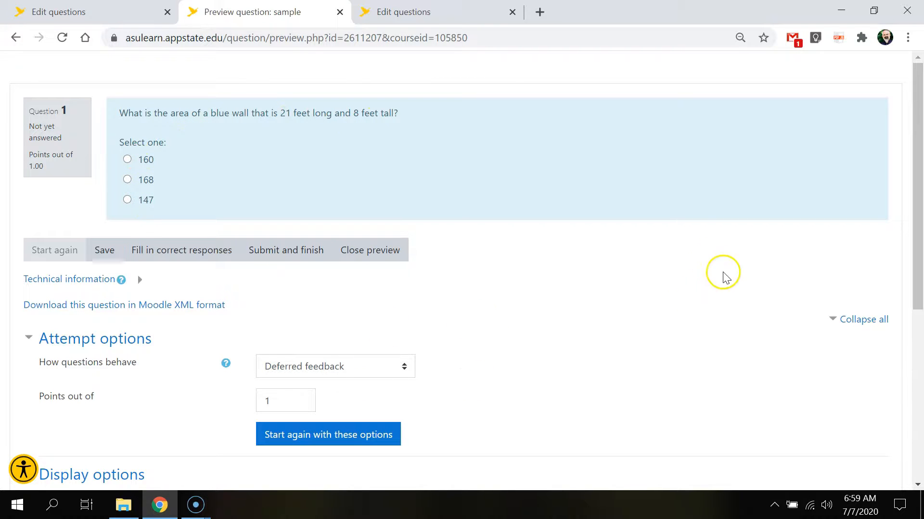
click(16, 38)
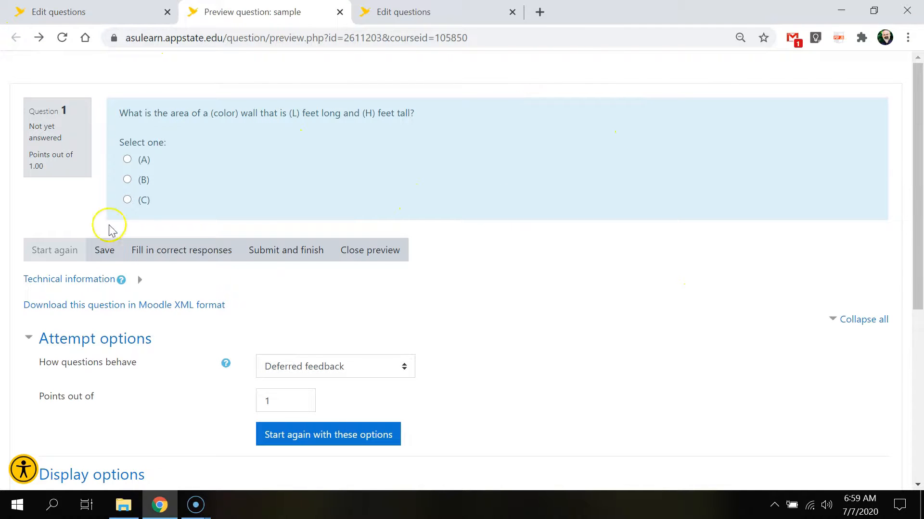
click(339, 11)
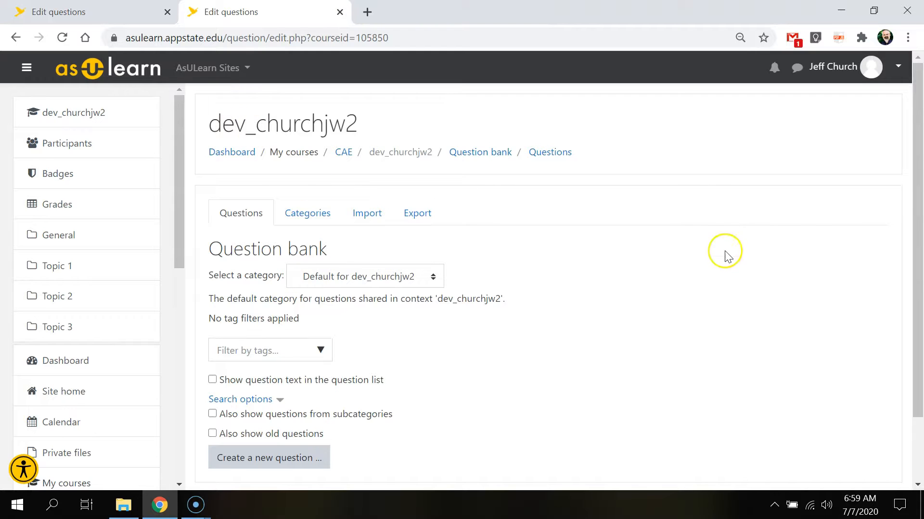
drag(917, 207, 919, 303)
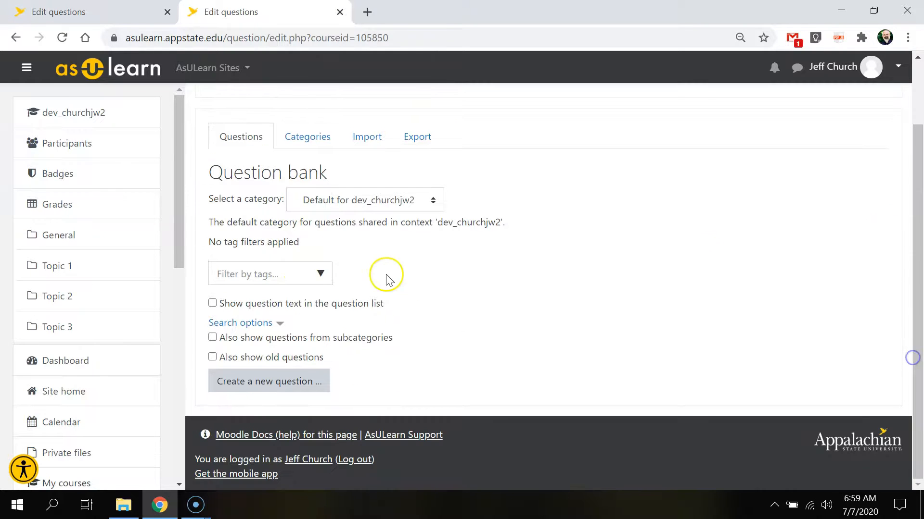
click(383, 190)
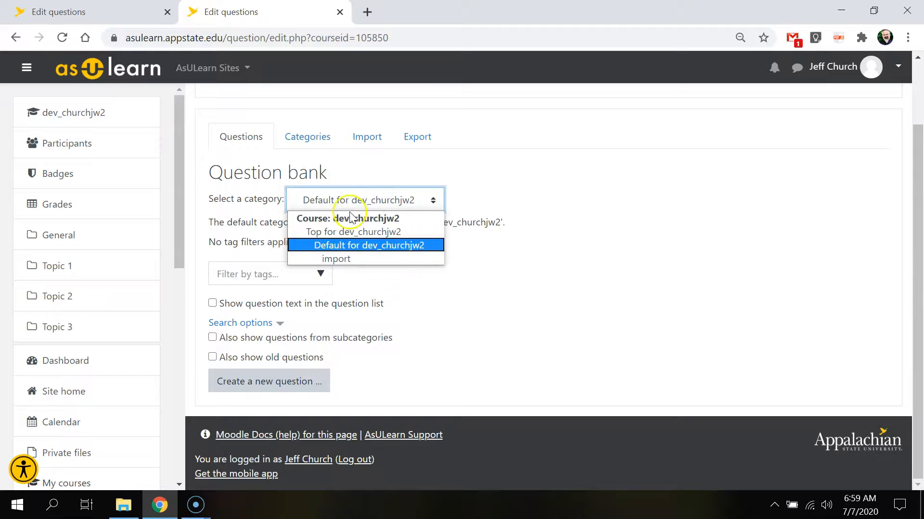
click(93, 19)
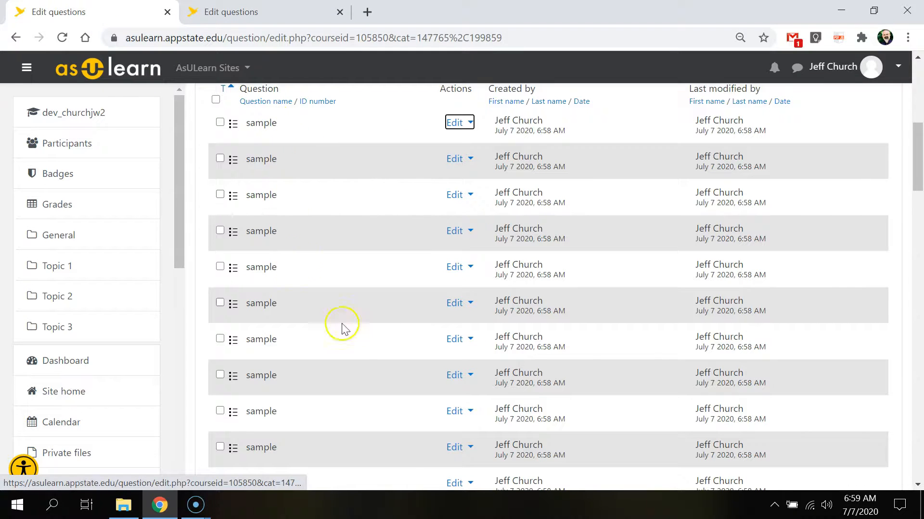
Step: Preview another imported sample question much further down the question list to check its merged values
drag(915, 144, 916, 387)
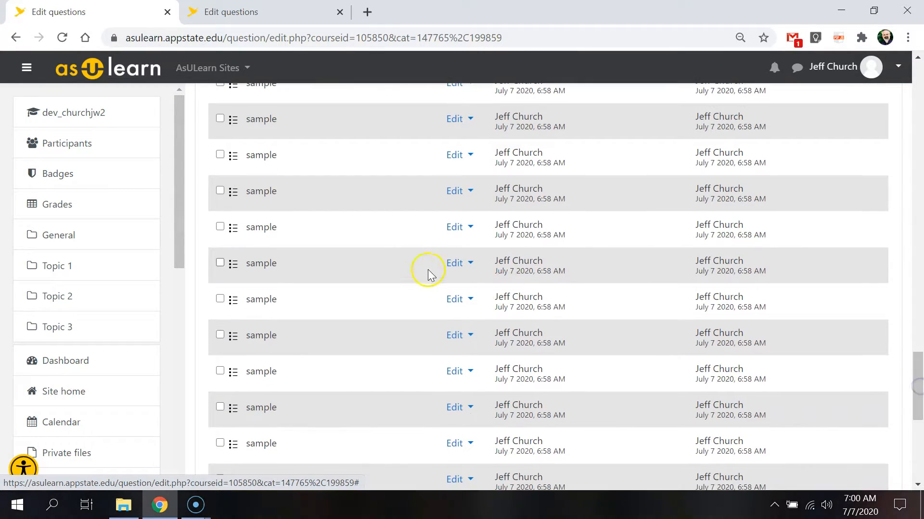
click(456, 264)
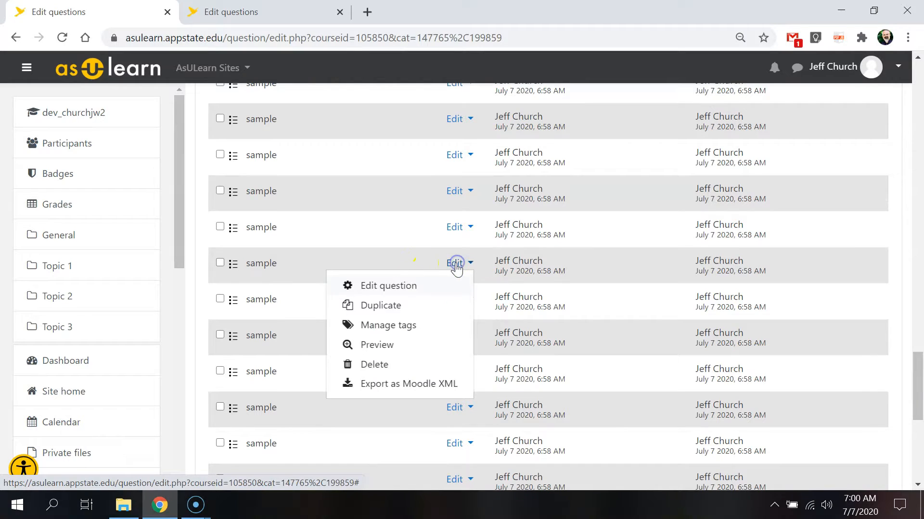
click(366, 345)
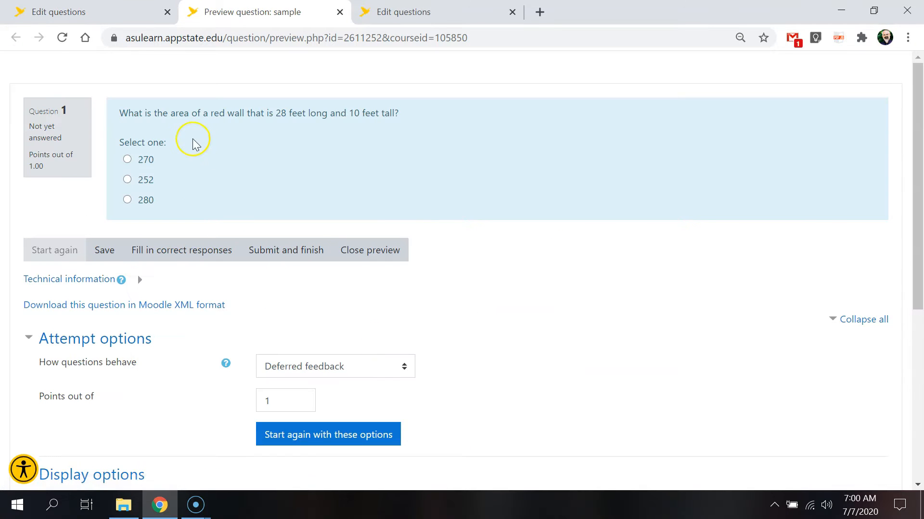